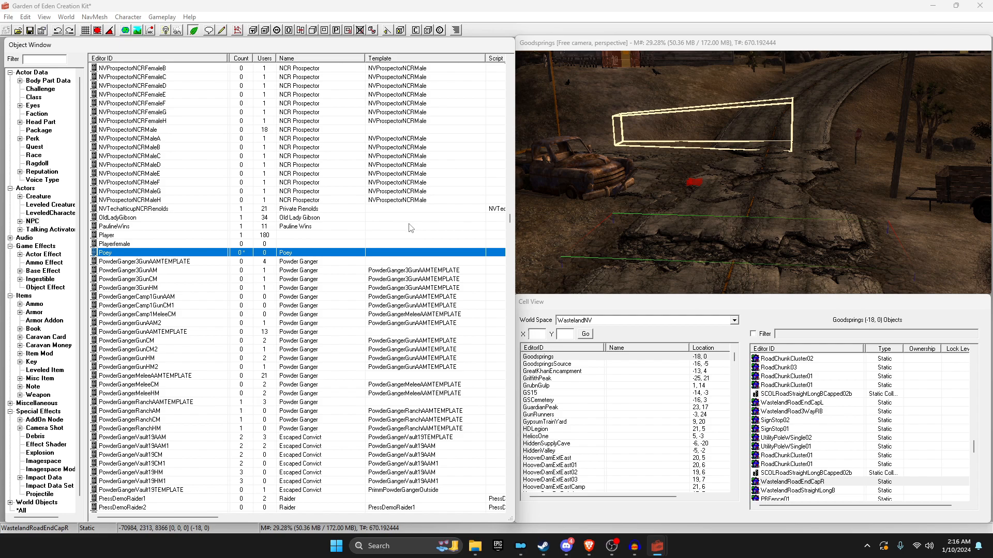
Step: Place the Poey NPC on the Goodsprings road and move it further up the road
drag(104, 256, 644, 195)
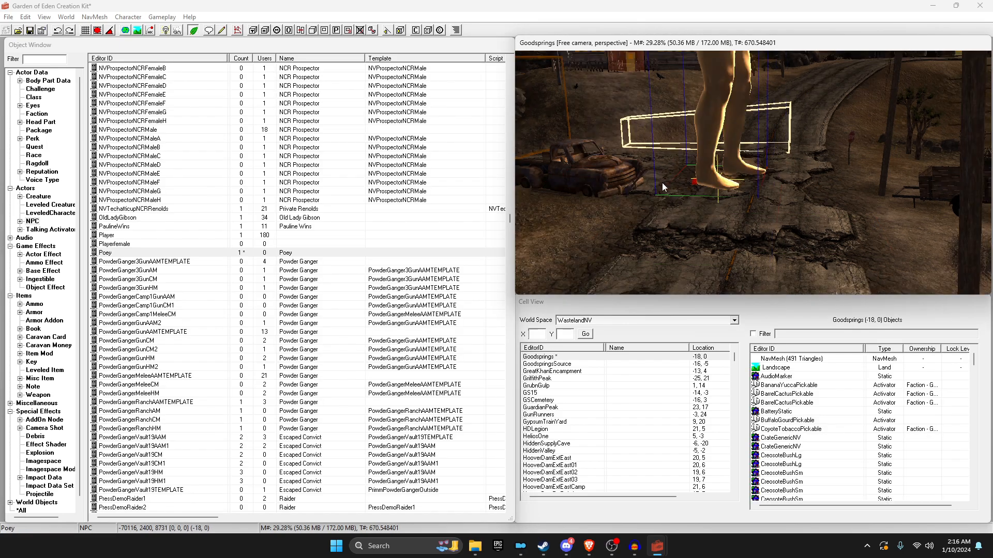
scroll(712, 176, down, 5)
drag(752, 229, 755, 154)
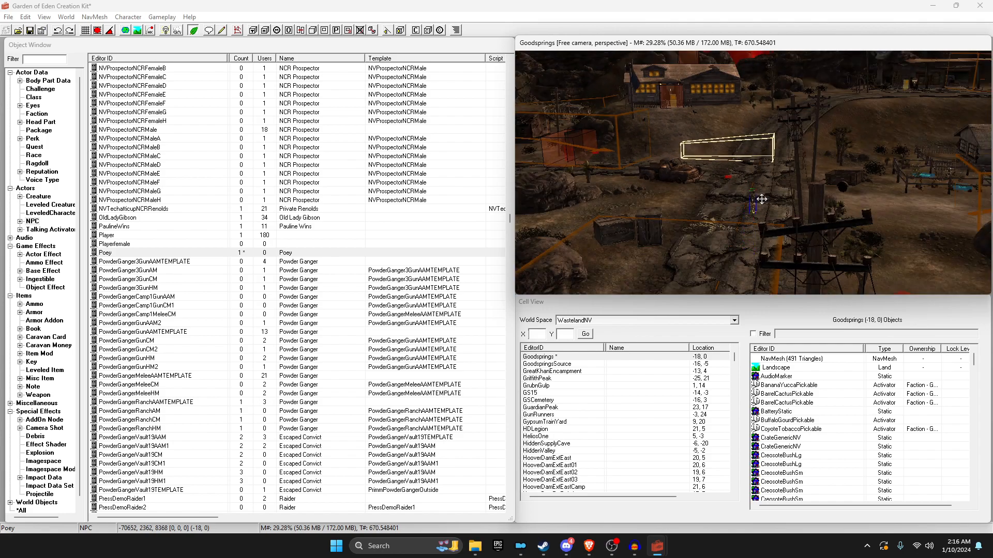
scroll(753, 196, up, 3)
scroll(765, 213, up, 3)
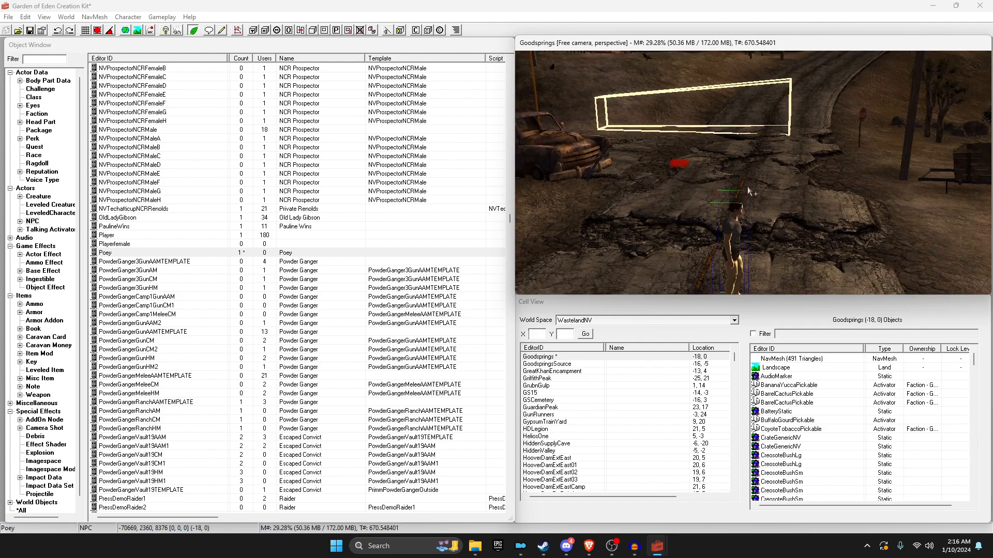
Step: Turn Poey to face the camera, check its reference, then list the Quest records
middle_drag(753, 235, 731, 169)
scroll(675, 181, down, 1)
right_drag(675, 181, 632, 179)
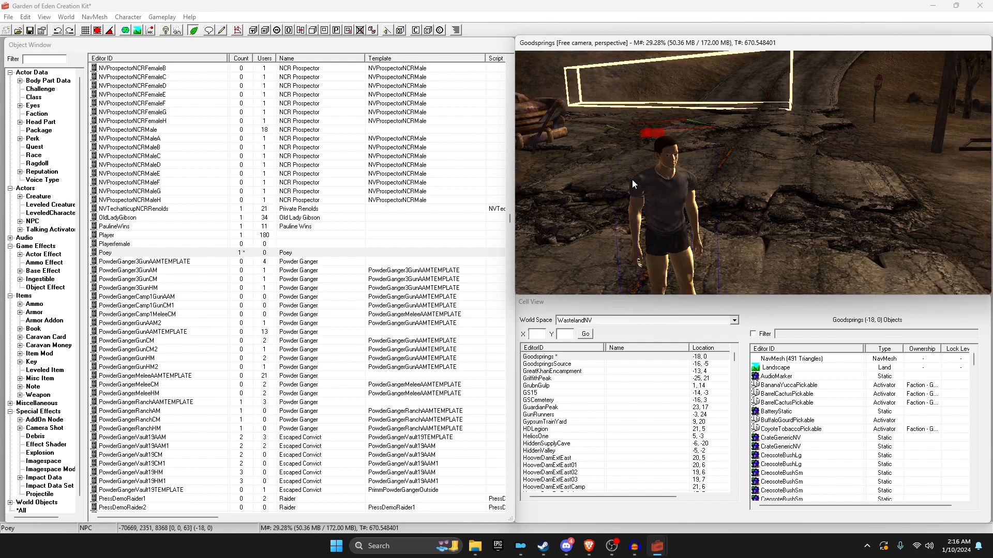
double_click(661, 176)
key(Escape)
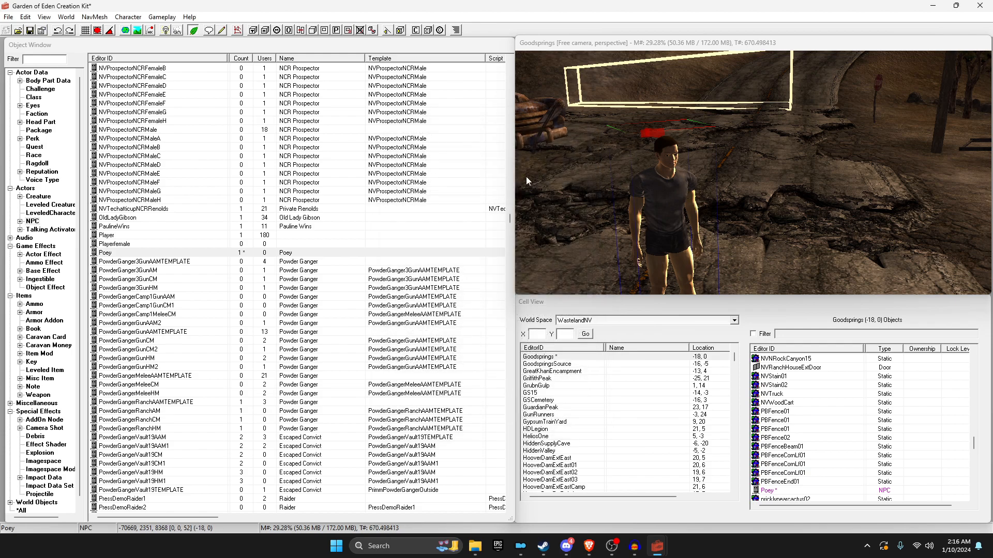
click(34, 148)
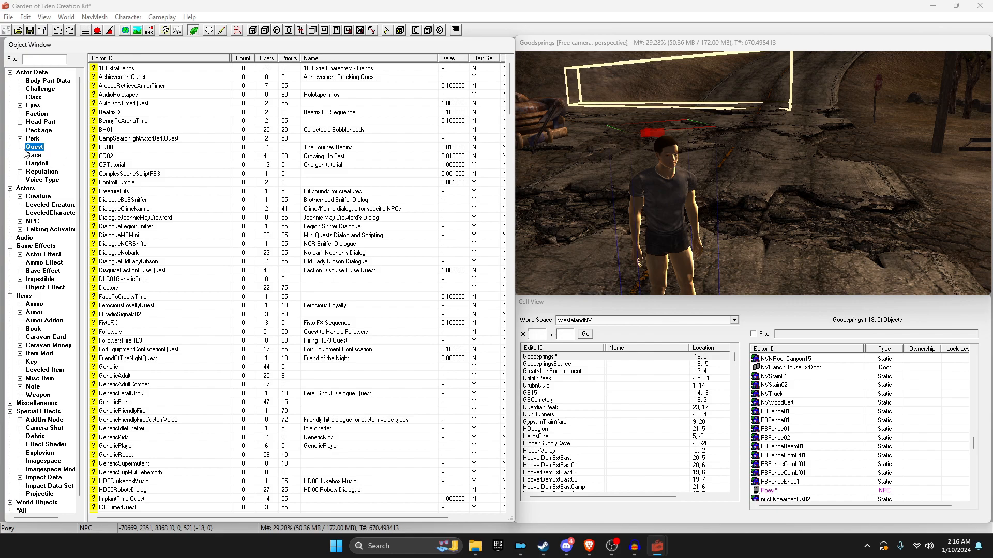
Step: Create quest PoeyDialogue with priority 55 and Start Game Enabled, then select it in the list
right_click(140, 176)
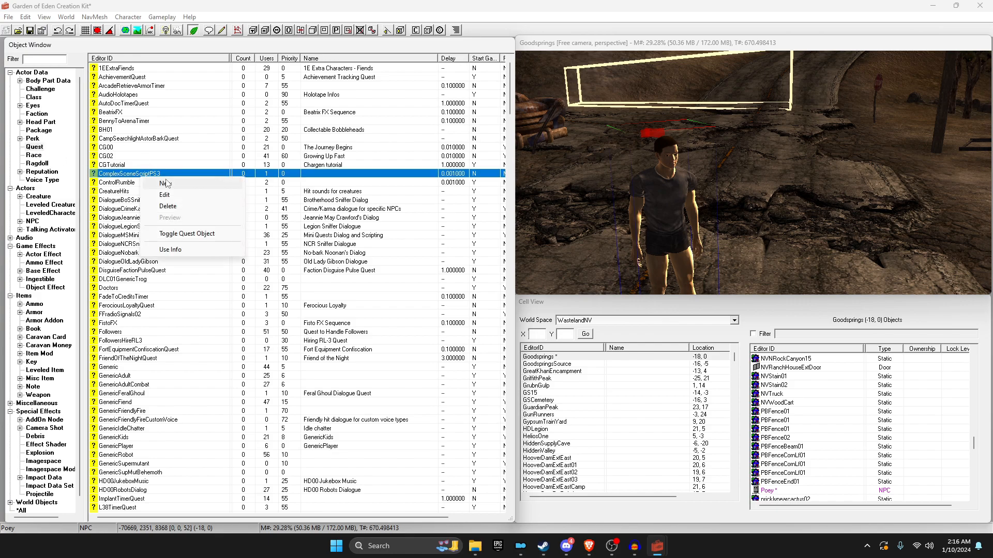
click(165, 182)
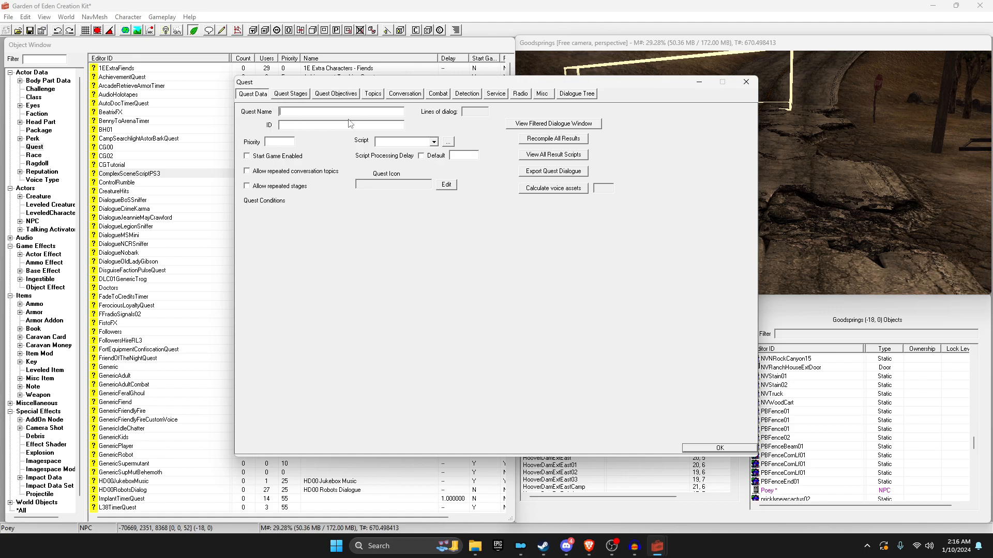
text(PoeyDialogue)
drag(321, 127, 255, 127)
double_click(287, 130)
click(279, 142)
text(55)
click(256, 158)
click(720, 447)
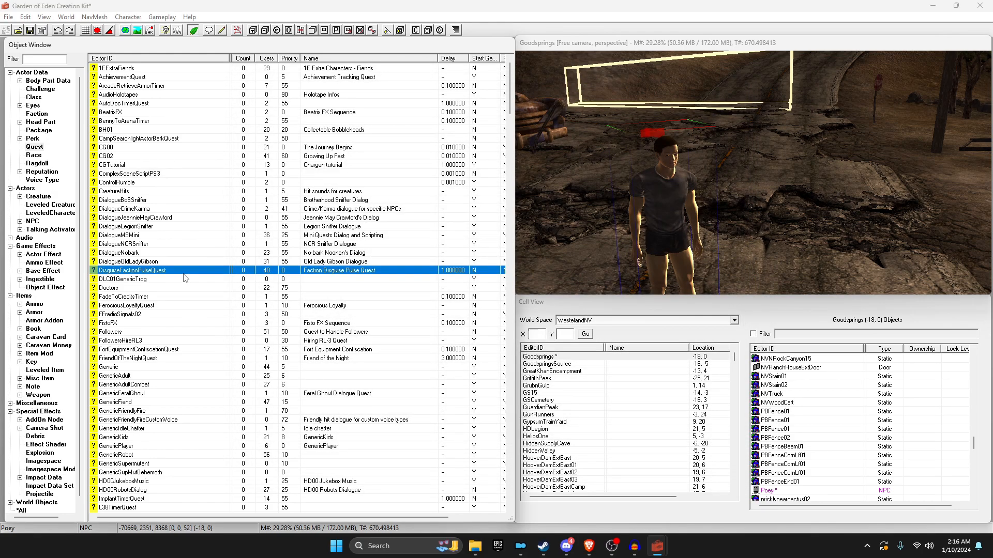
scroll(185, 278, down, 6)
click(154, 376)
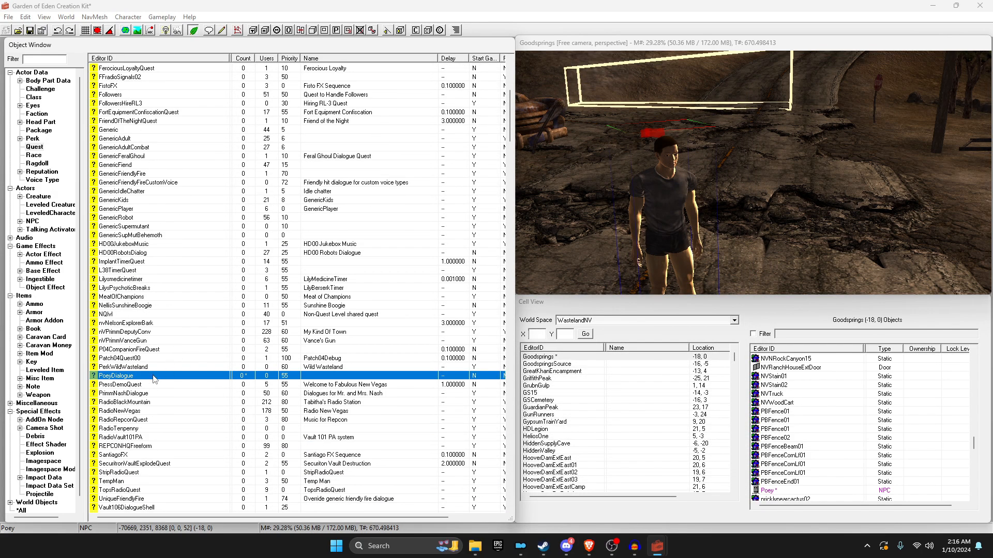
Step: Open the PoeyDialogue quest and look through its tabs, ending on Topics
double_click(153, 376)
click(291, 93)
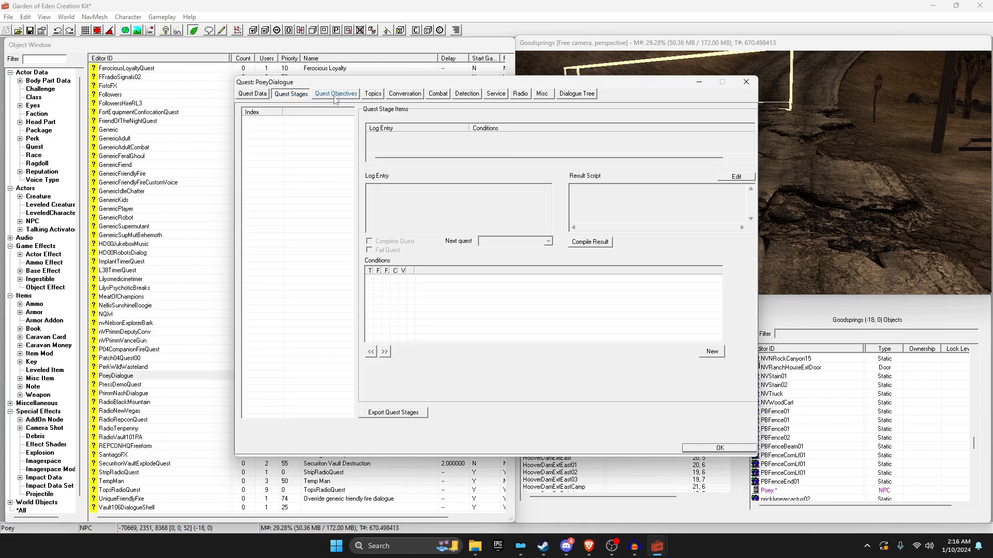
click(336, 94)
click(404, 94)
click(373, 94)
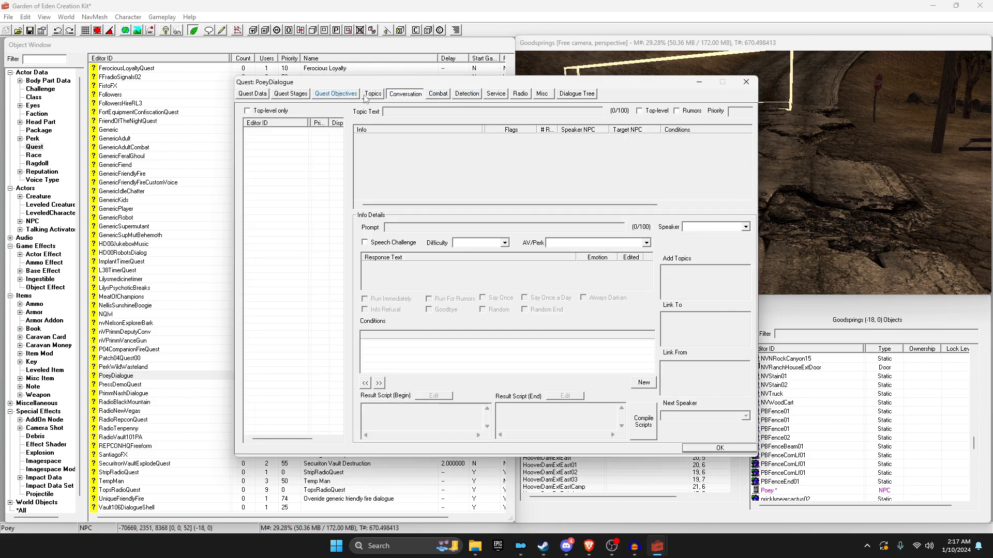
Step: Add the GREETING topic to the quest and start a new response for it
right_click(305, 154)
click(324, 161)
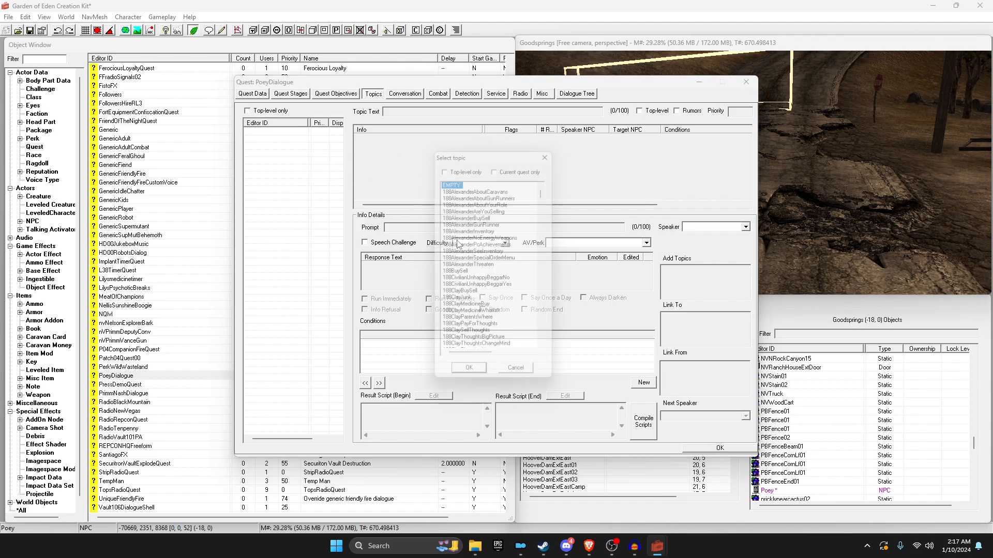
double_click(461, 353)
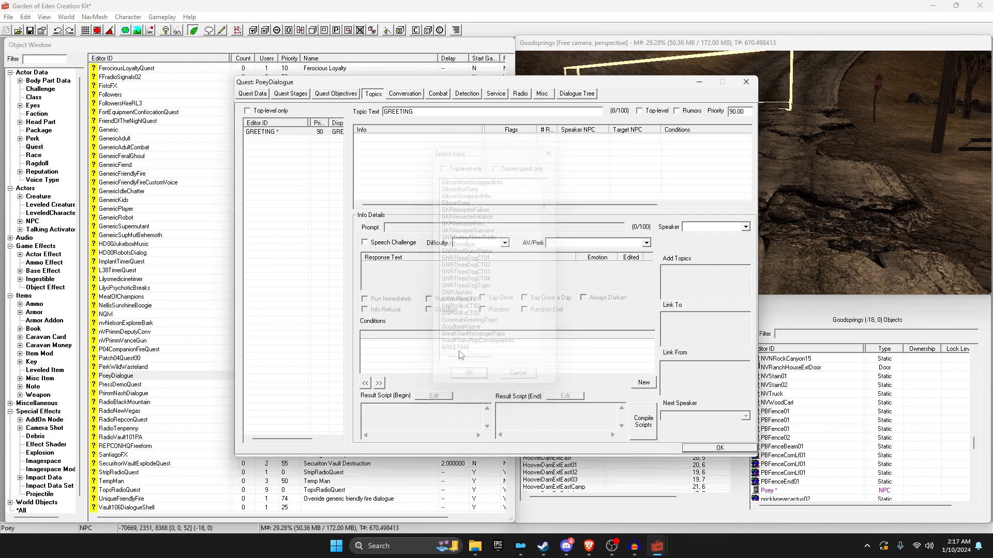
right_click(405, 151)
click(428, 154)
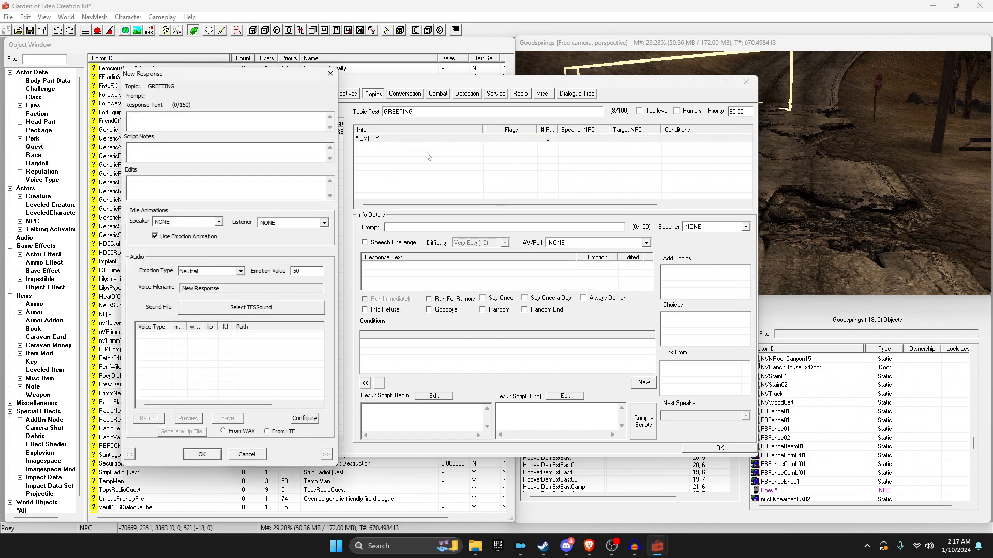
Step: Save the greeting response 'Hello my name is Poey', skipping the spell check
text(Hello my name is Poey)
click(215, 455)
click(298, 98)
click(209, 454)
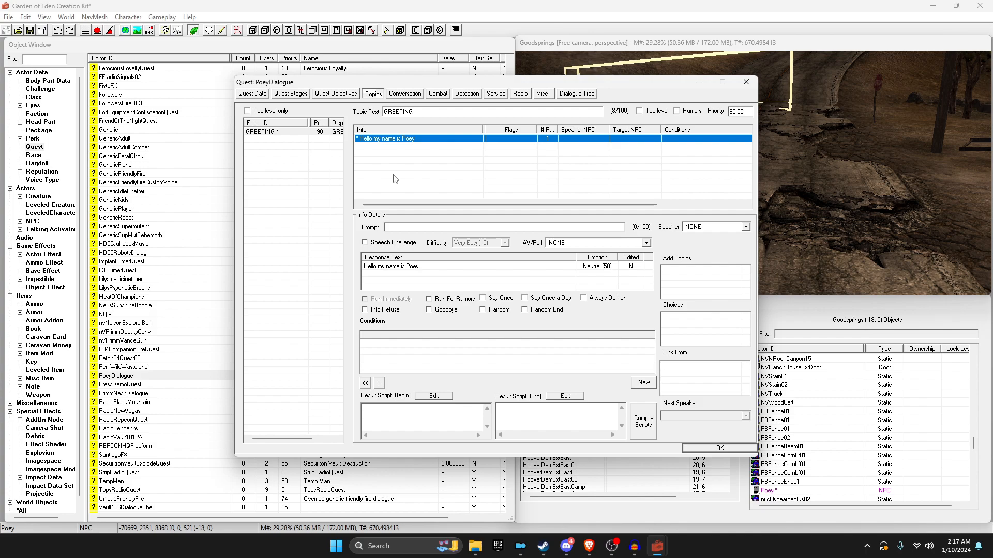
drag(363, 336, 442, 336)
click(396, 138)
Step: Start a new condition on the greeting using the GetIsID function
right_click(395, 347)
click(413, 355)
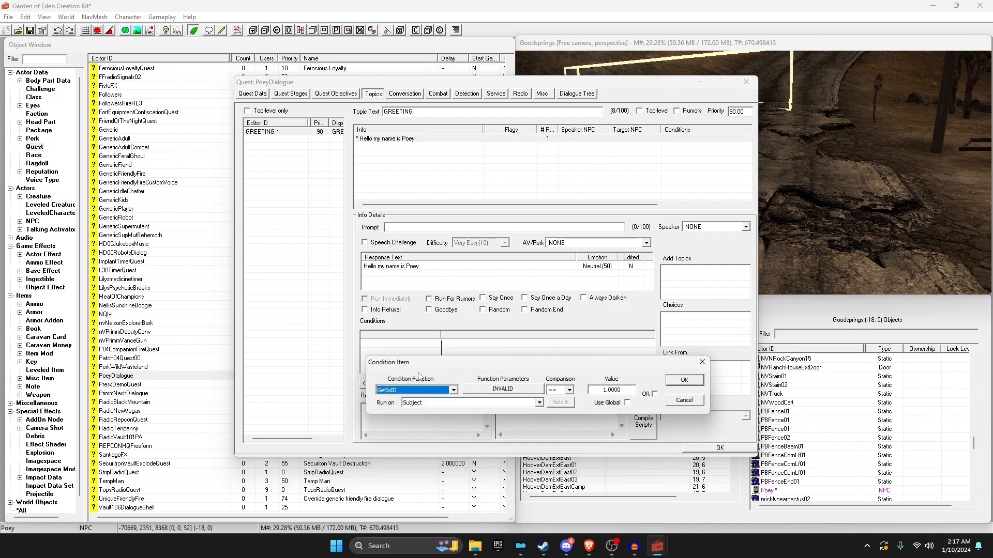
click(701, 361)
right_click(419, 358)
click(429, 367)
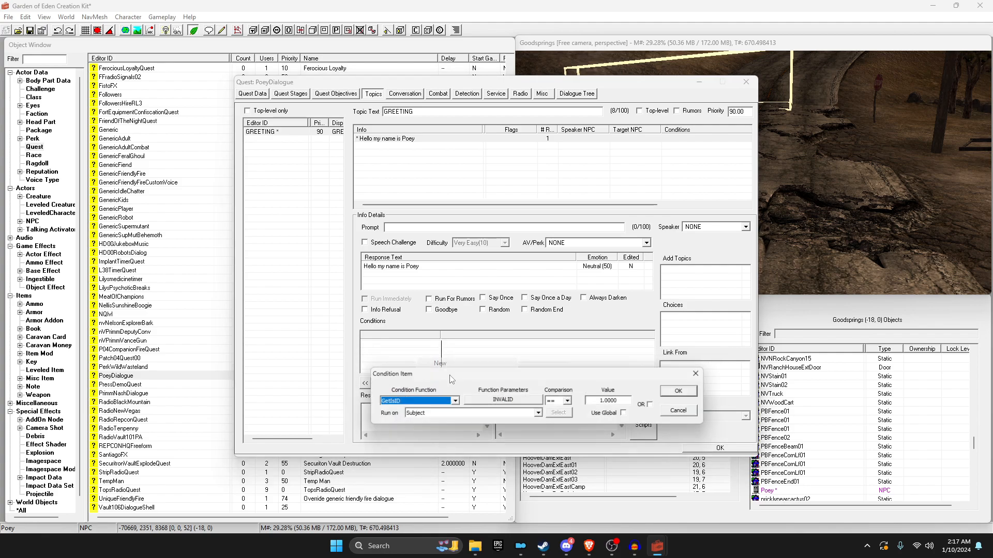
click(409, 402)
click(397, 402)
click(512, 402)
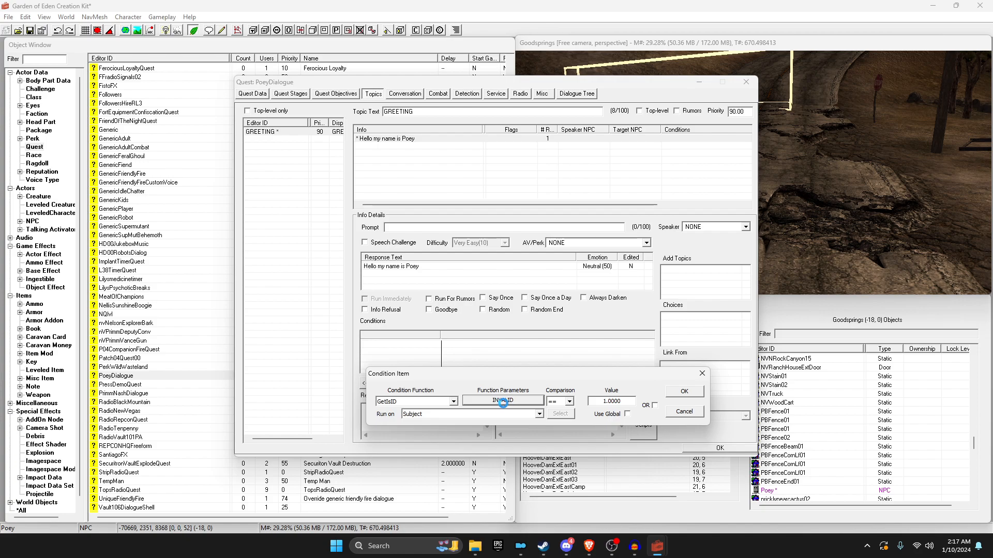
drag(492, 391, 487, 363)
Step: Choose Poey as GetIsID's object, giving the response the condition GetIsID Poey == 1.00
text(Poey)
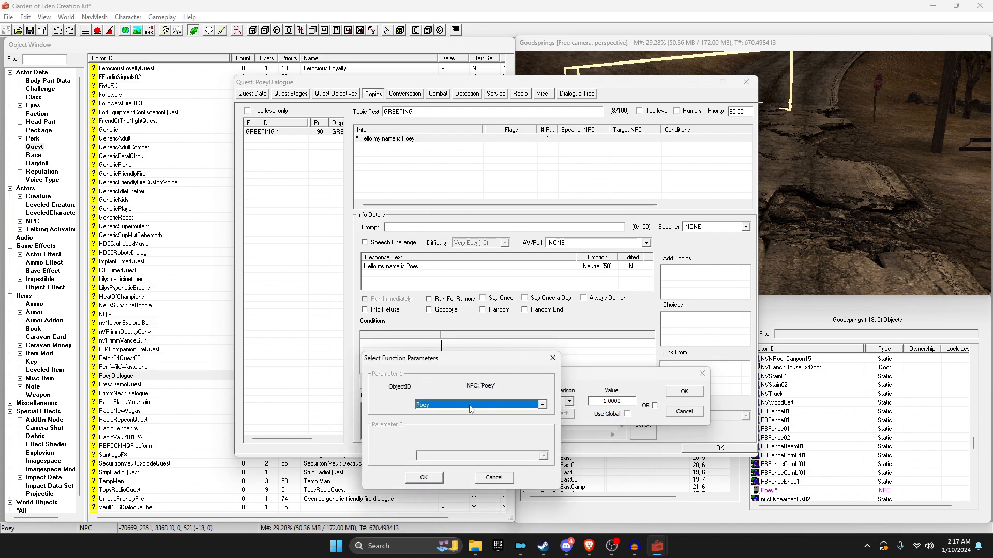
click(471, 408)
text(poey)
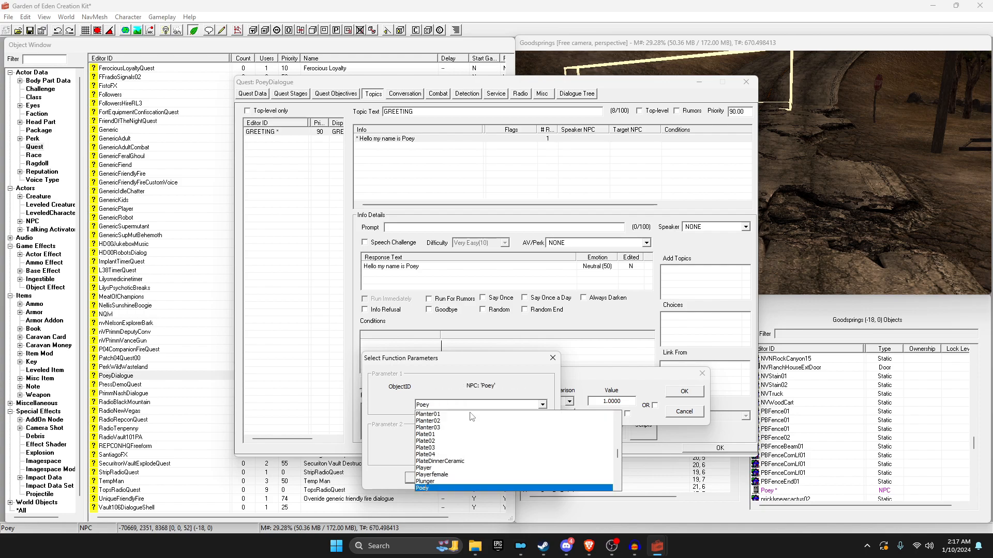
click(481, 377)
click(424, 478)
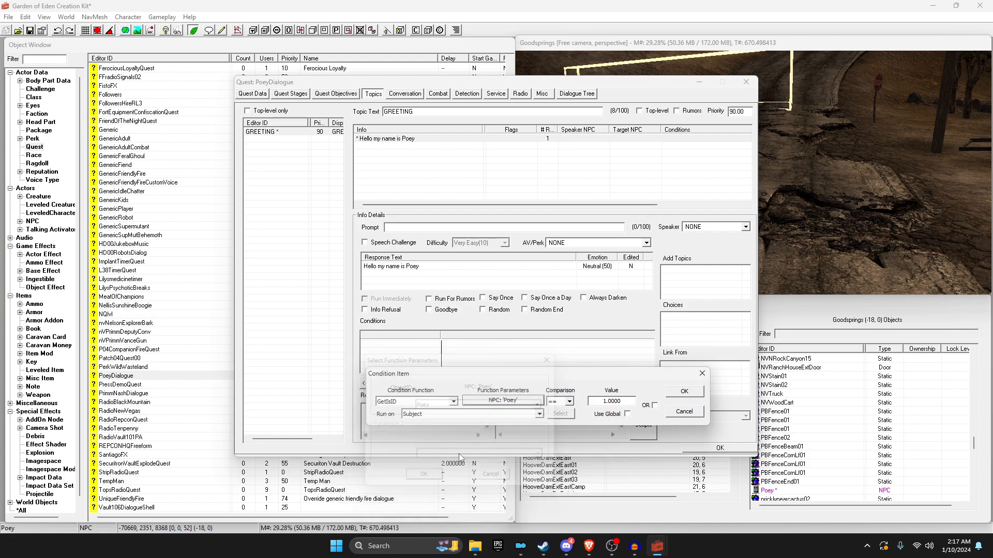
click(674, 394)
click(379, 345)
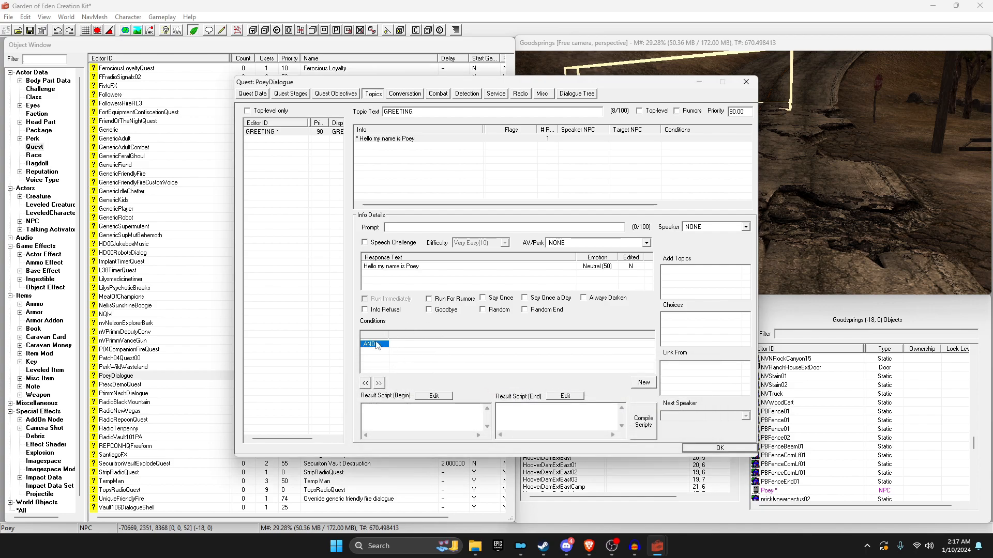
click(383, 146)
click(384, 140)
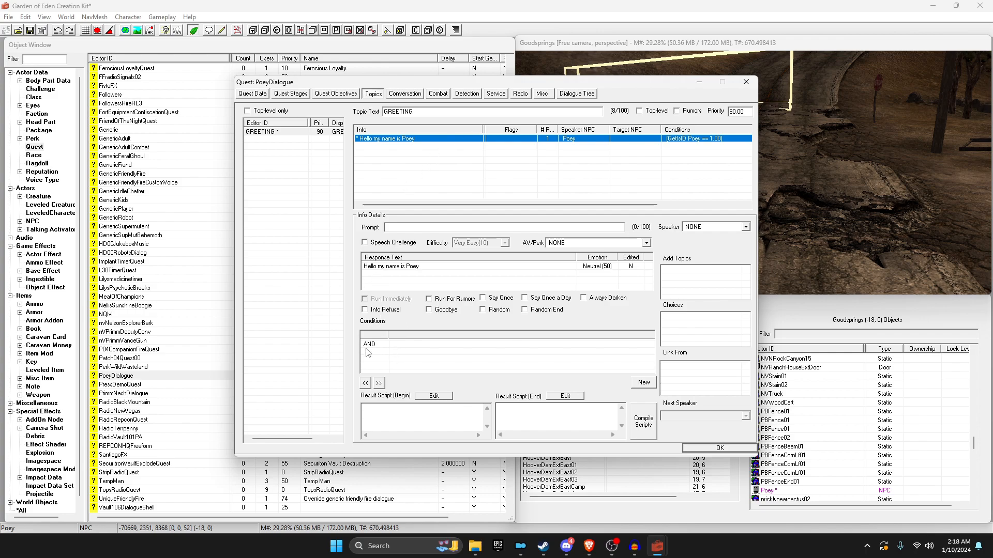
click(379, 345)
drag(387, 335, 381, 334)
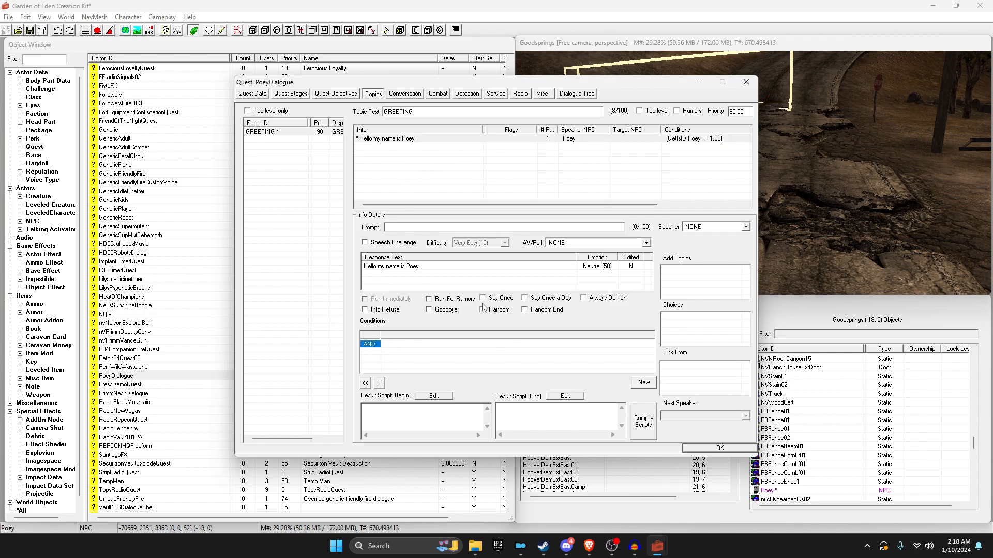
click(417, 139)
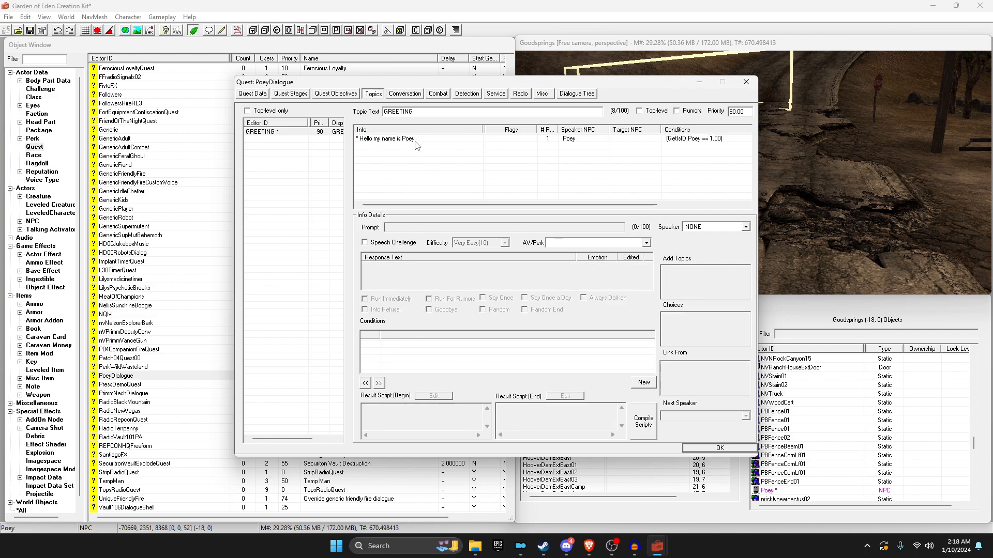
Step: Add a second GREETING response reading 'Hello', skipping the spell check
right_click(454, 177)
click(471, 187)
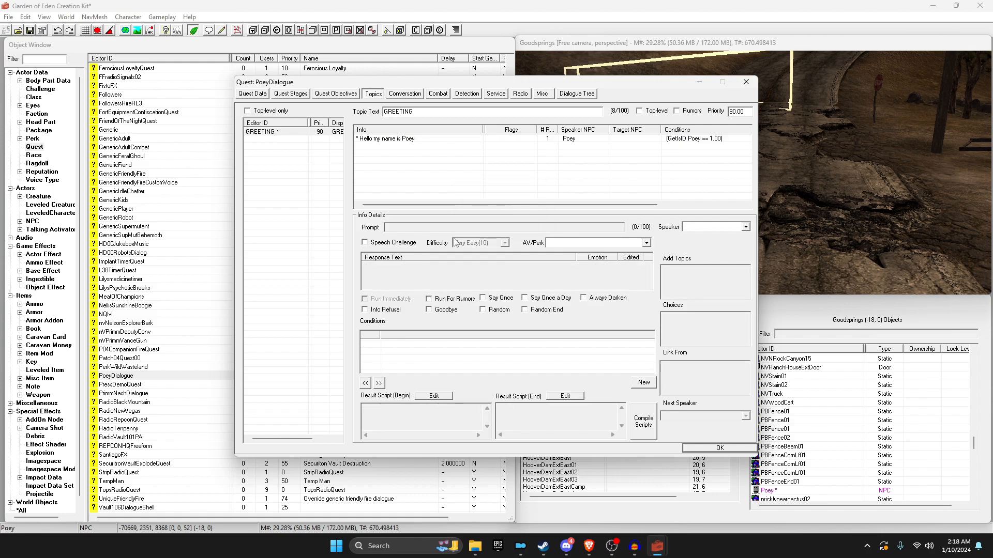
text(Hello)
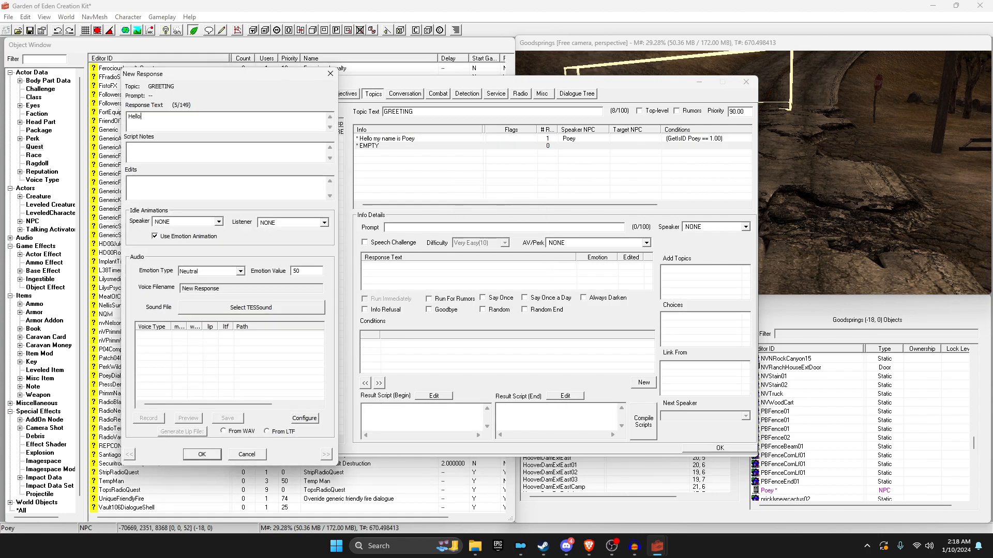
click(216, 454)
click(306, 97)
click(202, 455)
Step: Add a third GREETING response reading 'Hi' and reselect the name greeting
right_click(396, 168)
click(414, 177)
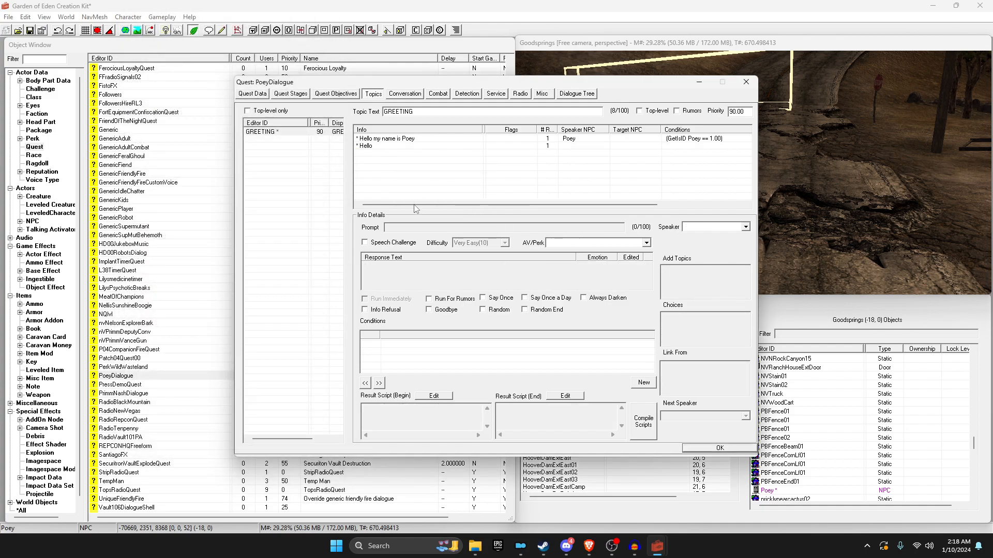
text(Hui)
text(i)
click(192, 455)
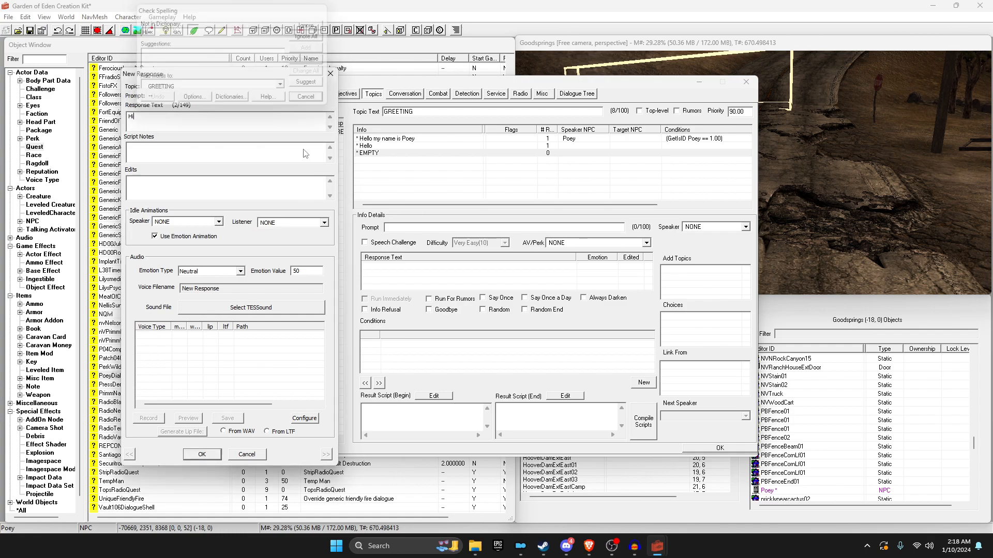
click(381, 140)
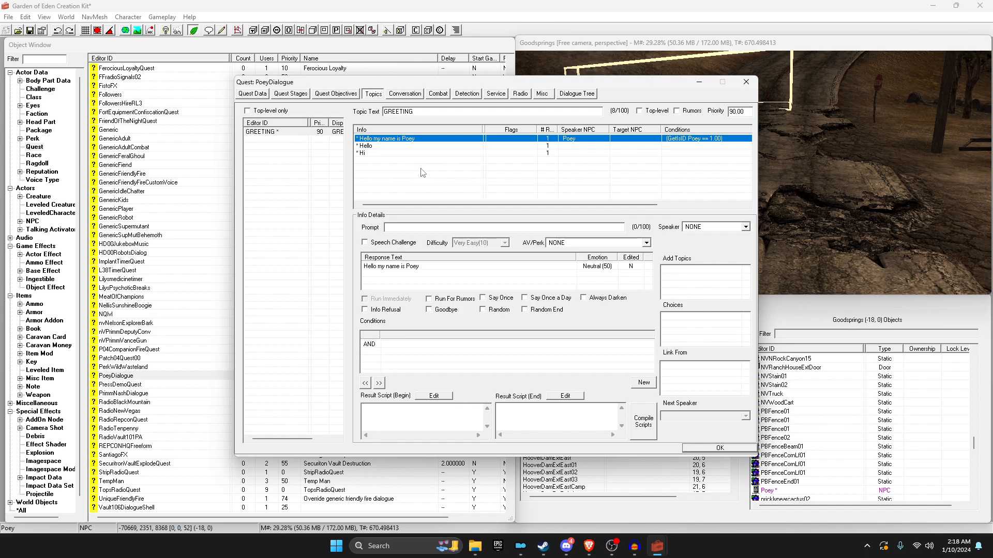
Step: Set the name greeting to Say Once and the Hello and Hi greetings to Random
click(497, 301)
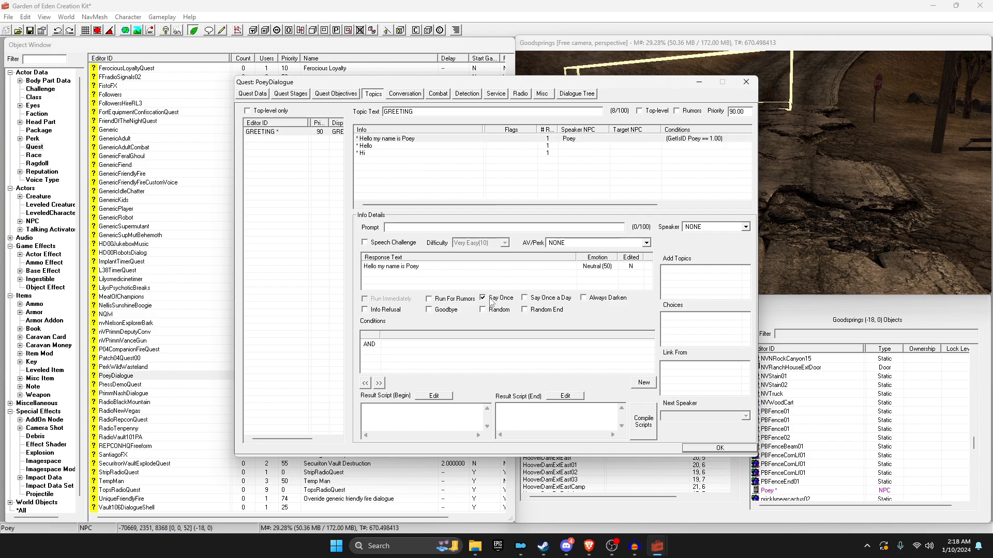
click(369, 139)
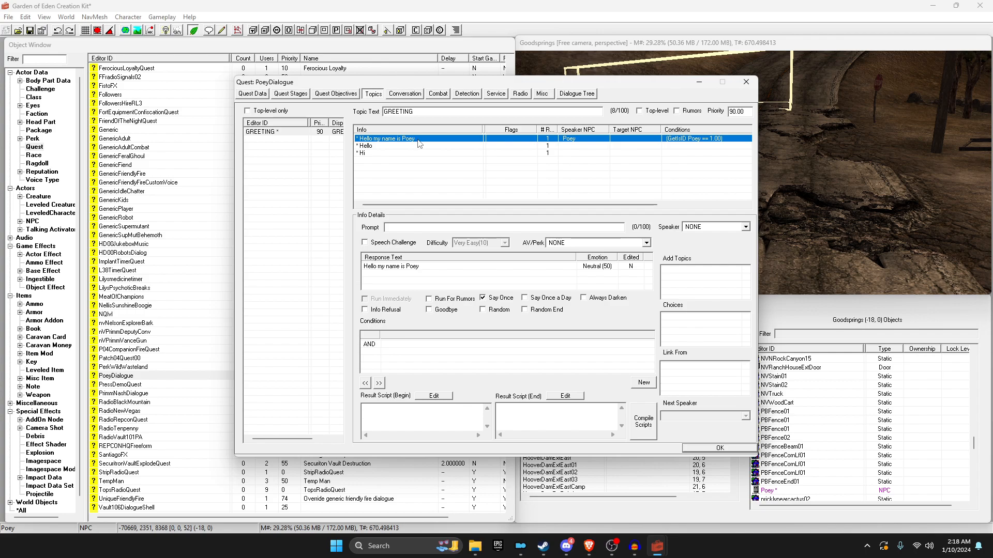
click(368, 146)
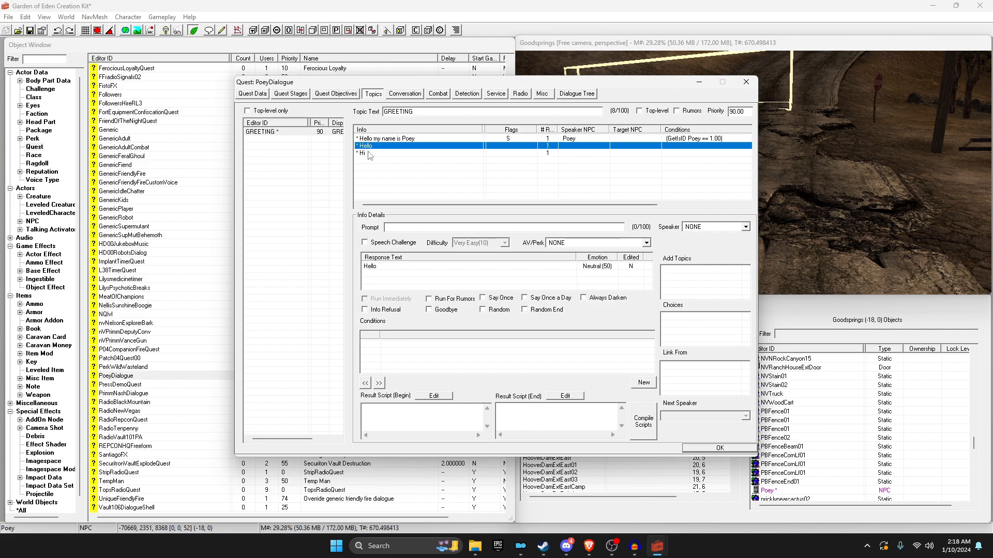
click(407, 140)
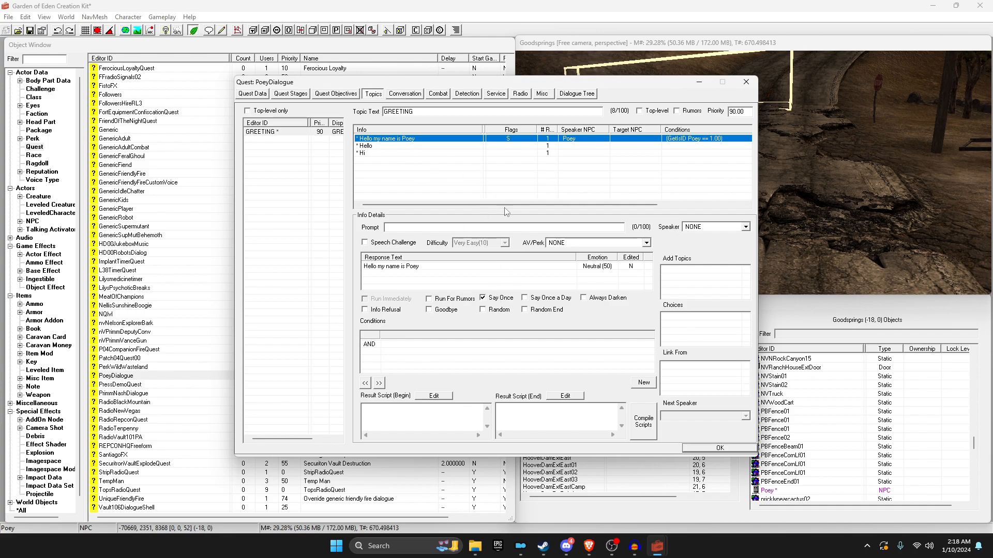
click(490, 298)
click(488, 309)
click(492, 310)
click(492, 298)
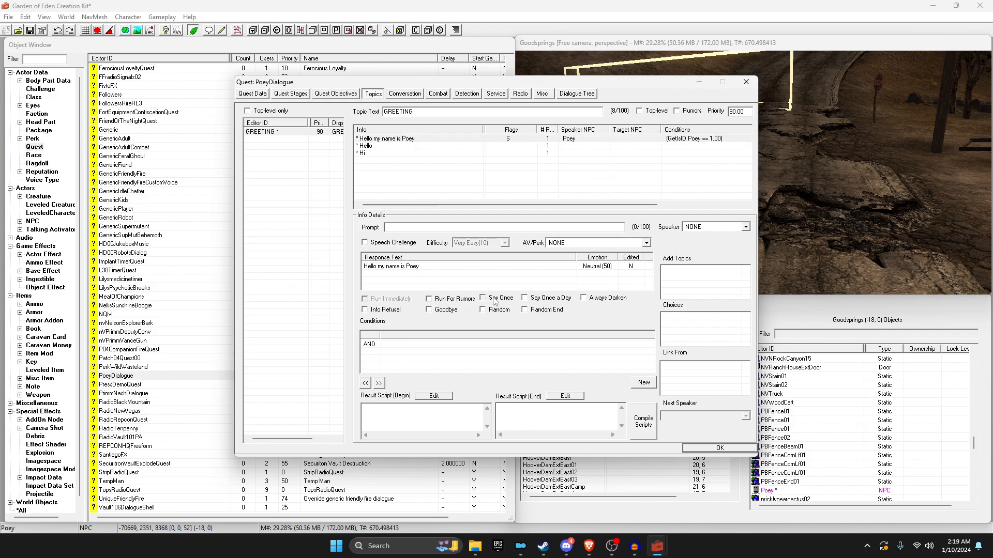
click(390, 139)
click(388, 146)
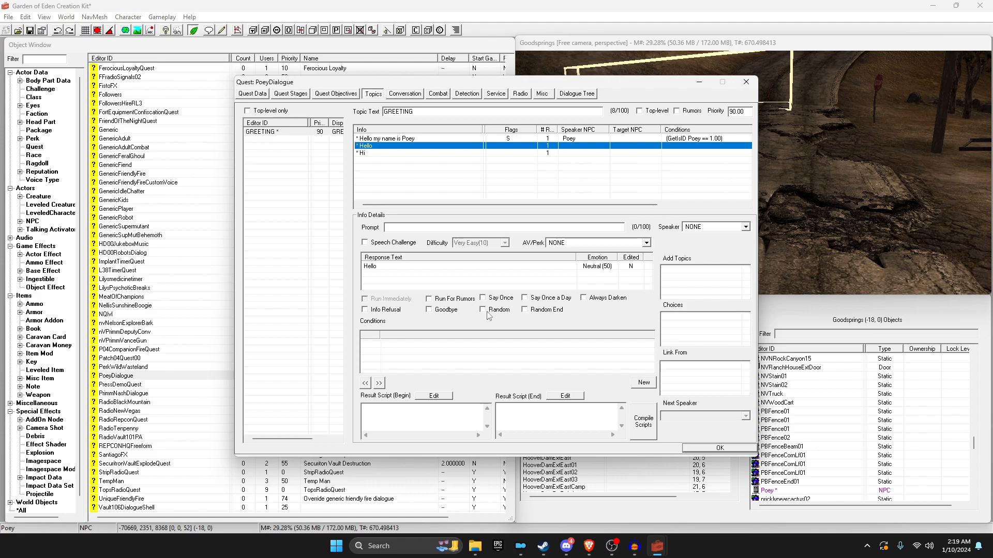
click(381, 153)
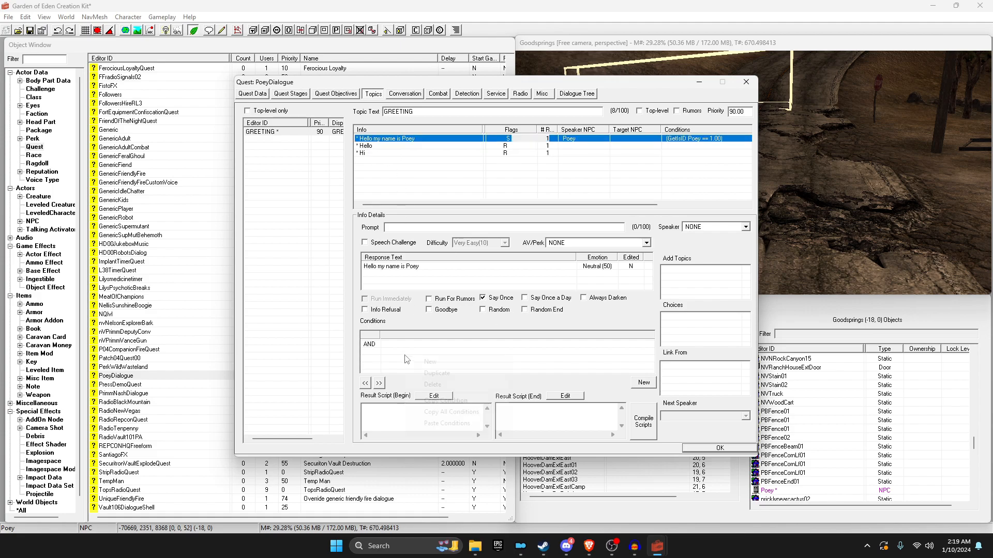
Step: Copy the name greeting's GetIsID Poey condition and paste it into Hello and Hi
right_click(406, 358)
click(445, 413)
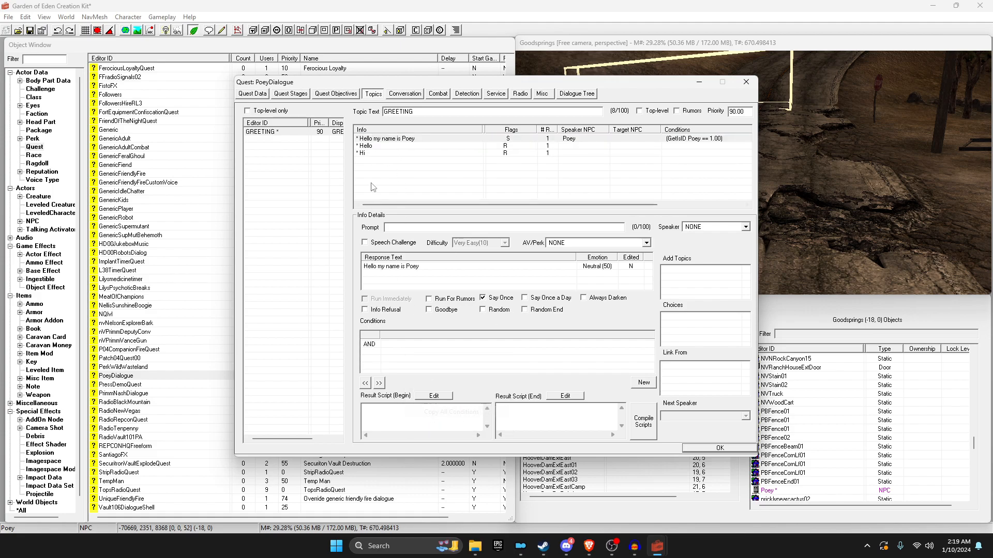
click(368, 147)
right_click(395, 370)
click(440, 429)
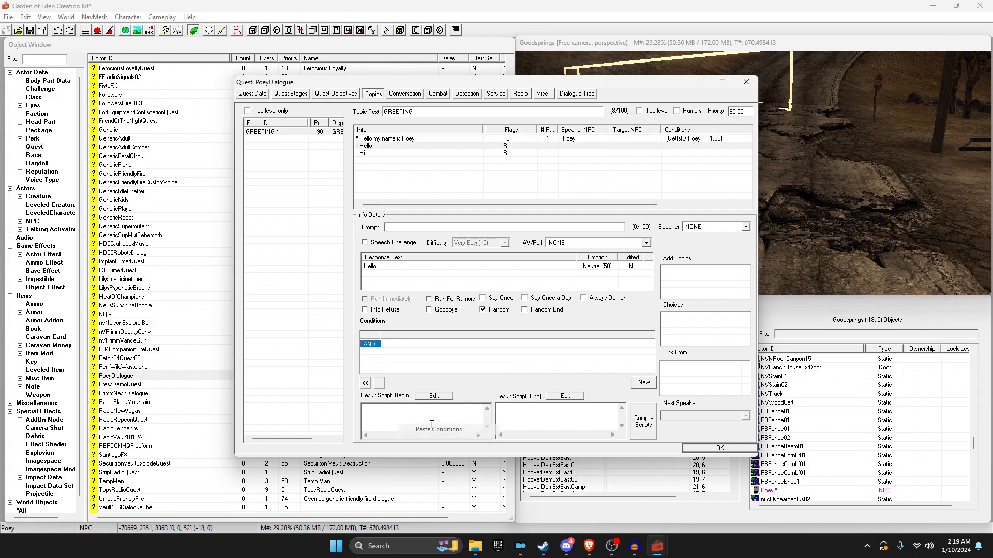
click(370, 153)
right_click(395, 357)
click(439, 427)
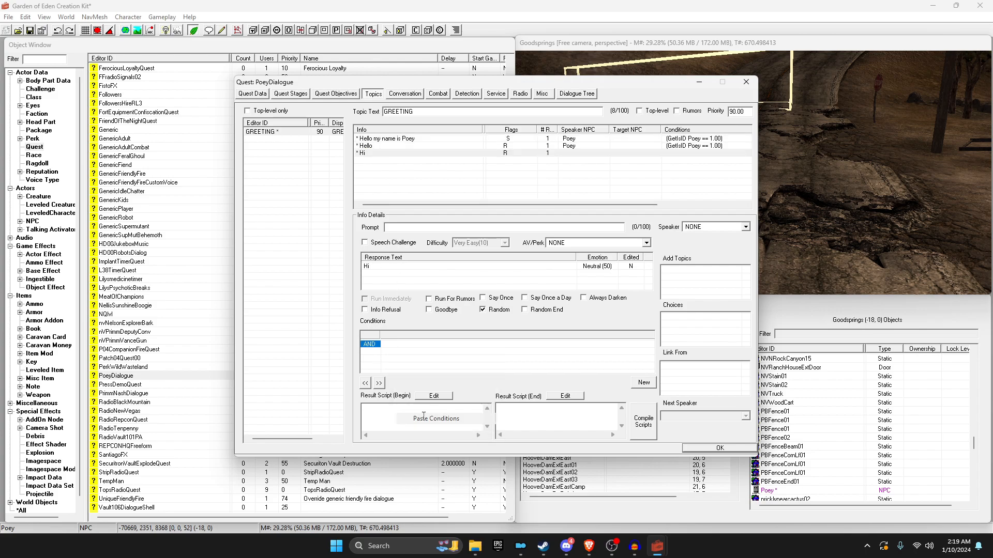
click(384, 139)
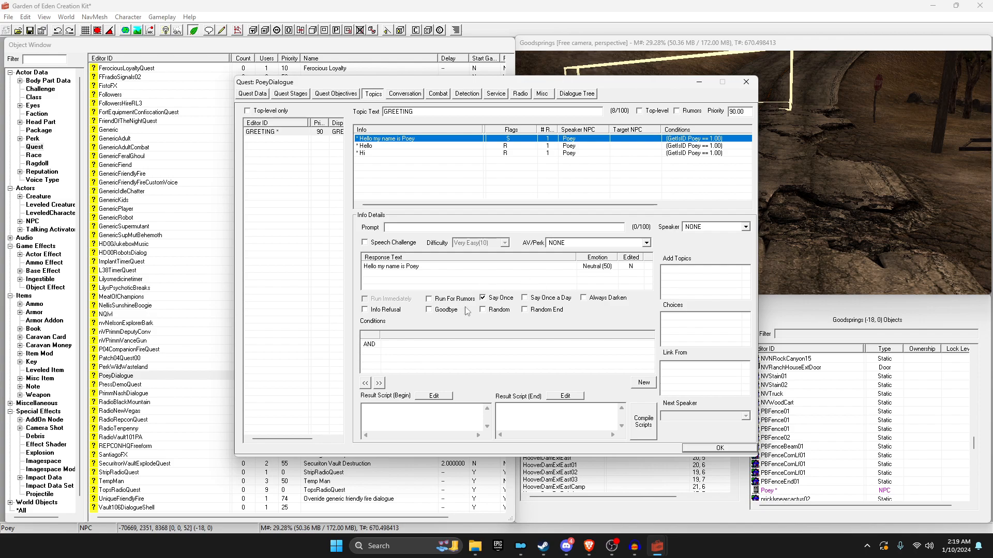
Step: Create a new topic named PoeyLore and add it to PoeyDialogue's topics
right_click(261, 208)
right_click(275, 180)
click(291, 185)
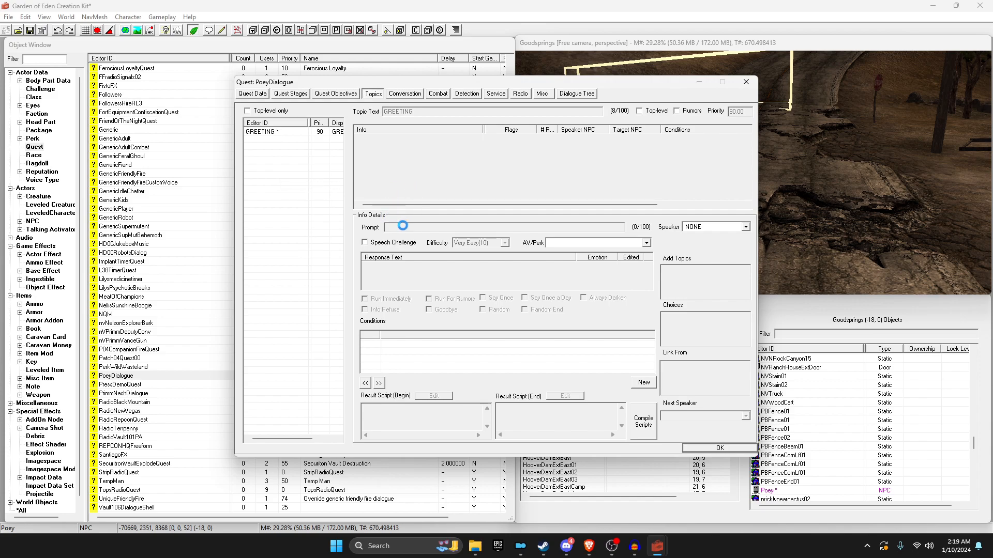
click(508, 247)
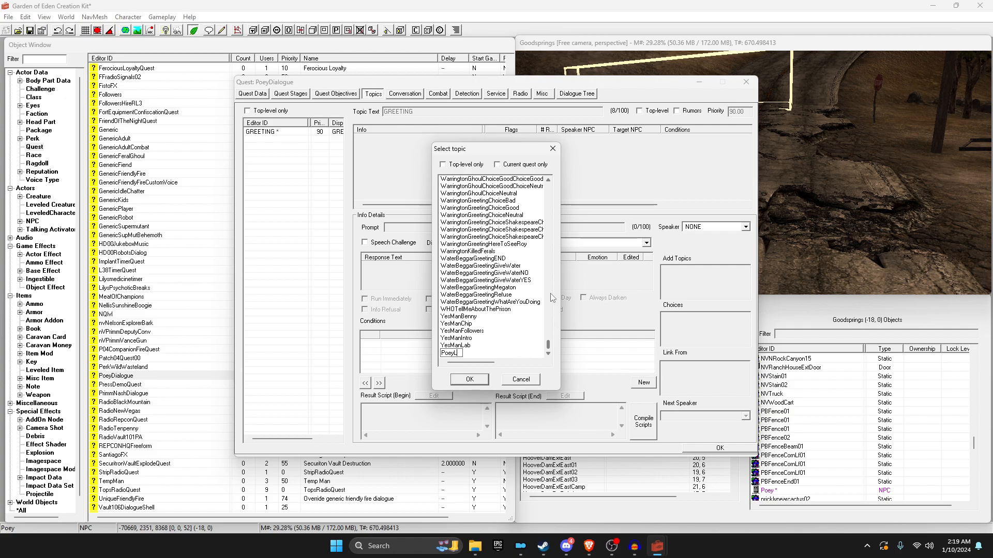
key(Return)
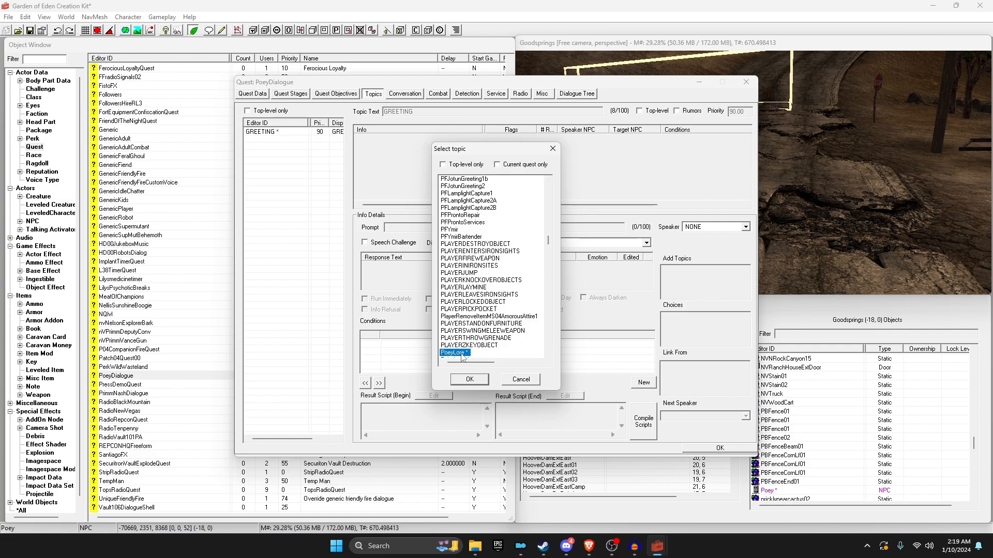
double_click(462, 353)
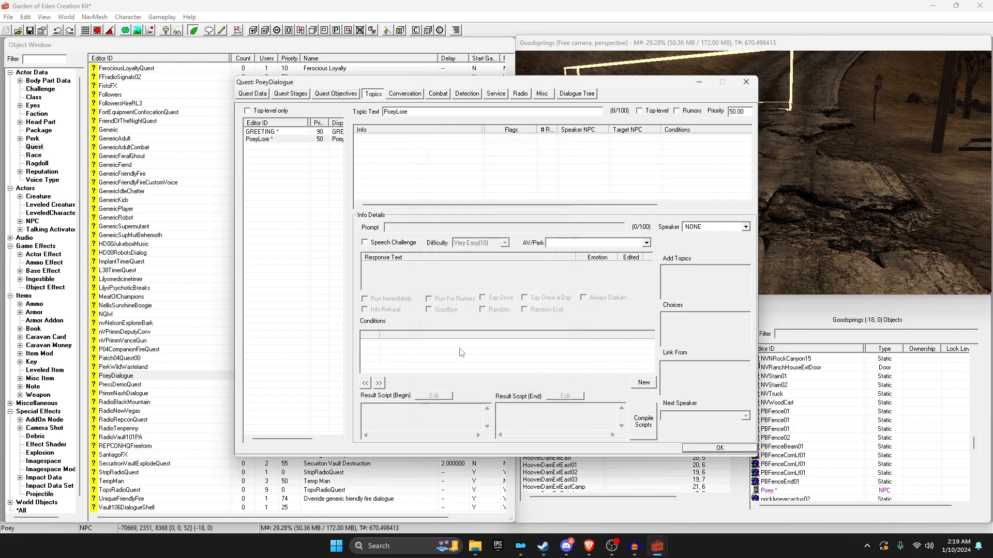
right_click(413, 150)
Step: Save PoeyLore's response 'I came from The Strip.', dismissing the spell check
click(437, 156)
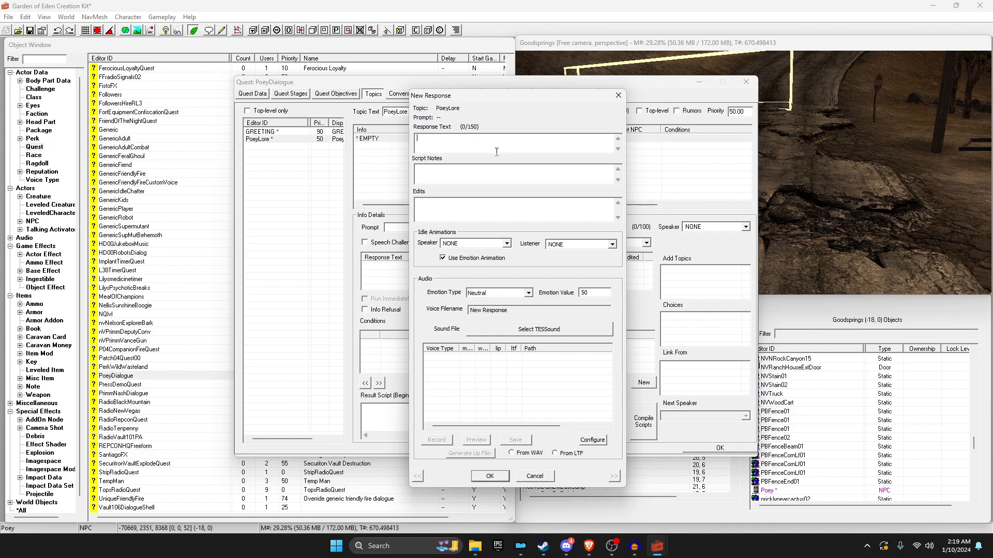
text(fror)
click(483, 474)
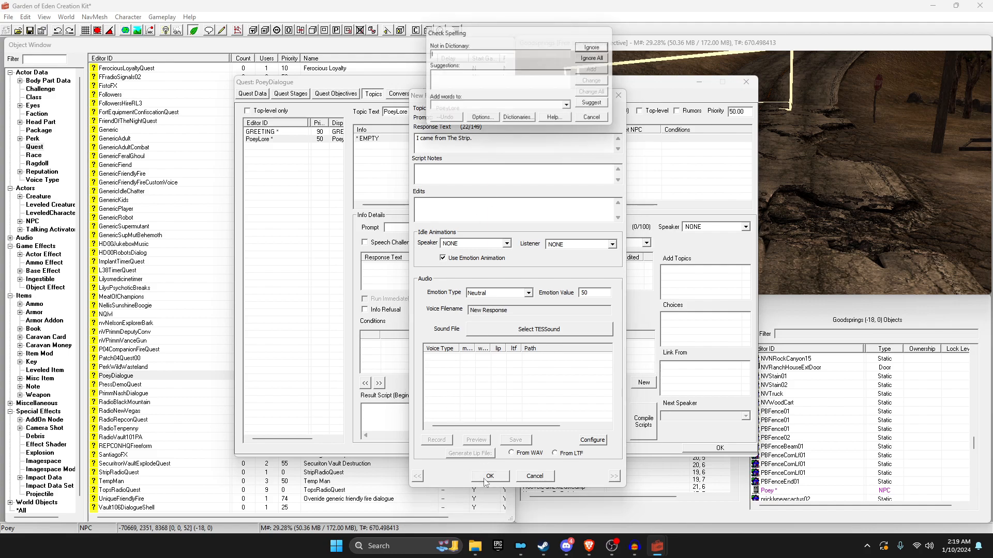
click(607, 118)
click(500, 479)
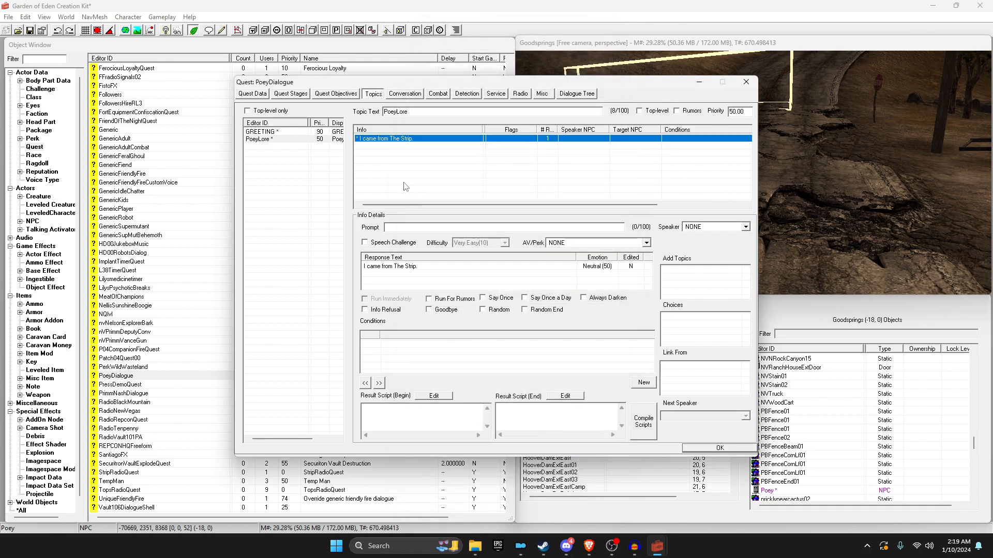
Step: Give the 'I came from The Strip.' response the prompt 'Where are you from?'
click(409, 227)
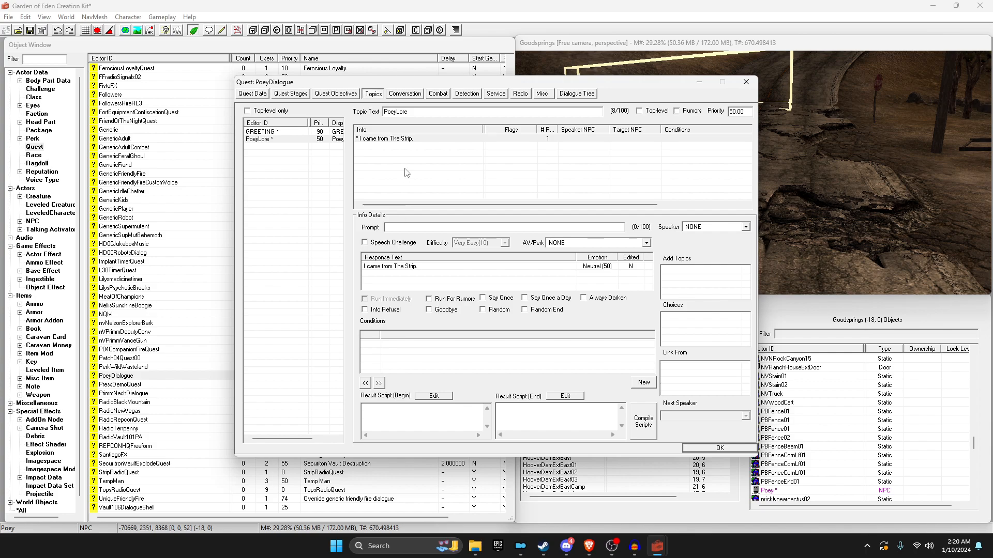
click(397, 143)
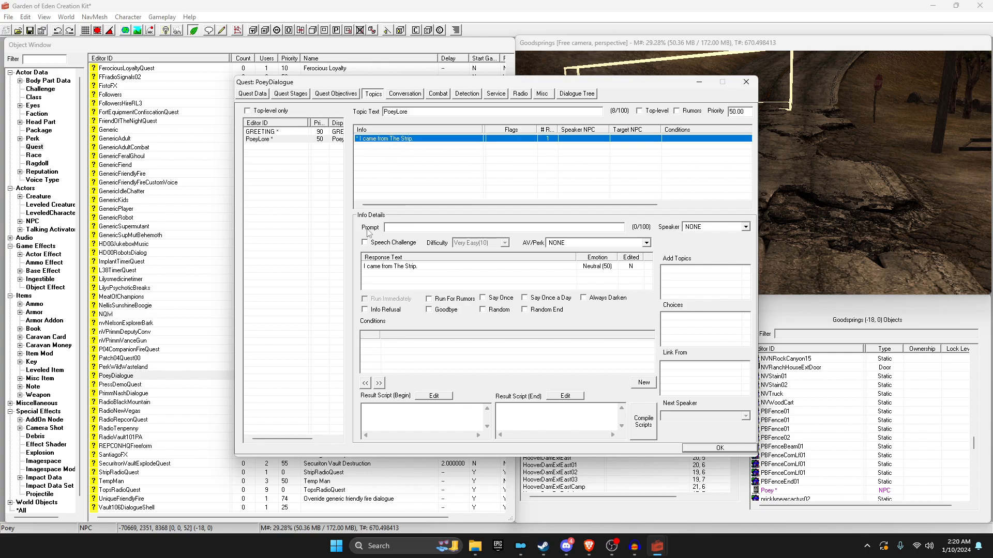
click(393, 227)
text(Where are you from?)
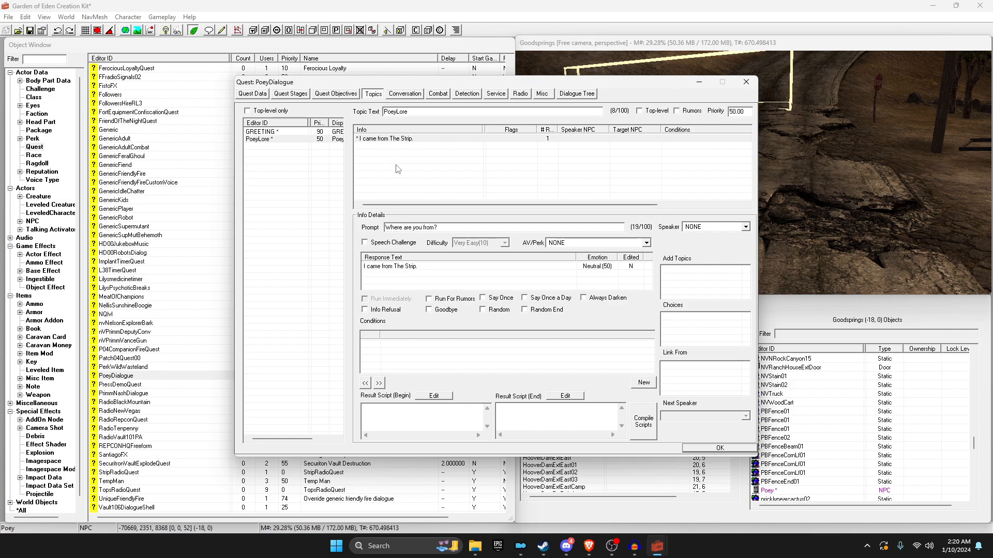
click(395, 166)
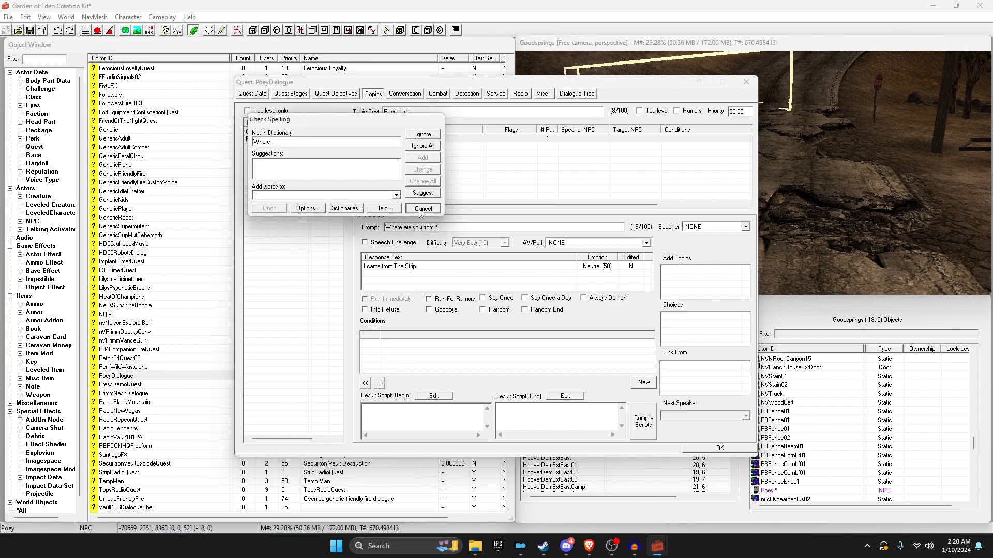
click(430, 139)
drag(465, 228, 385, 227)
click(391, 187)
Step: Add a new blank condition to the response's Conditions list
click(366, 139)
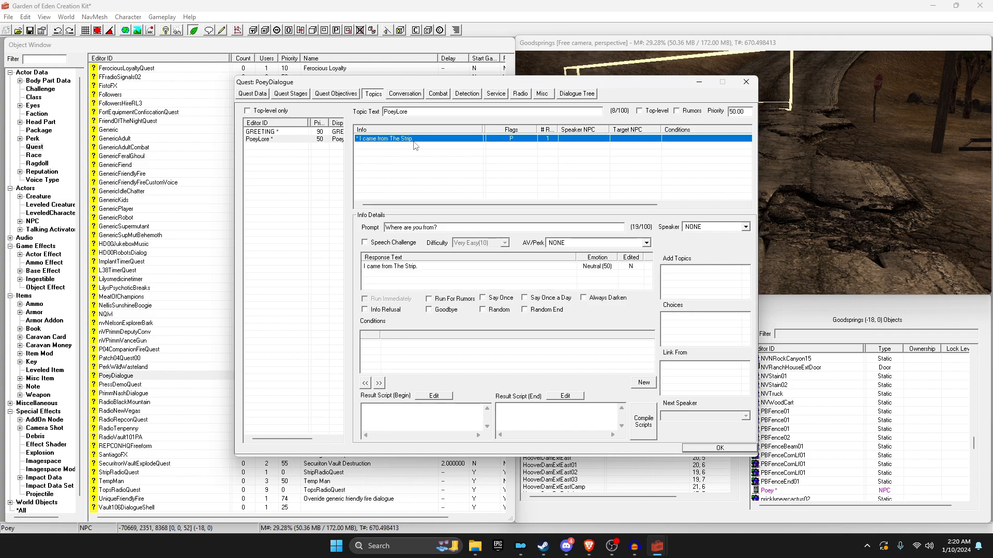
right_click(384, 356)
click(399, 358)
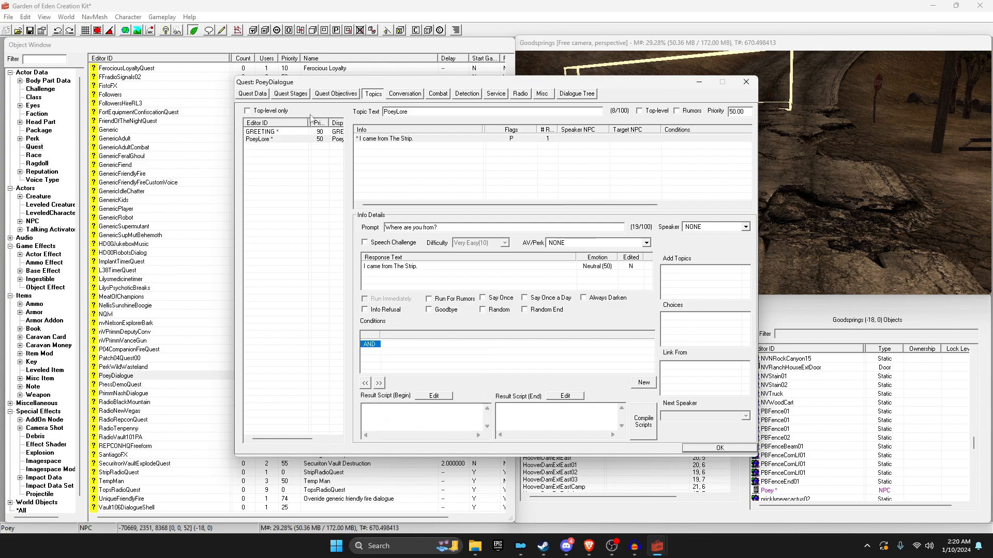
click(367, 139)
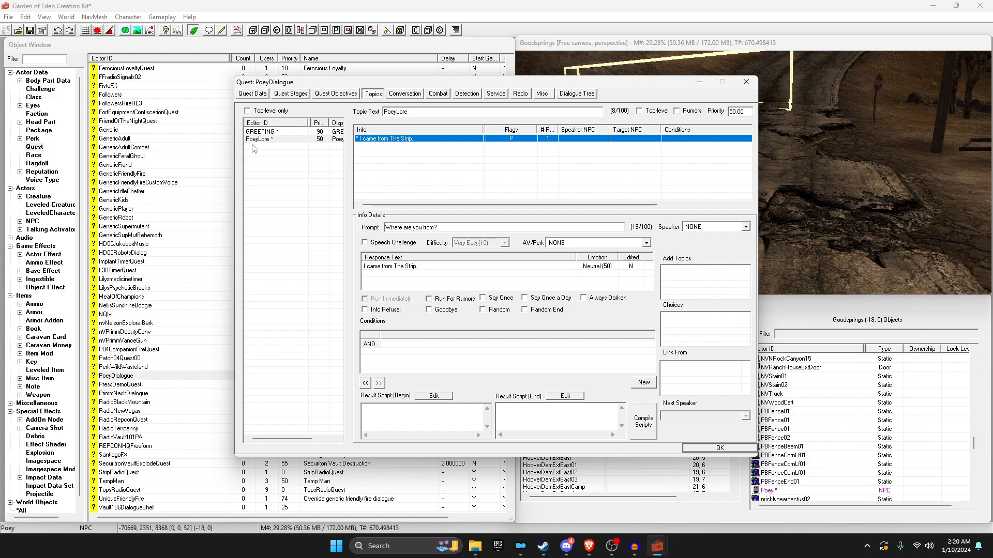
Step: Create a new topic named PoeyBye and add it to the quest's topic list
right_click(263, 154)
click(286, 159)
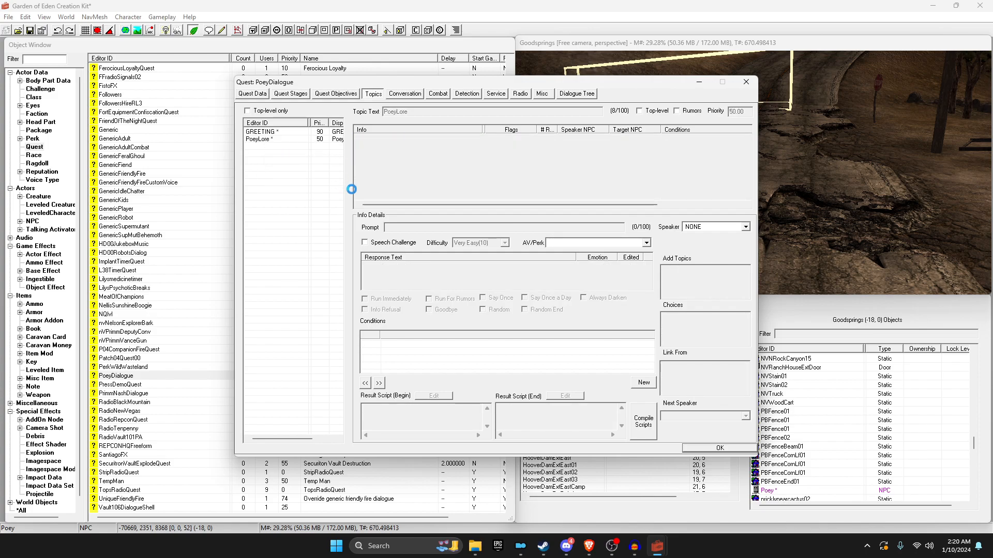
right_click(475, 221)
click(510, 230)
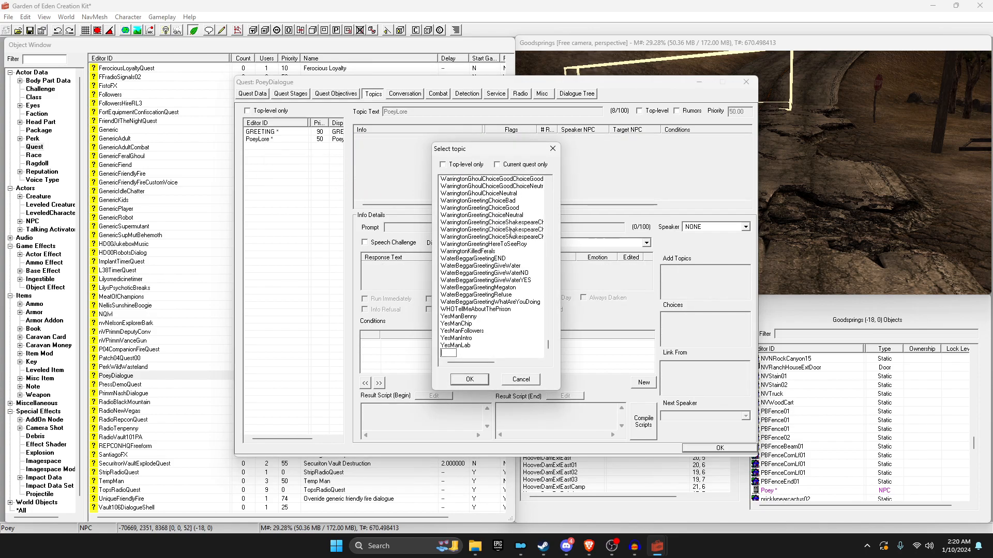
text(PoeyBye)
key(Return)
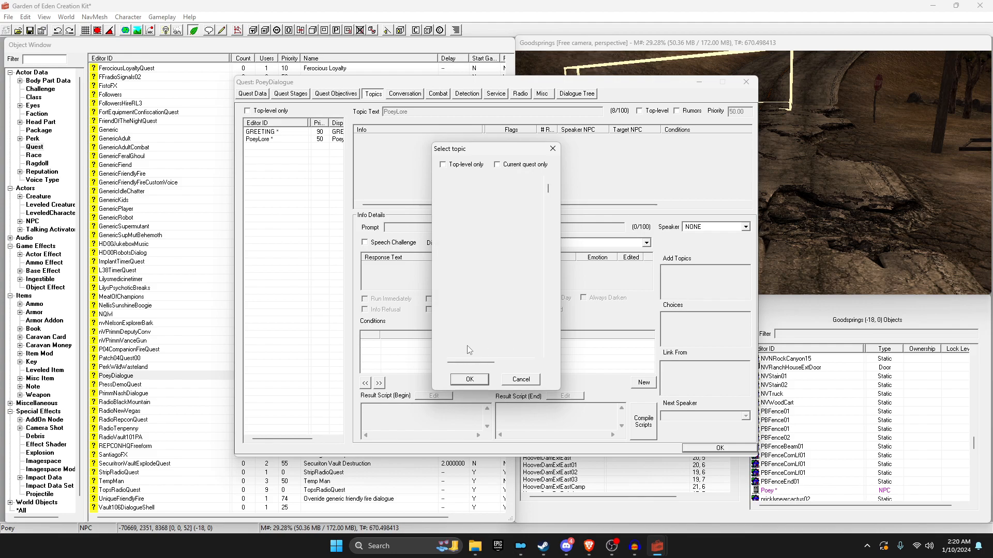
click(466, 379)
Step: Select PoeyBye and add a new empty response info to it
click(256, 139)
right_click(394, 159)
click(408, 166)
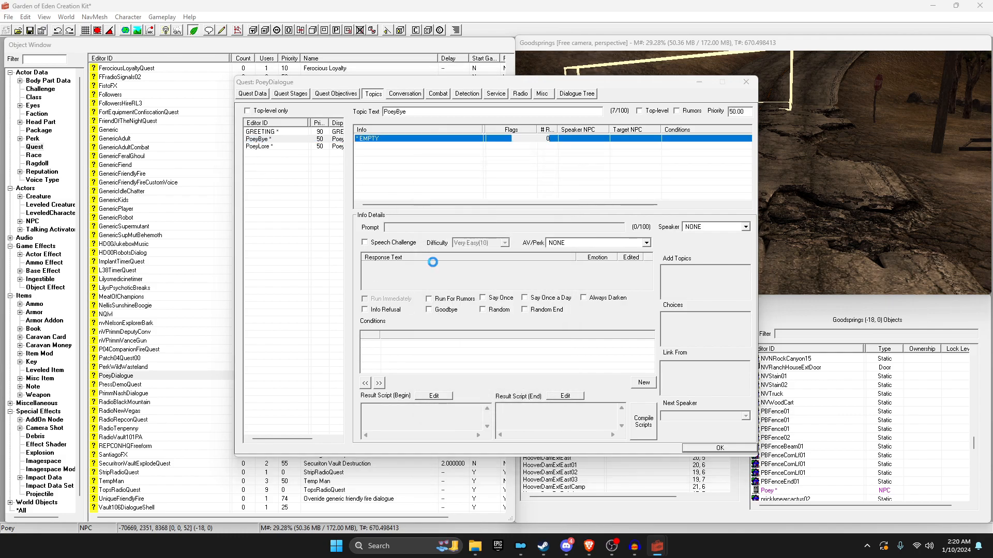
Step: Save a 'Goodbye' response, skipping the spell check, and set its prompt to 'Goodbye.'
text(Goodbye)
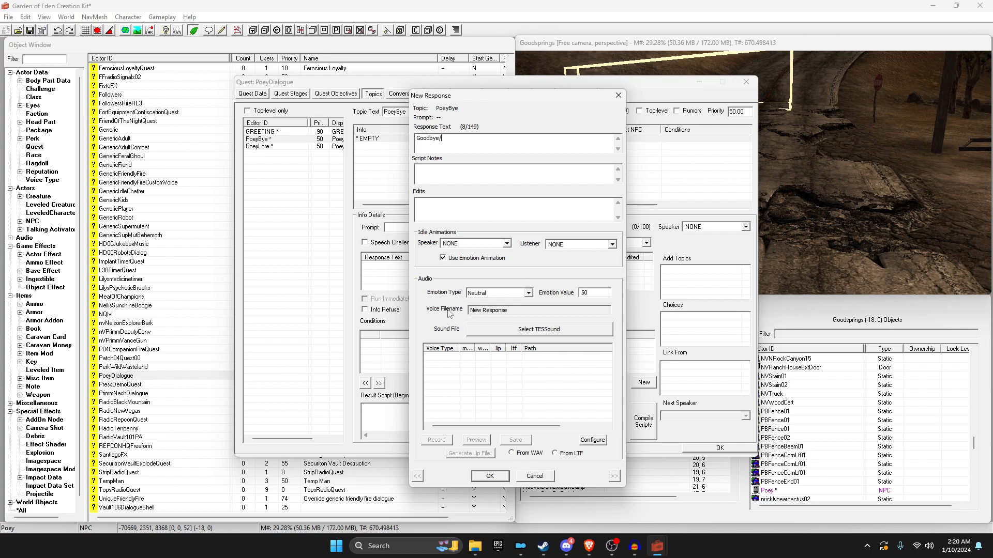
click(475, 477)
click(588, 122)
click(495, 475)
click(402, 229)
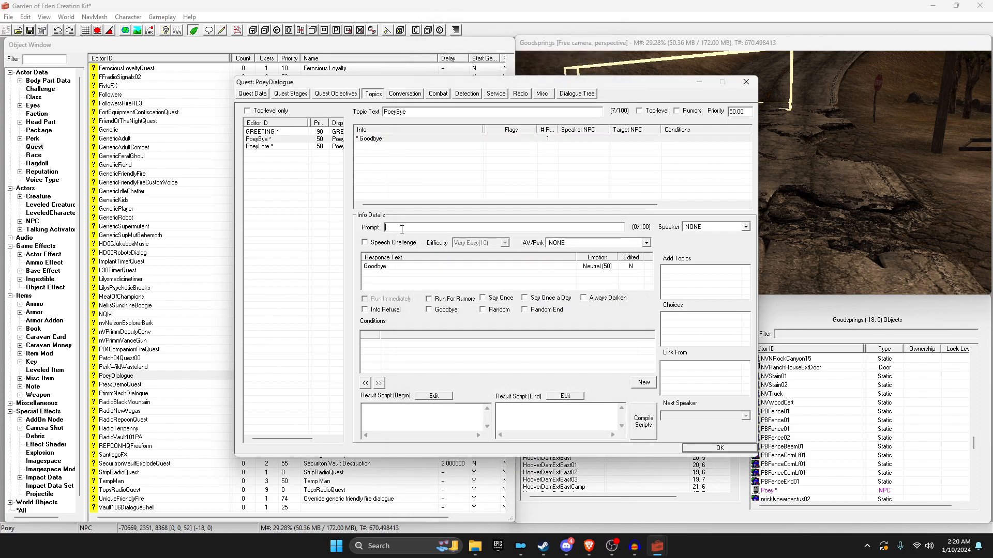
drag(410, 228, 361, 227)
click(437, 229)
click(422, 180)
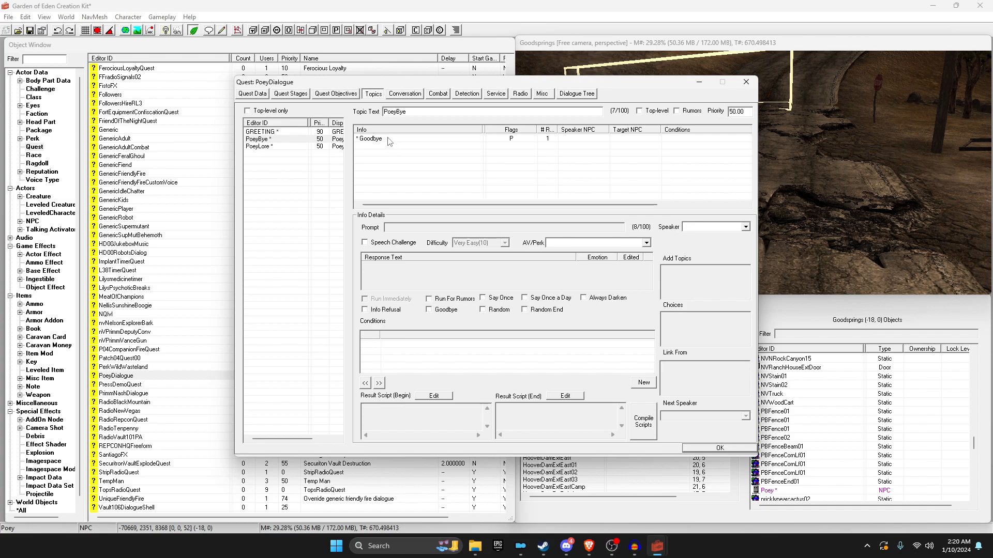
Step: Give the Goodbye response a GetIsID Poey condition and tick its Goodbye and Random flags
click(392, 138)
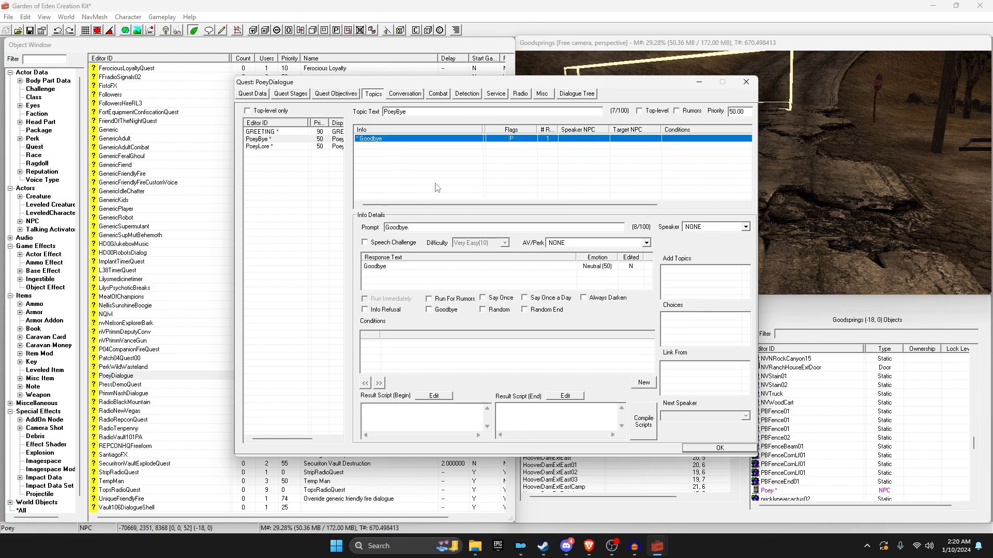
right_click(384, 351)
click(408, 353)
click(379, 139)
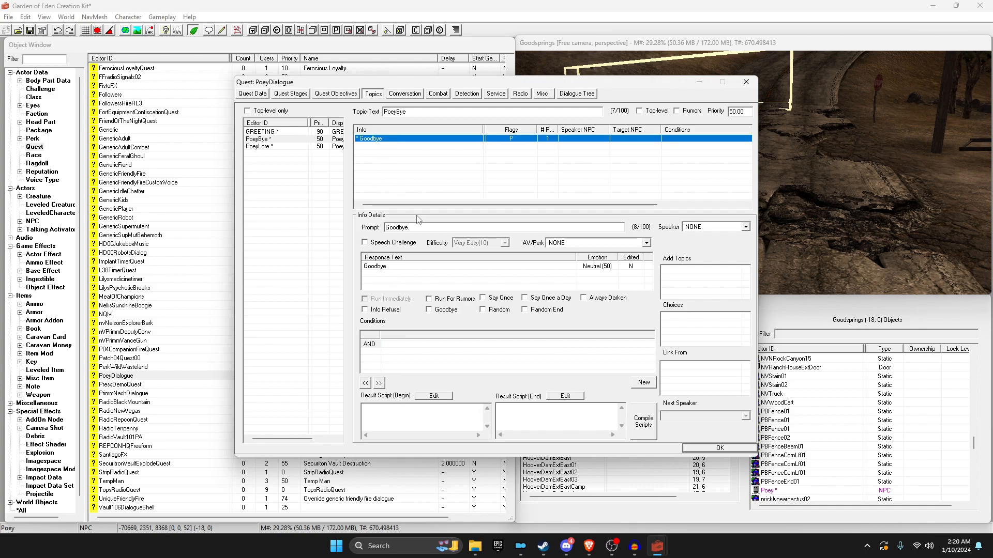
click(429, 311)
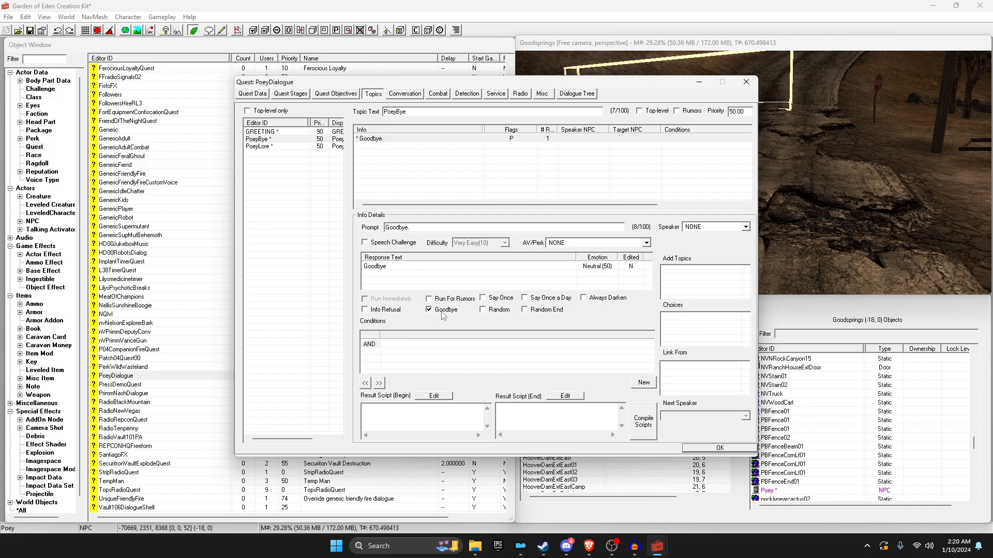
click(495, 312)
click(491, 312)
drag(400, 161, 469, 221)
Step: Insert a second 'Bye' response for PoeyBye, skipping the spell check
key(Insert)
text(Bye)
click(490, 477)
click(599, 120)
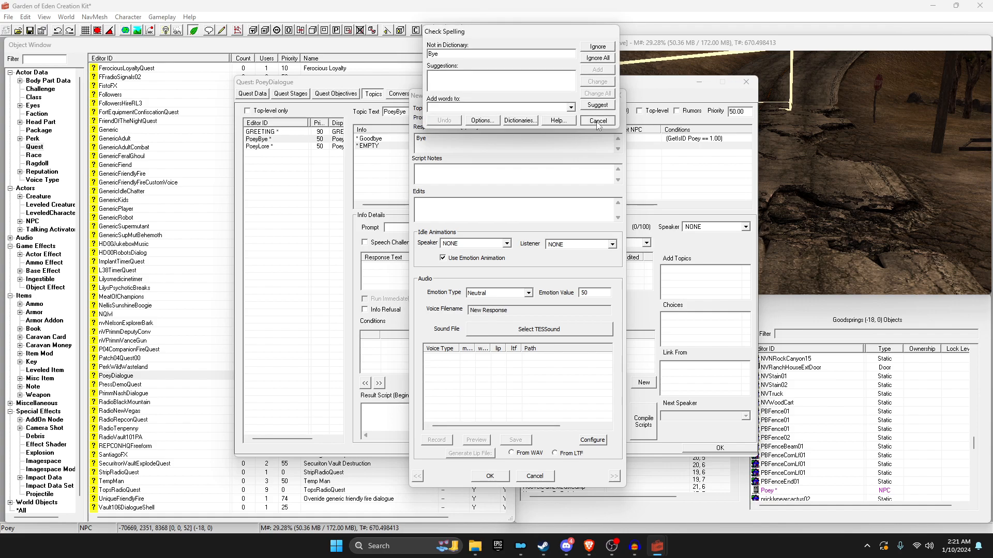
click(495, 478)
Step: Paste 'Goodbye.' as the Bye response's prompt
click(381, 140)
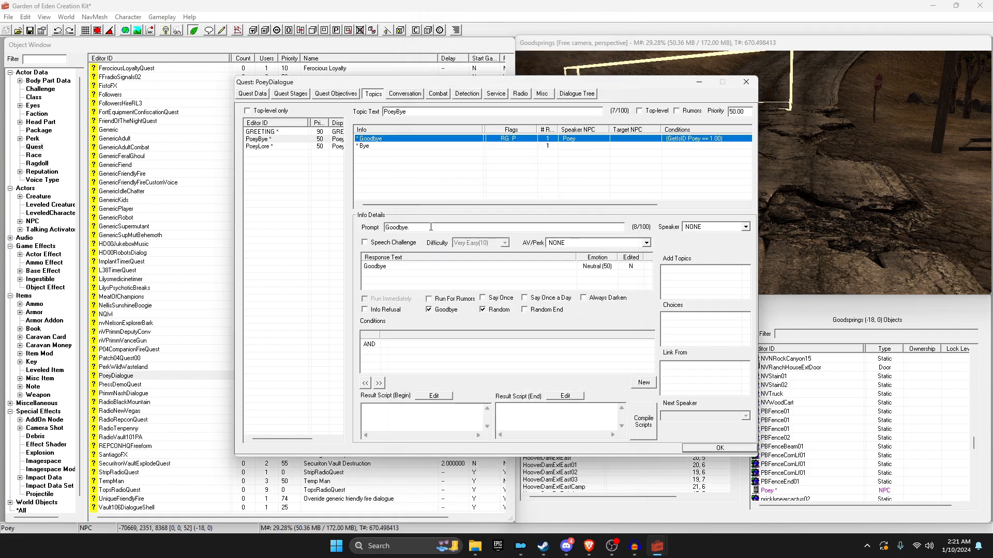
click(367, 147)
click(415, 228)
text(Goodbye.)
click(420, 197)
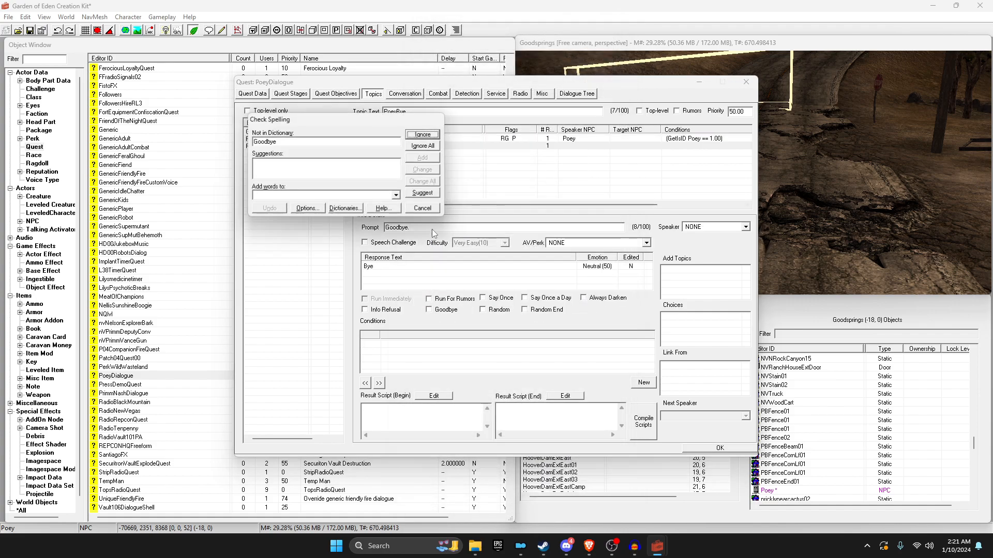
click(421, 209)
Step: Paste the GetIsID Poey condition into the Bye response and tick Random and Goodbye
click(368, 147)
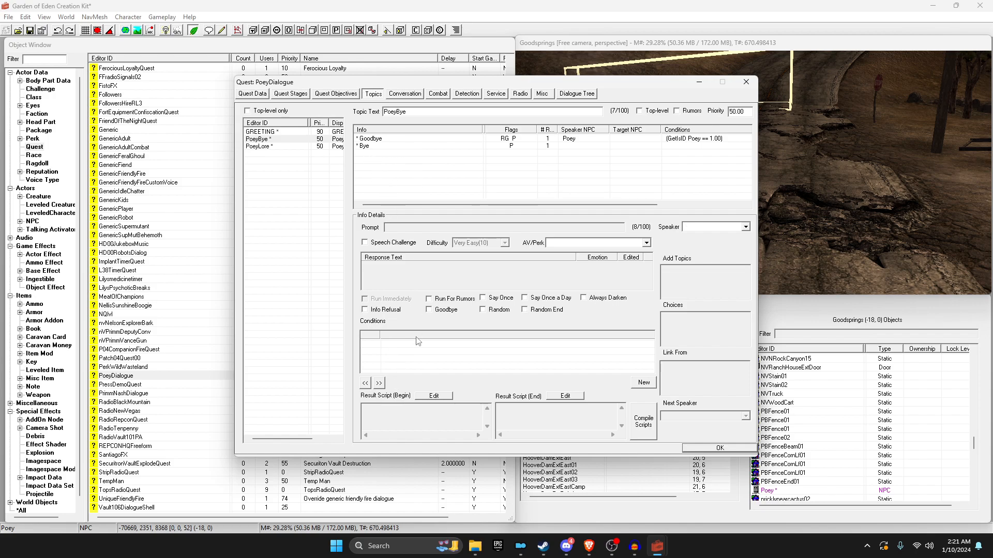
right_click(413, 353)
click(450, 419)
click(489, 309)
click(457, 310)
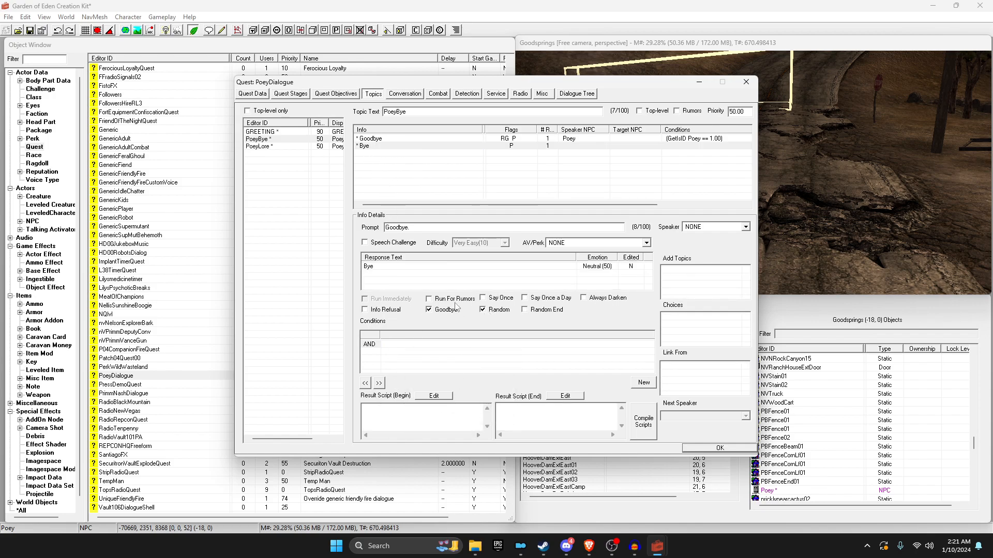
click(368, 140)
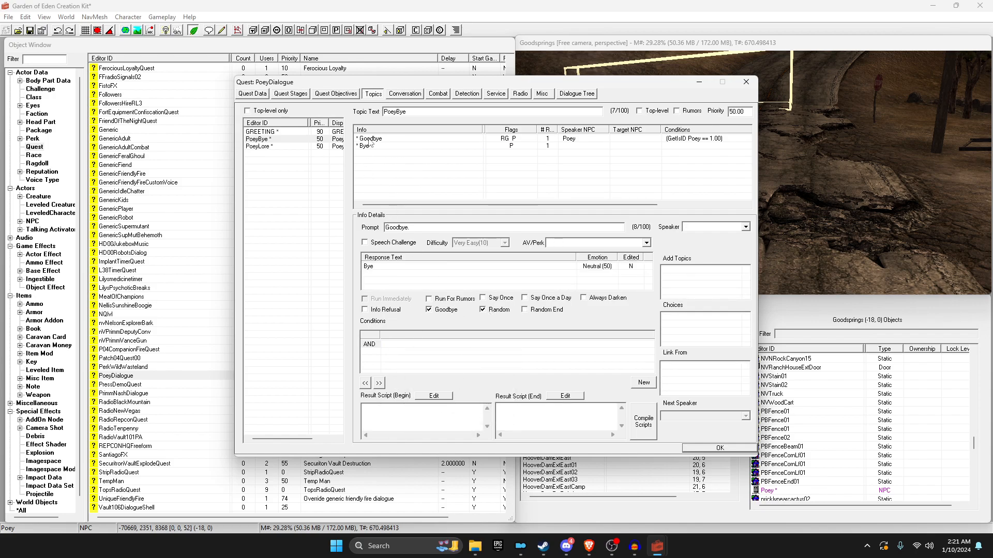
Step: Review the GREETING, PoeyLore and PoeyBye topics, ending on GREETING
click(263, 133)
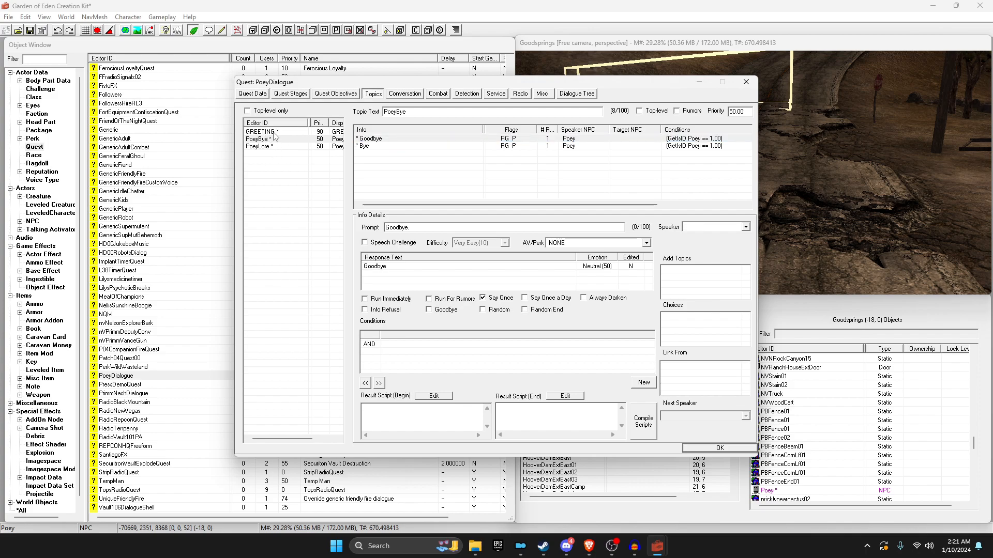
click(268, 148)
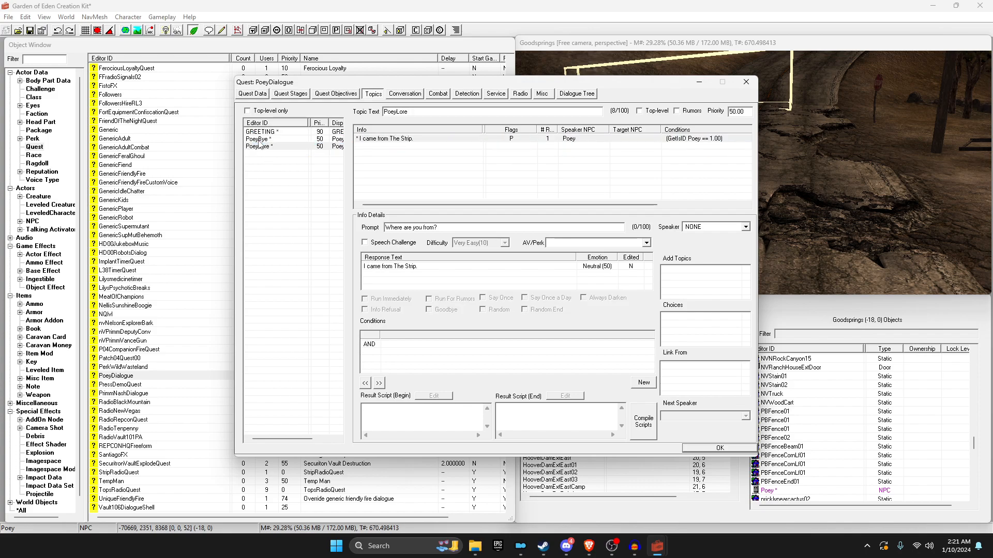
click(258, 137)
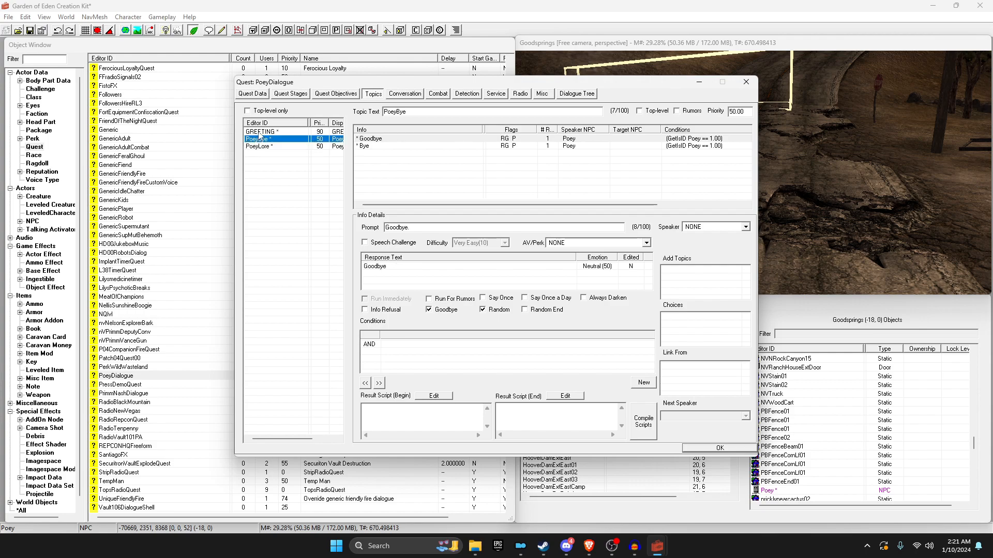
click(259, 132)
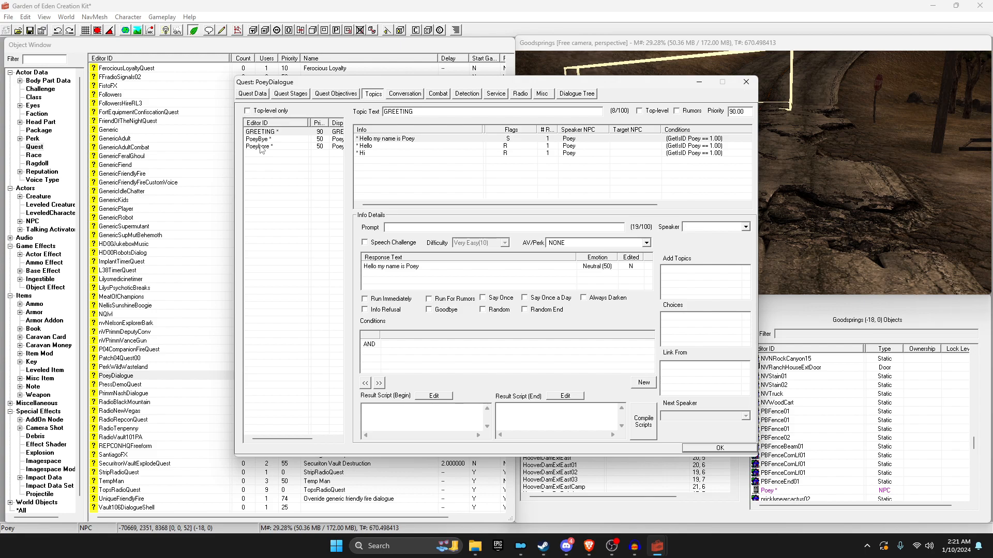
click(261, 147)
click(259, 132)
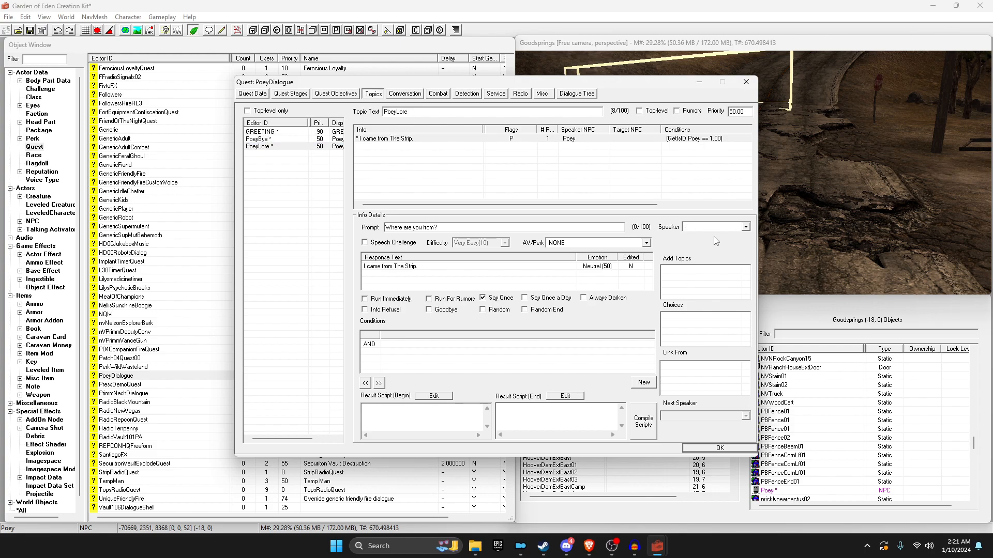
Step: Add PoeyBye and PoeyLore as linked topics on the 'Hello my name is Poey' greeting
right_click(694, 279)
click(684, 276)
right_click(684, 275)
click(689, 282)
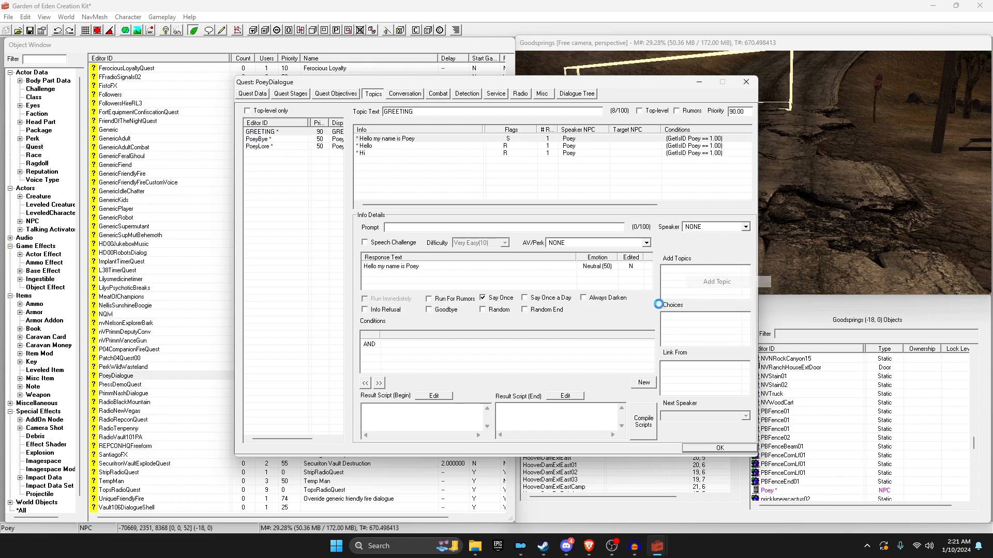
click(480, 260)
text(poey)
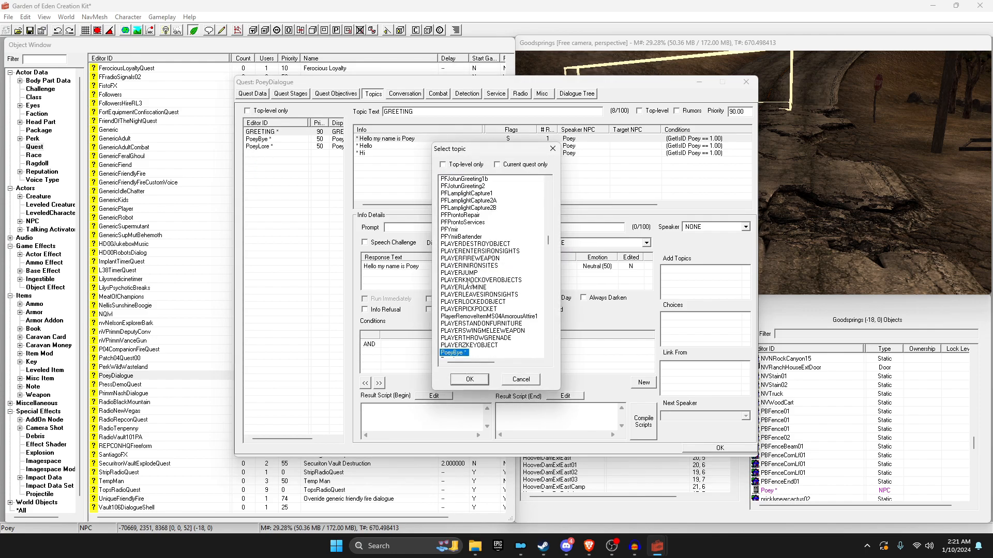
scroll(468, 279, down, 1)
ctrl+click(459, 338)
click(472, 380)
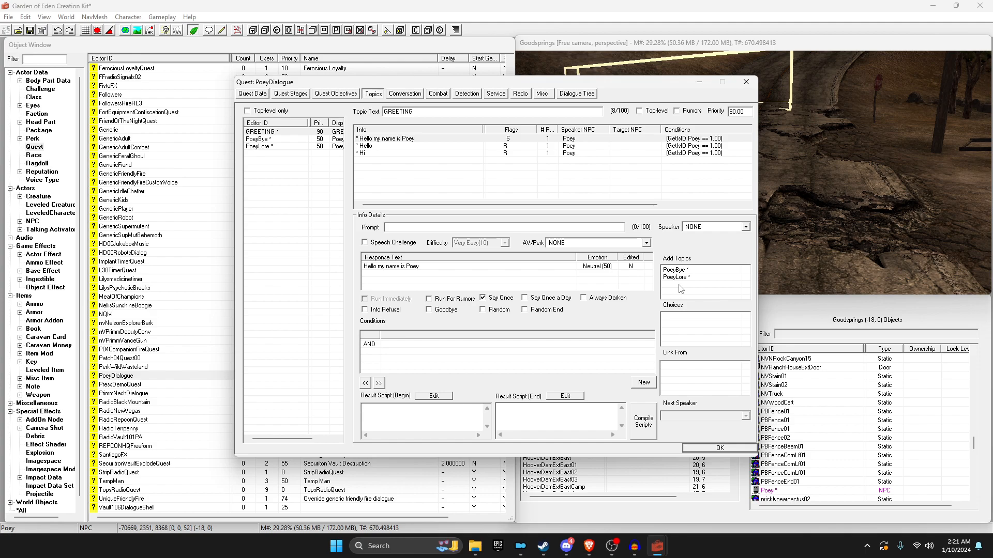
Step: Check the Hello and 'Hello my name is Poey' greeting infos
click(377, 146)
click(378, 146)
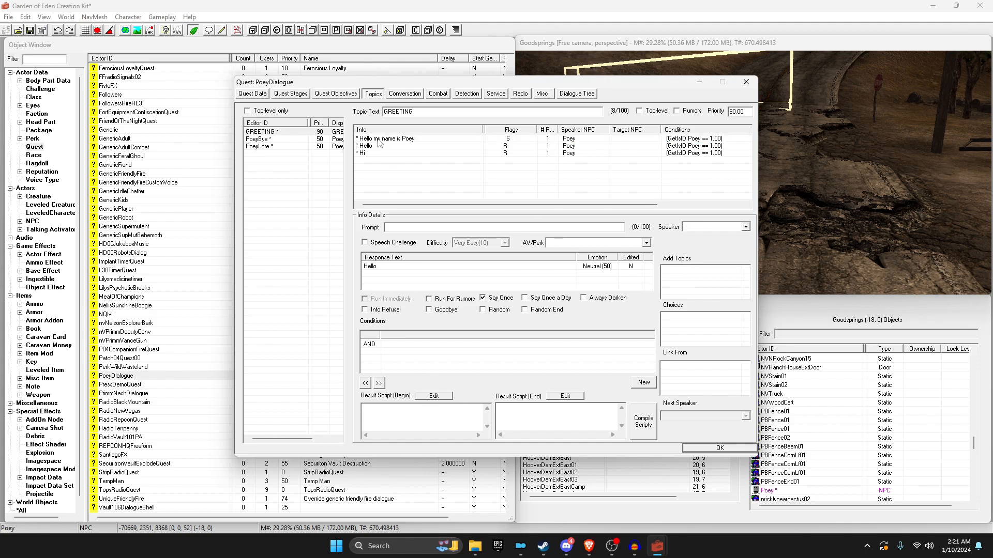
click(378, 139)
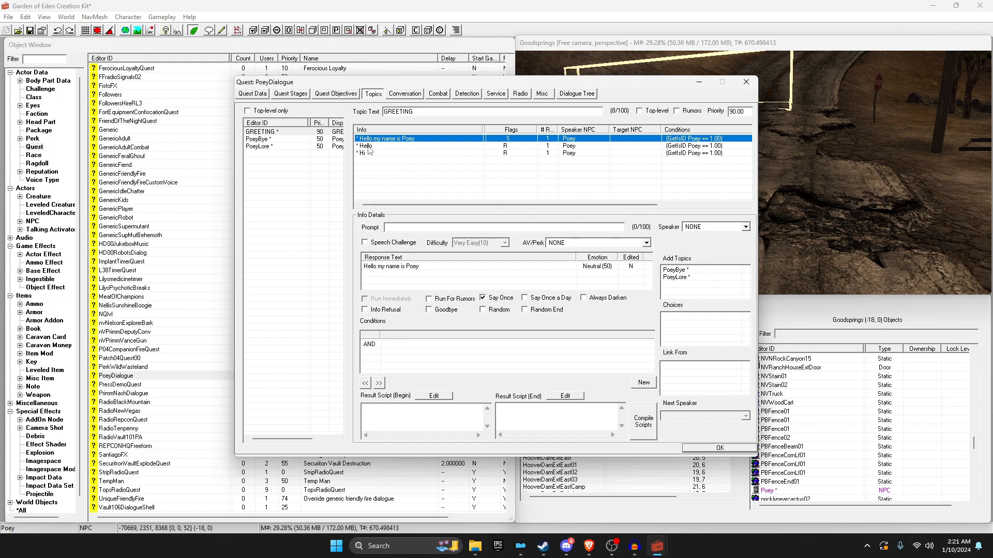
Step: Untick Say Once on the name greeting and browse back to the GREETING topic
click(499, 299)
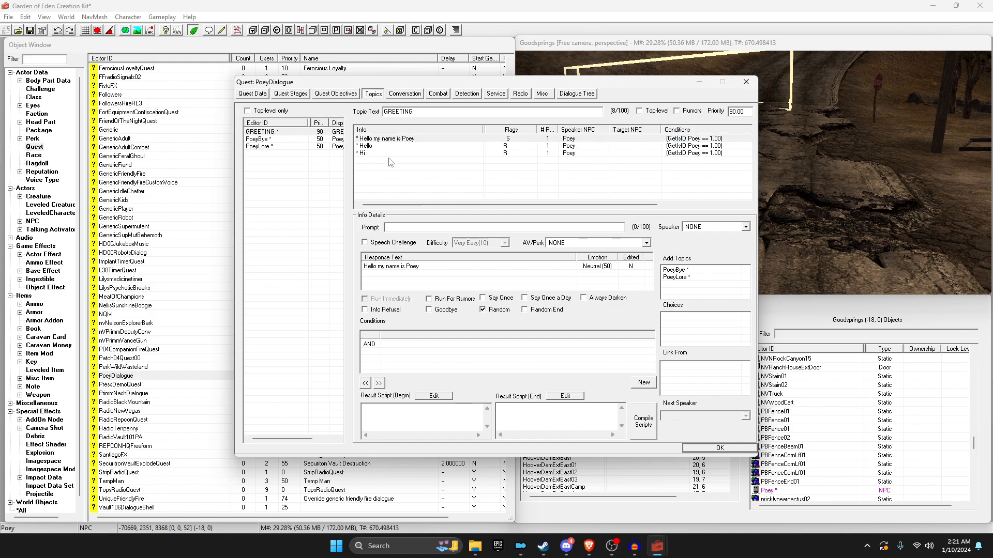
click(397, 175)
click(366, 146)
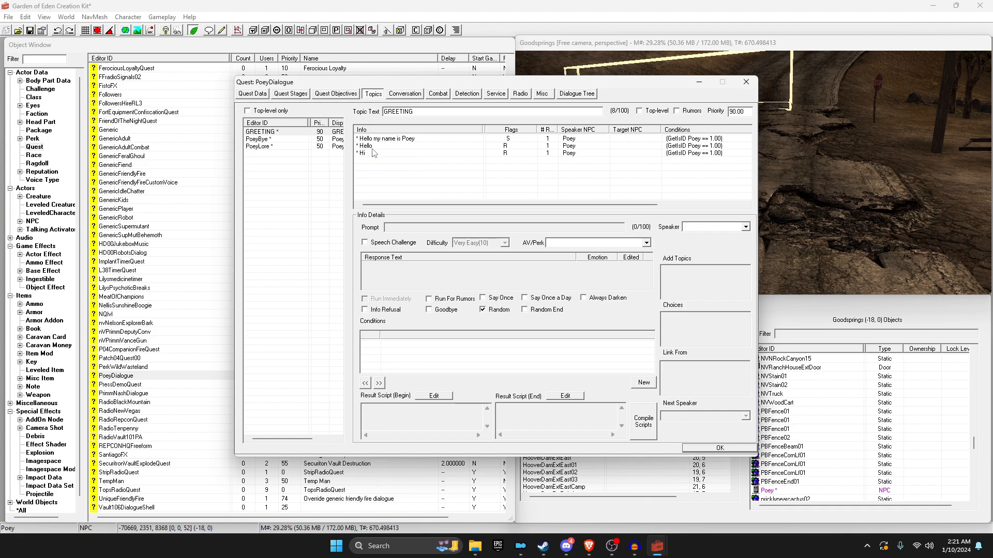
click(264, 161)
click(264, 138)
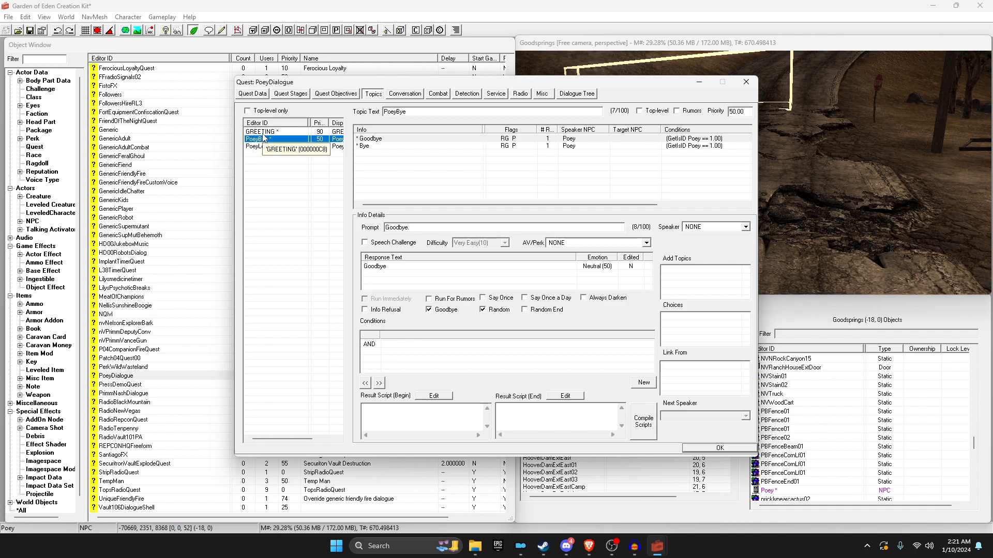
click(263, 131)
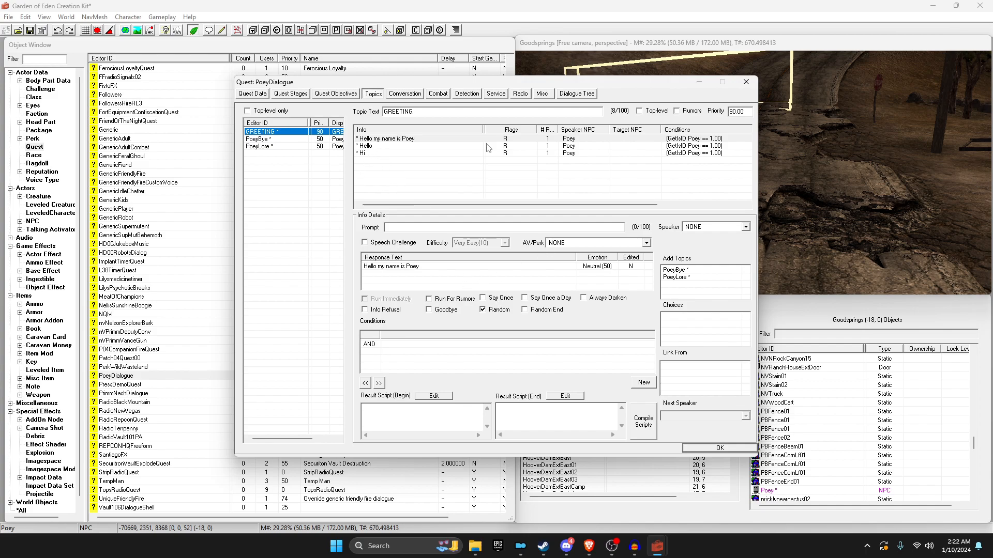
Step: Copy the name greeting's PoeyBye and PoeyLore links and paste them into the Hello and Hi greetings
click(405, 140)
right_click(699, 293)
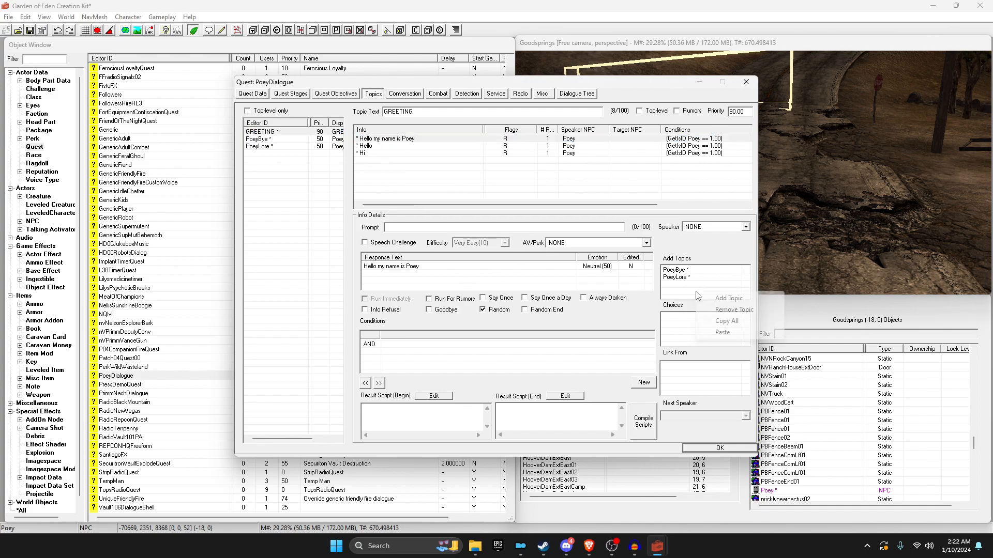
click(734, 321)
click(368, 146)
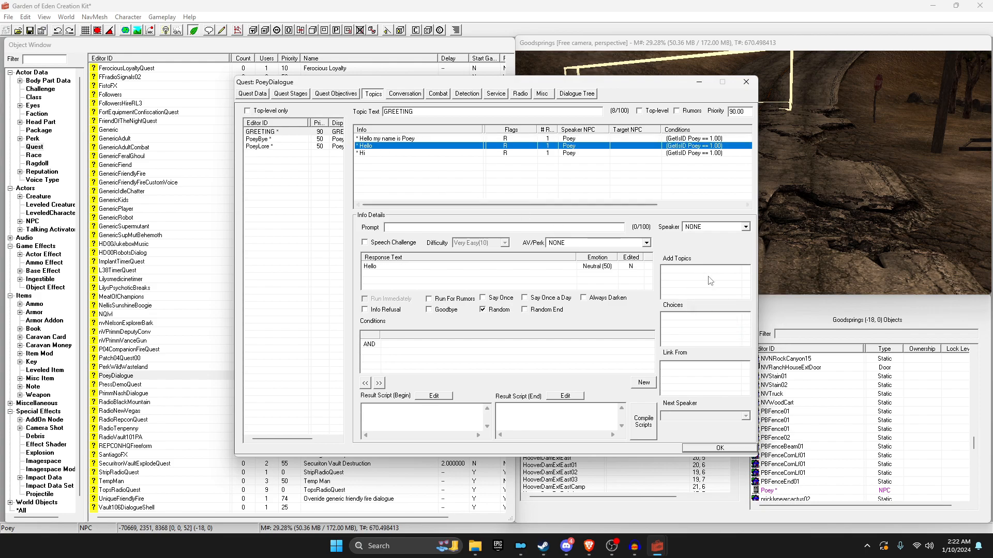
right_click(705, 278)
click(730, 316)
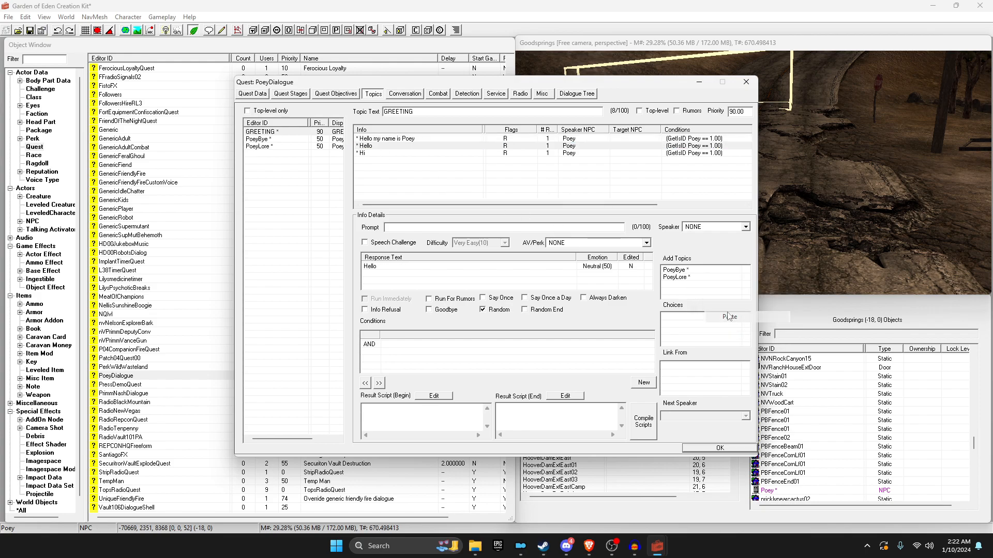
click(362, 153)
right_click(677, 276)
click(690, 316)
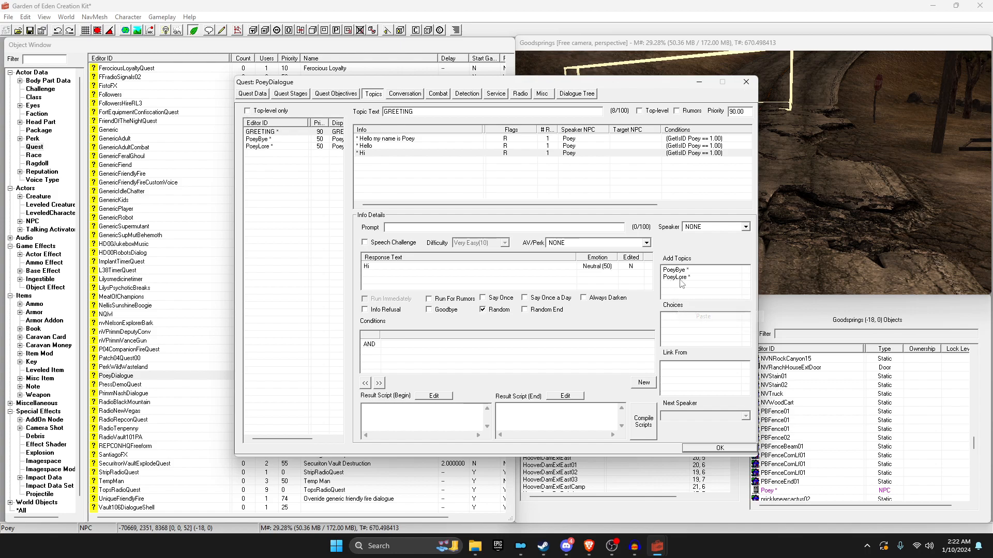
Step: Tick Say Once on the 'Hello my name is Poey' greeting
click(368, 139)
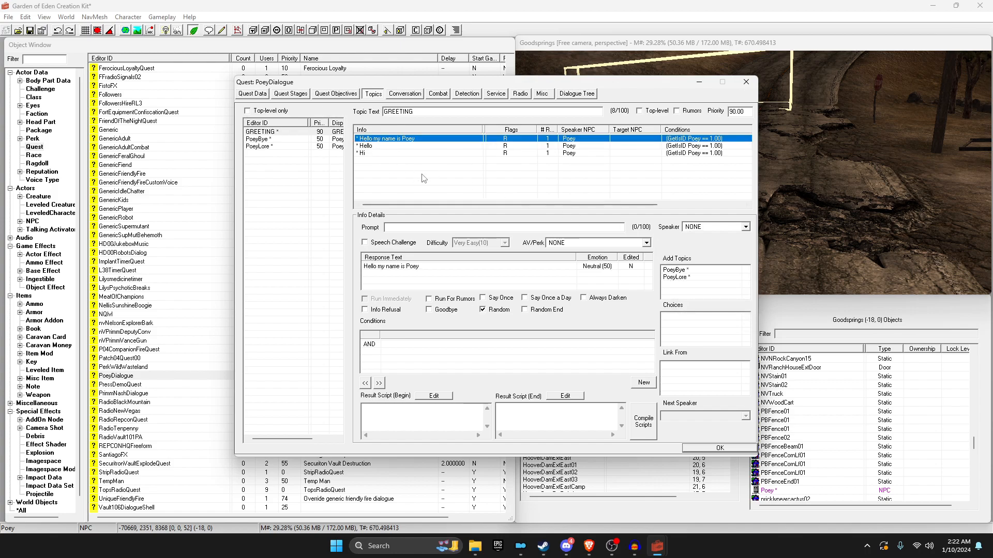
click(418, 146)
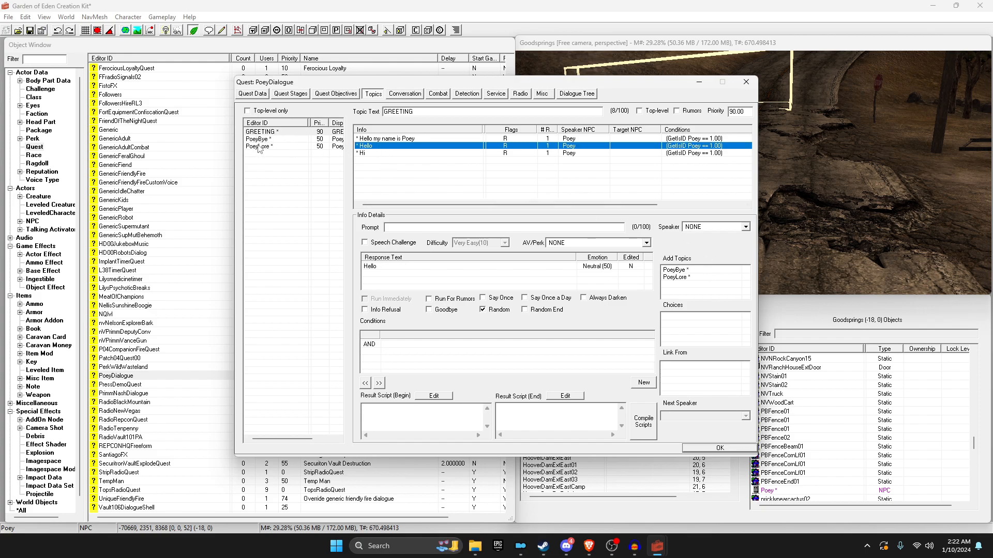
click(385, 143)
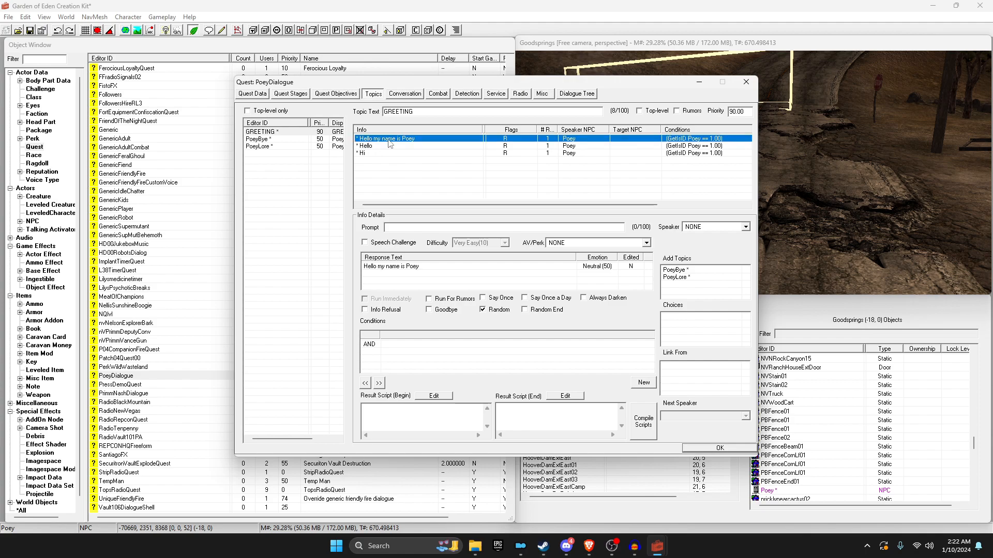
click(488, 297)
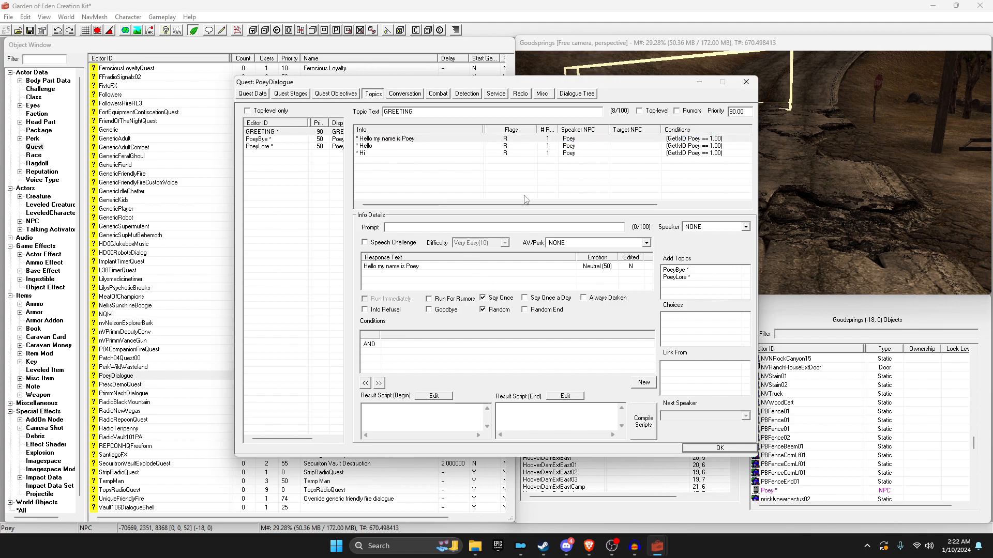
Step: Review the Hi, name greeting and PoeyBye responses, then OK the PoeyDialogue quest
click(393, 154)
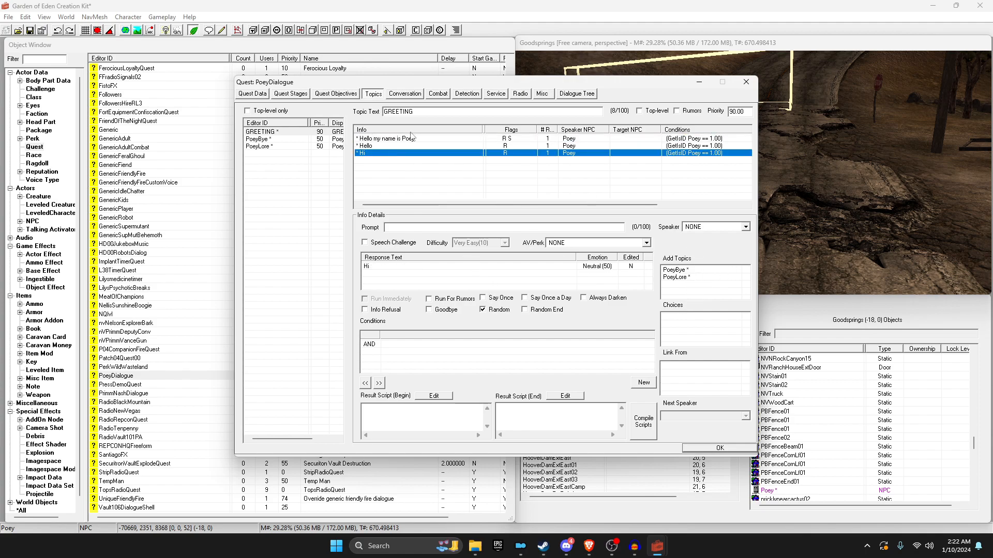
click(391, 138)
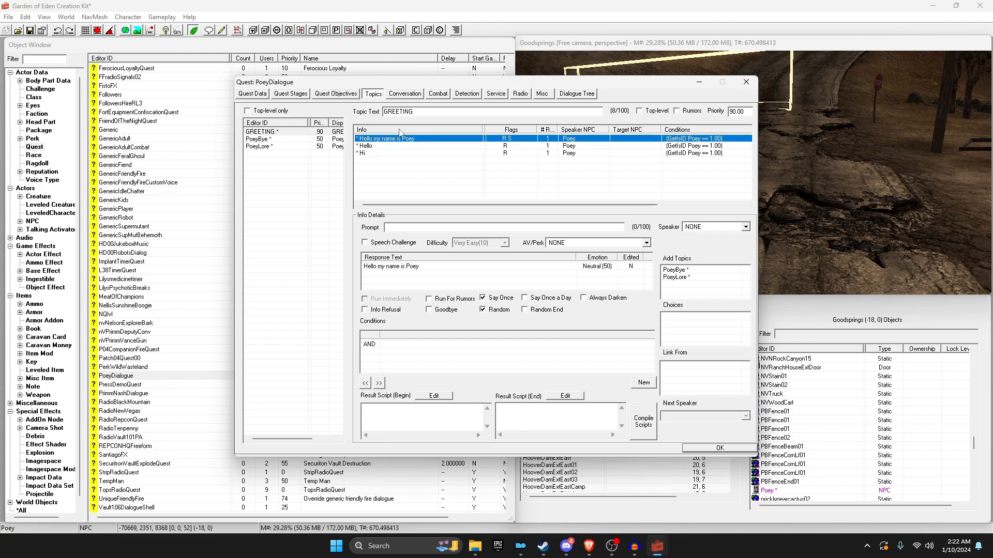
click(438, 420)
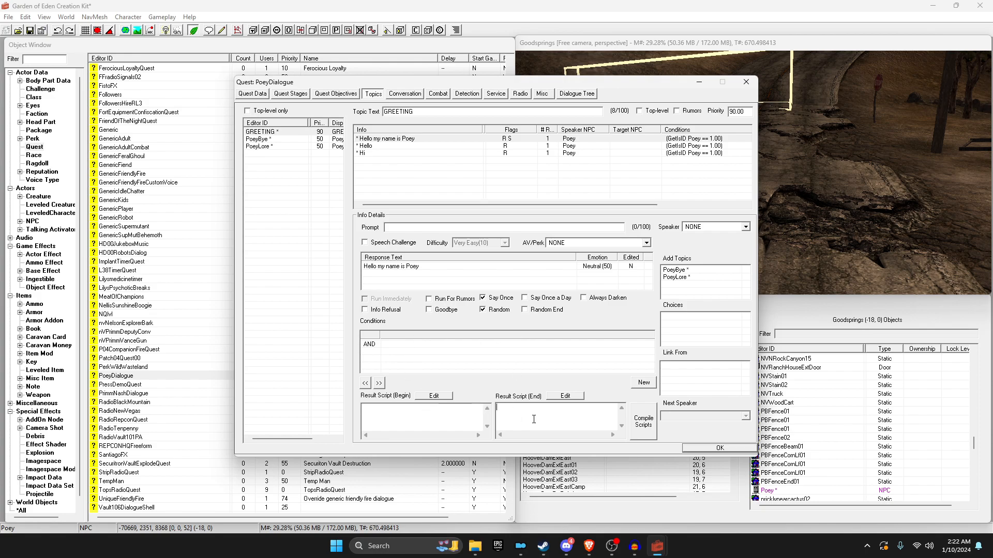
click(383, 161)
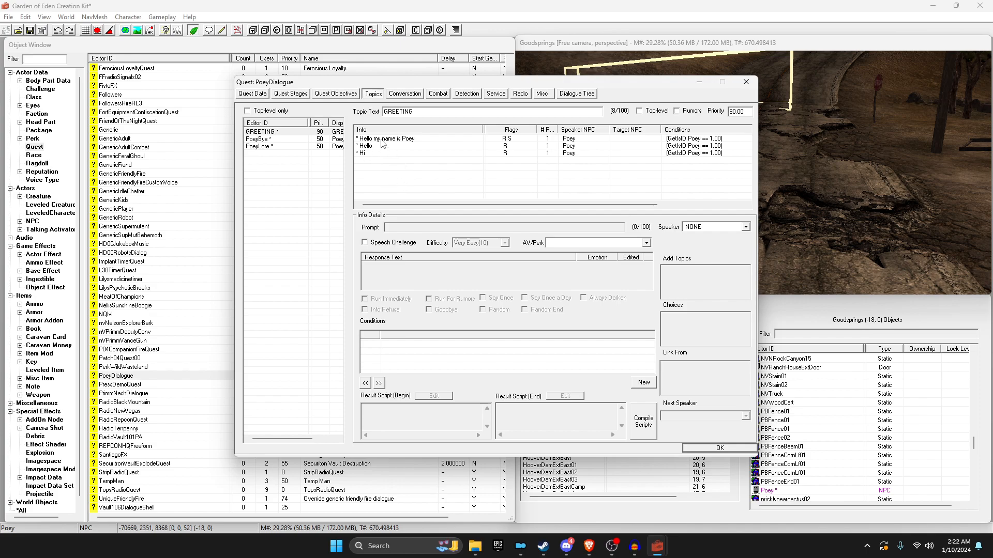
click(254, 138)
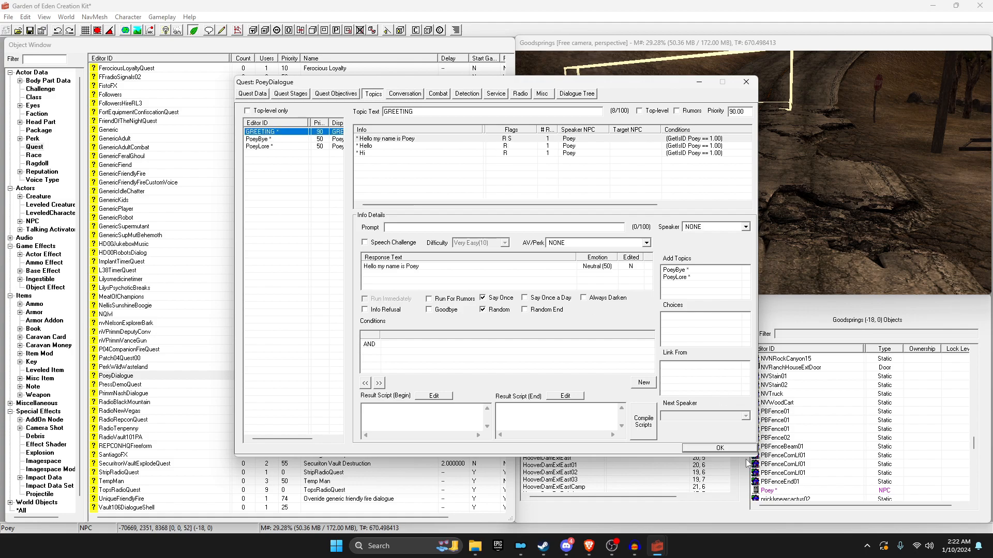
click(721, 450)
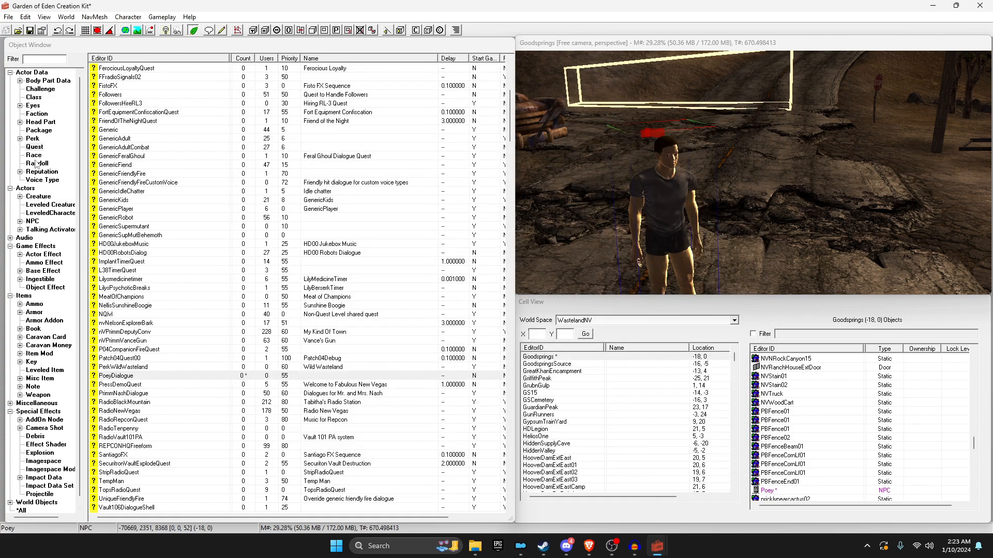
Step: Create a new voice type with ID PoeyVoice
click(42, 180)
right_click(117, 173)
click(117, 198)
right_click(54, 117)
click(78, 123)
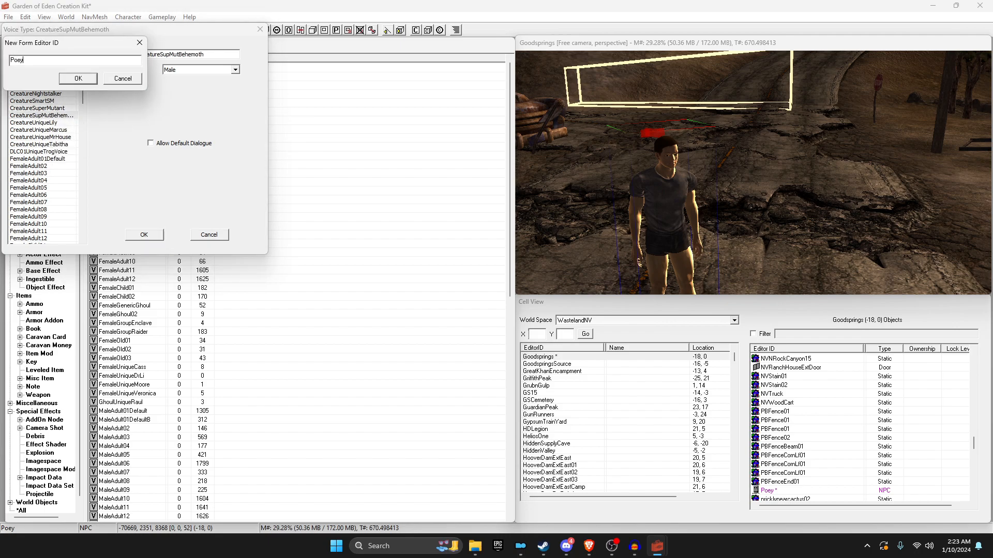
click(78, 78)
click(144, 234)
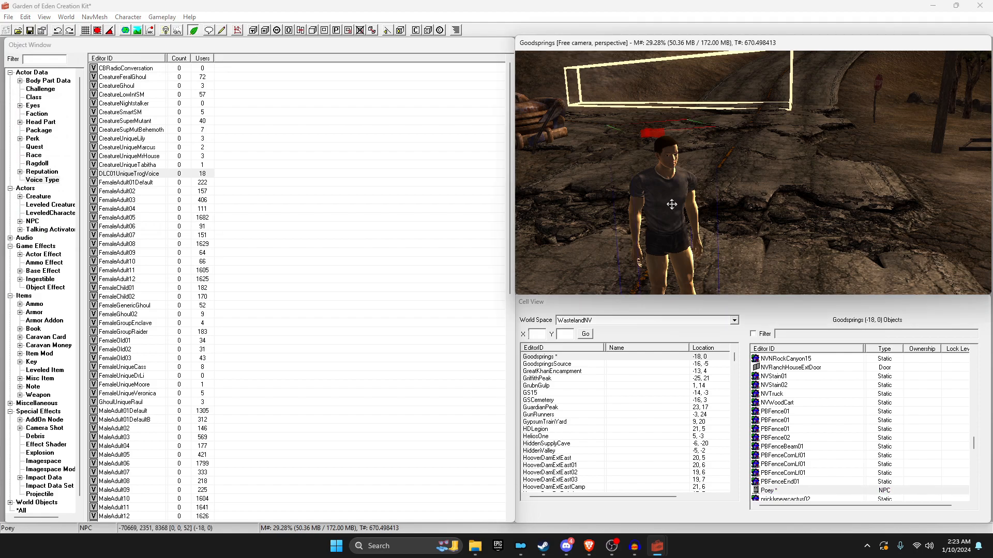
Step: Set the Poey base NPC's voice type to PoeyVoice and save
double_click(672, 203)
click(571, 160)
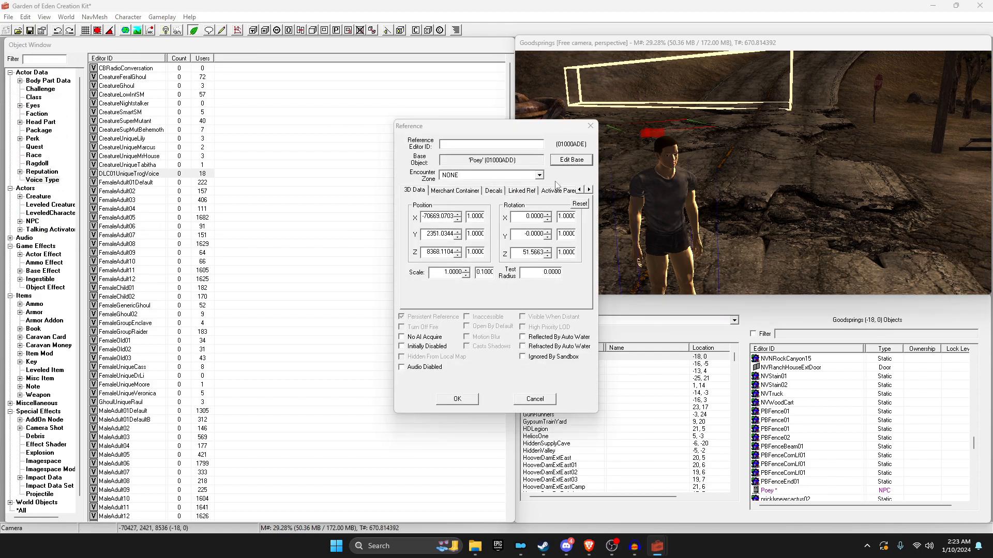
click(488, 233)
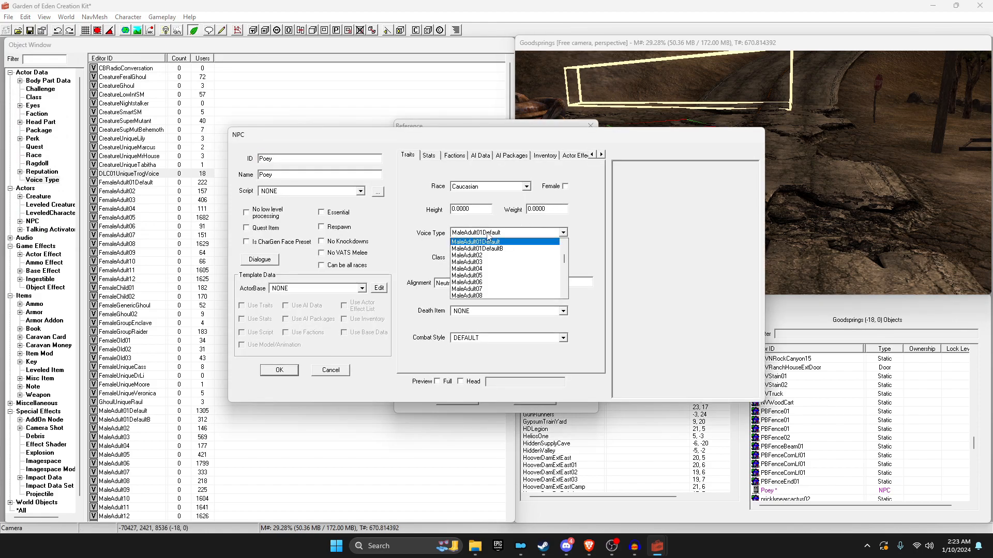
scroll(488, 237, down, 3)
click(487, 297)
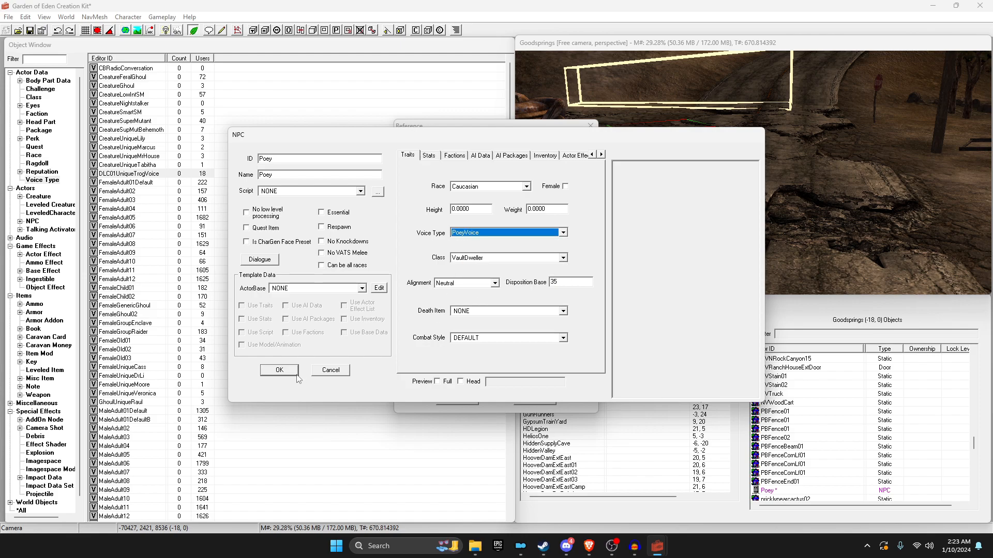
click(292, 370)
click(457, 399)
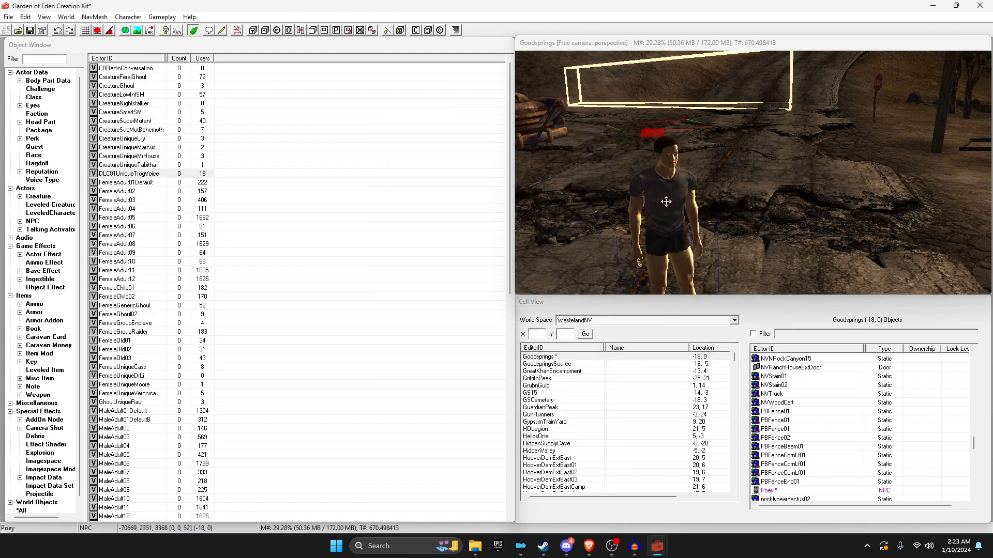
Step: Open the PoeyDialogue quest's Topics tab and edit the 'Hello my name is Poey' response
click(35, 147)
click(149, 185)
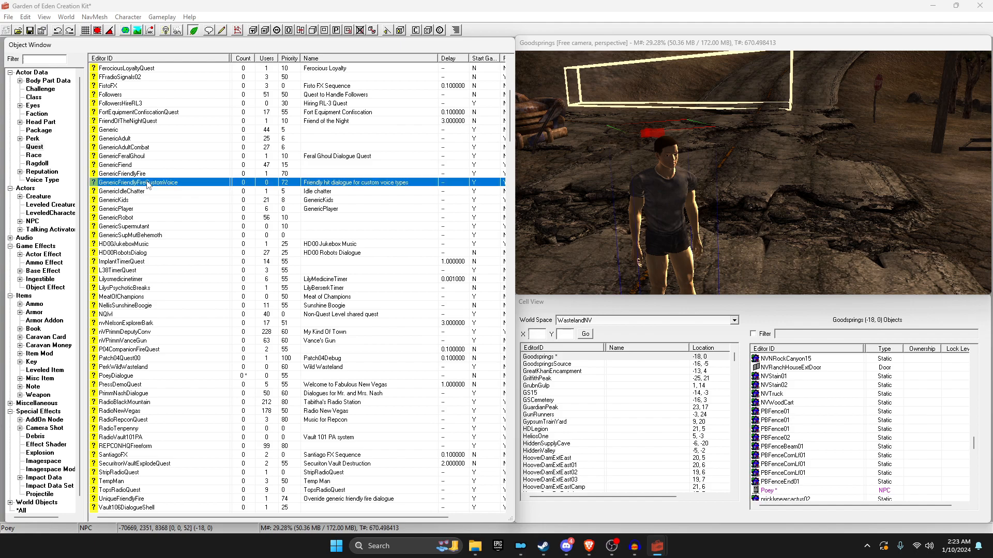
text(po)
double_click(127, 375)
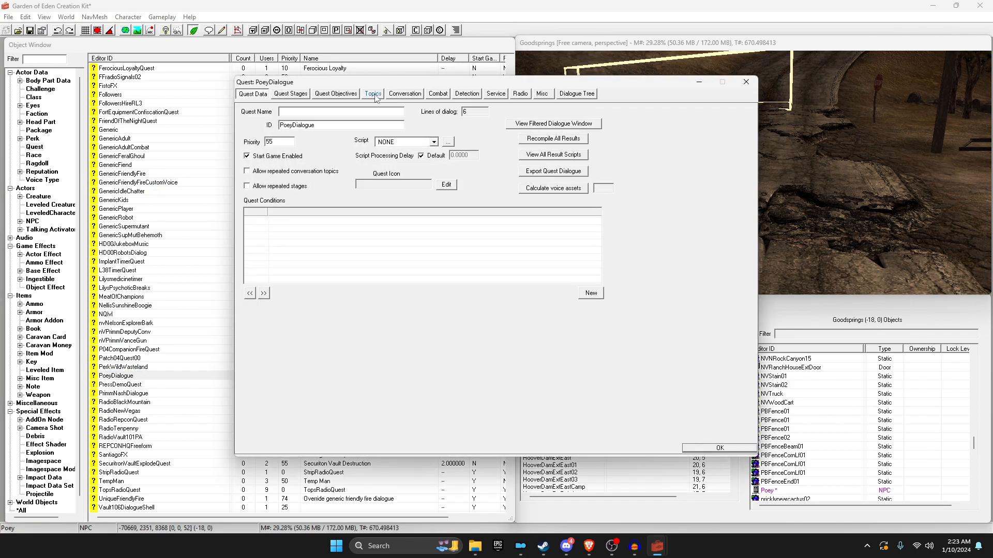
click(373, 96)
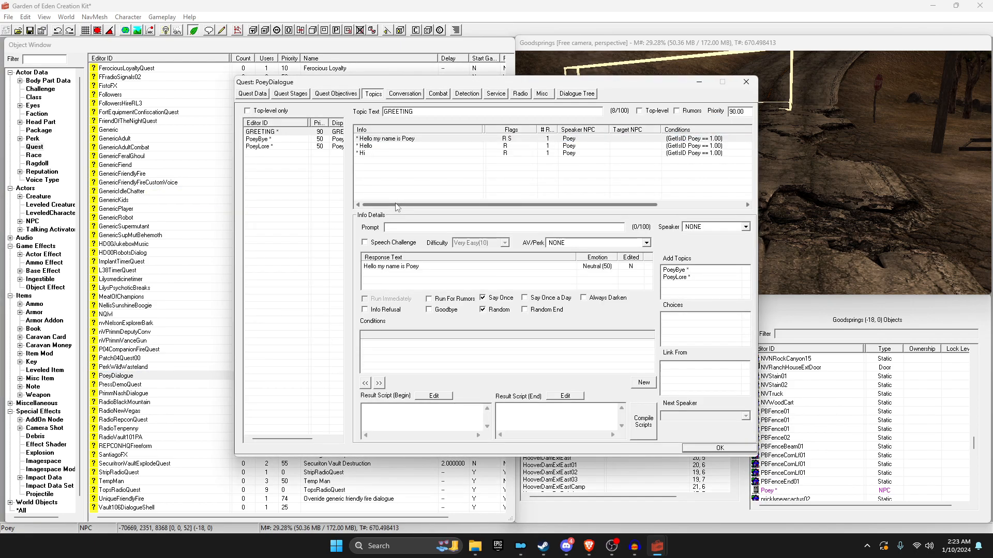
click(396, 181)
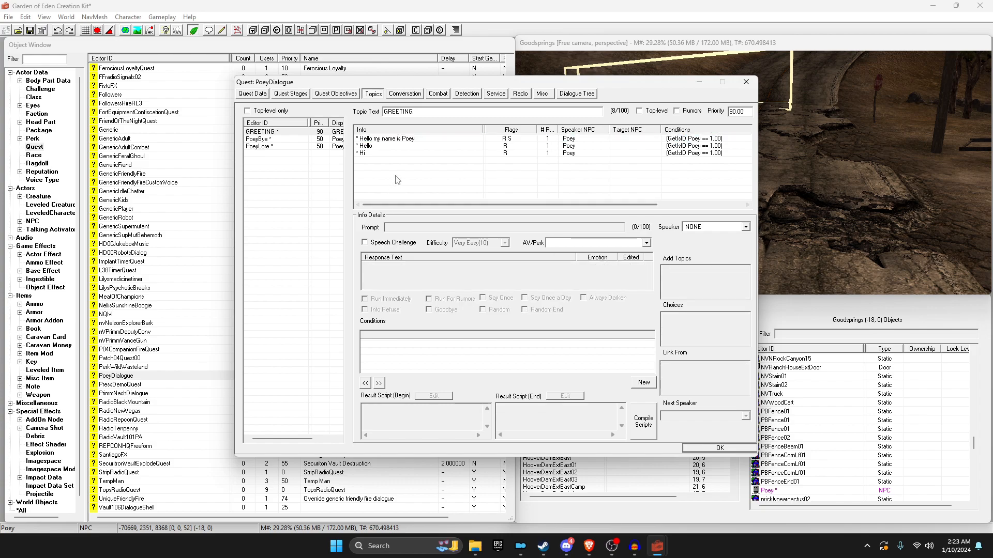
click(387, 138)
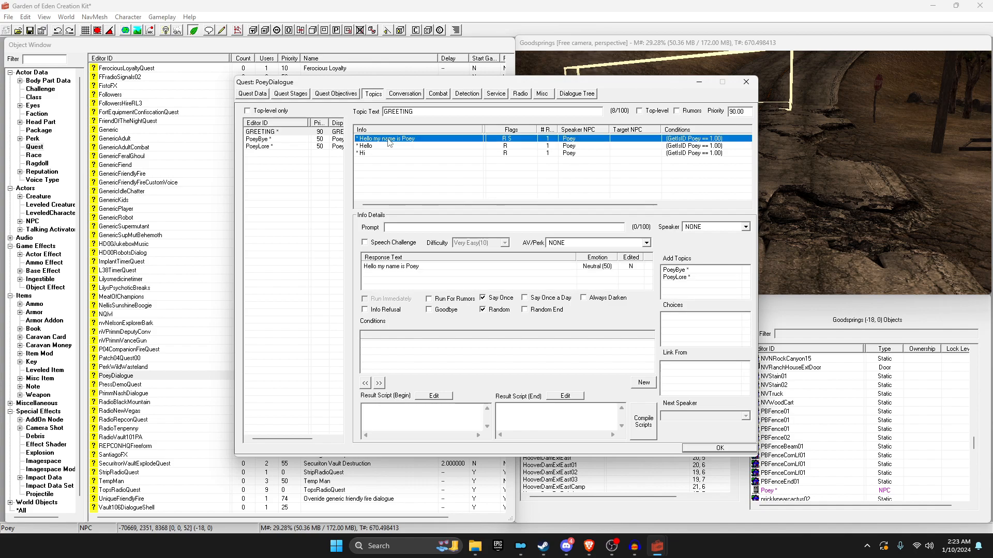
double_click(387, 139)
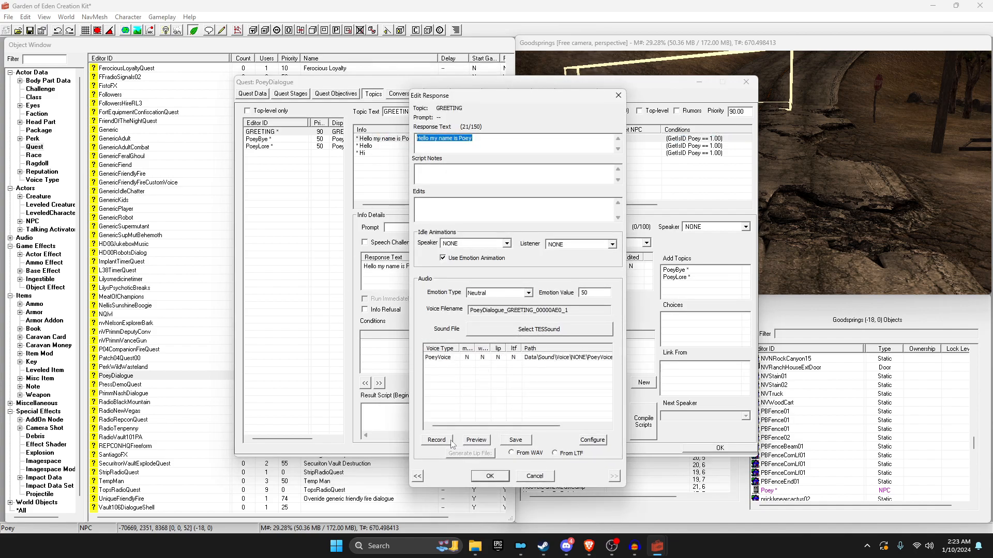
click(634, 544)
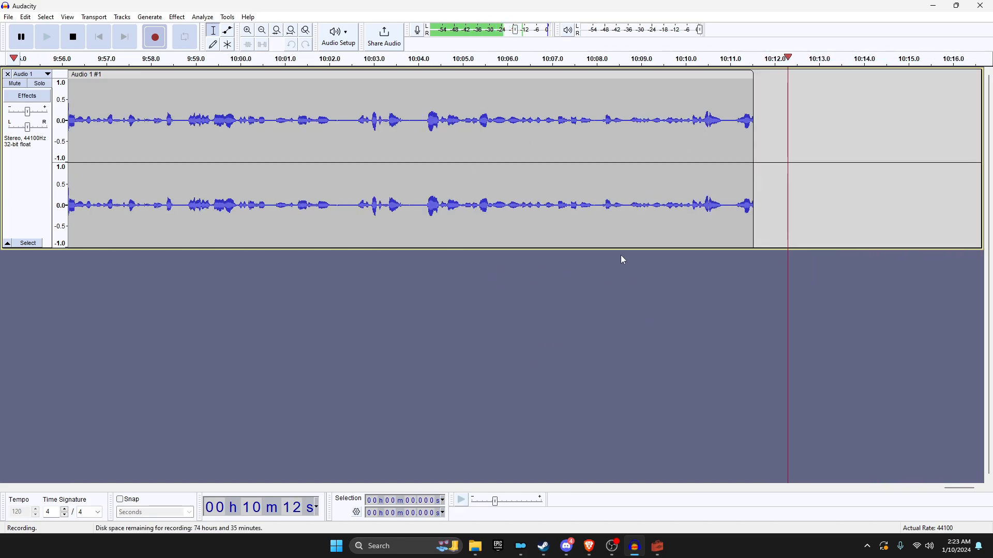
ctrl+scroll(641, 173, down, 5)
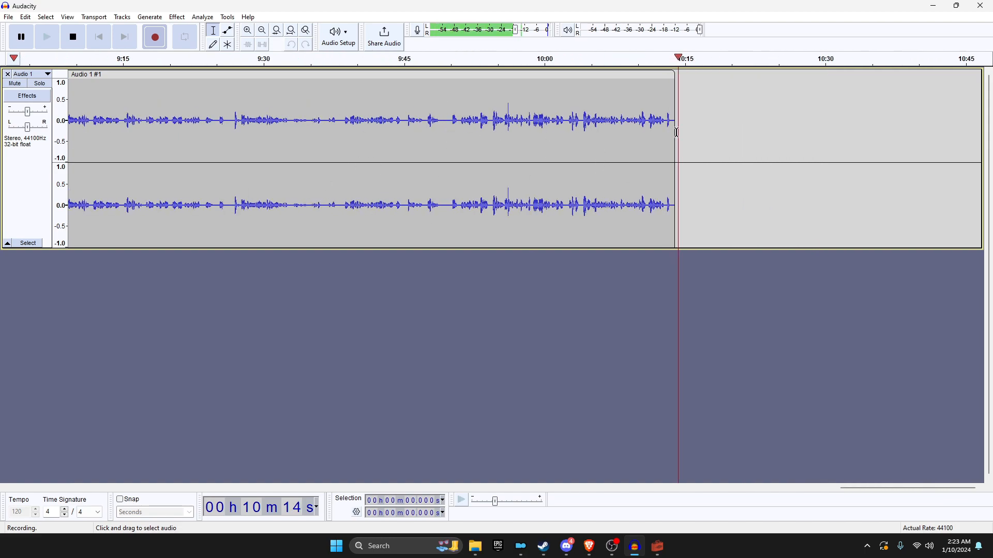
ctrl+scroll(615, 160, up, 2)
mouse_move(657, 546)
click(711, 497)
drag(571, 309, 465, 314)
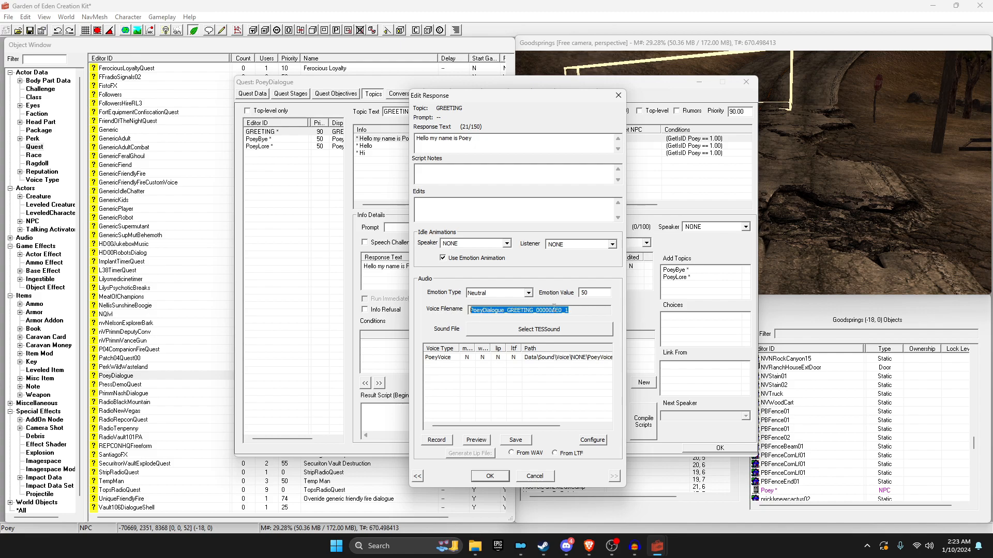
Step: Reopen the 'Hello my name is Poey' response and select its voice filename text
click(490, 475)
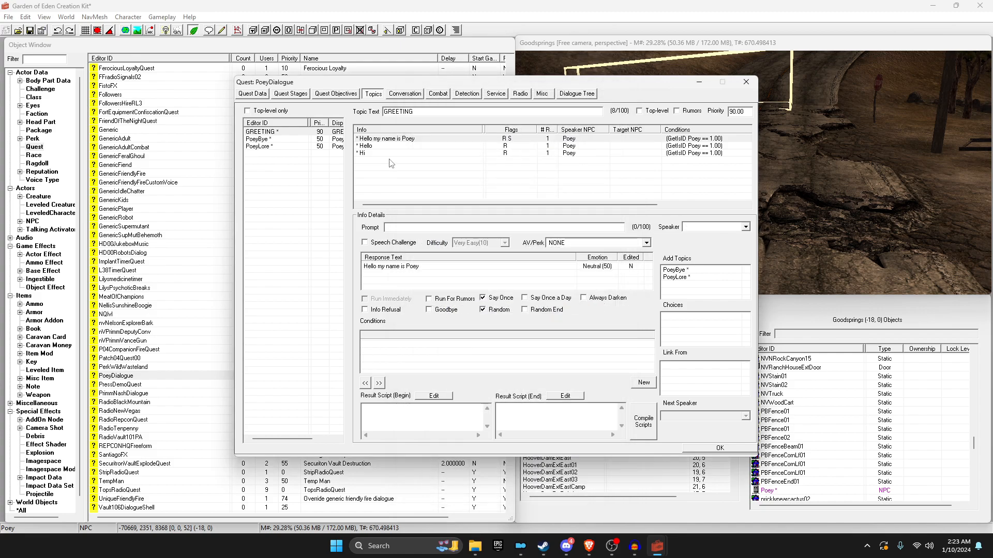
double_click(391, 138)
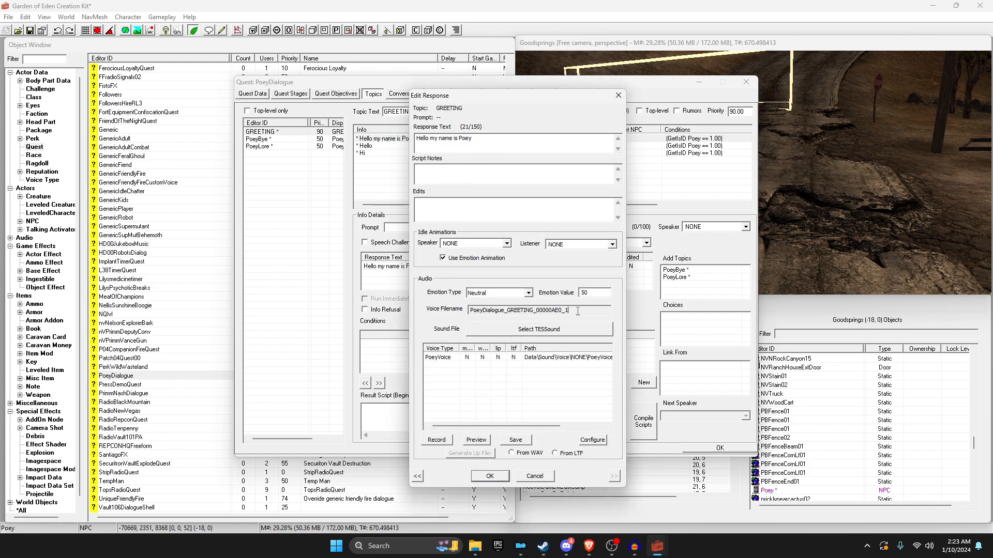
drag(569, 311, 480, 310)
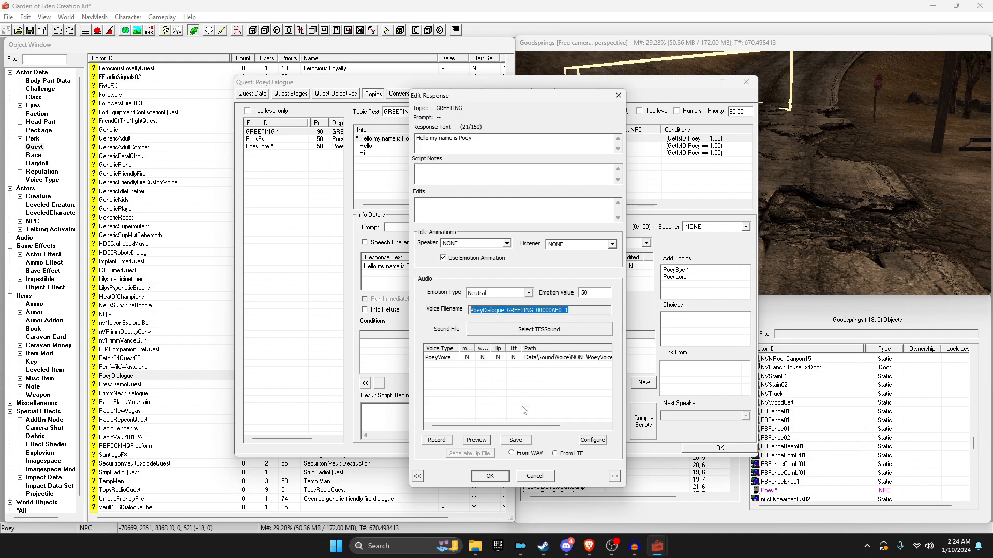
Step: Check the greeting WAV and LIP files in Downloads\GilbertVoicedLines\GREETINGS, then close that folder window
mouse_move(475, 546)
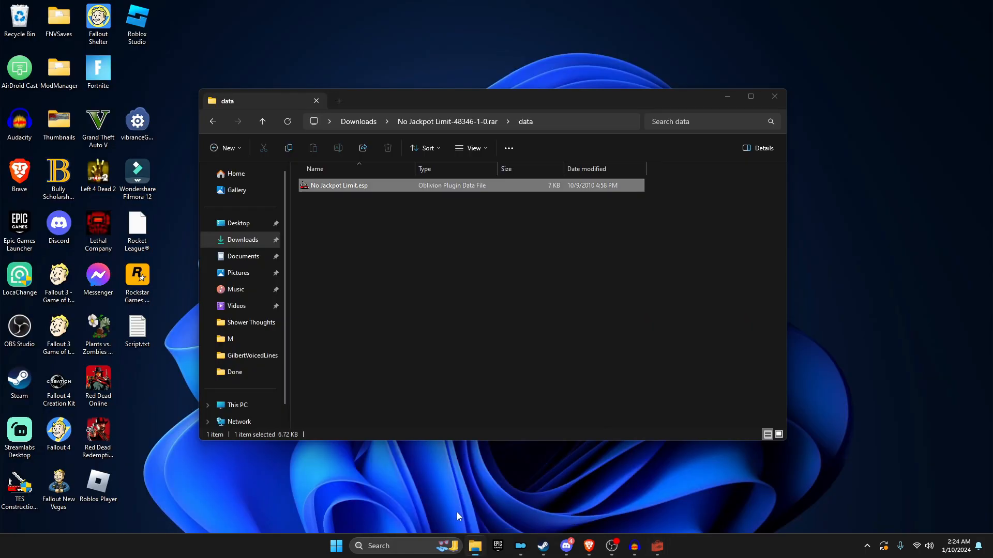
click(457, 512)
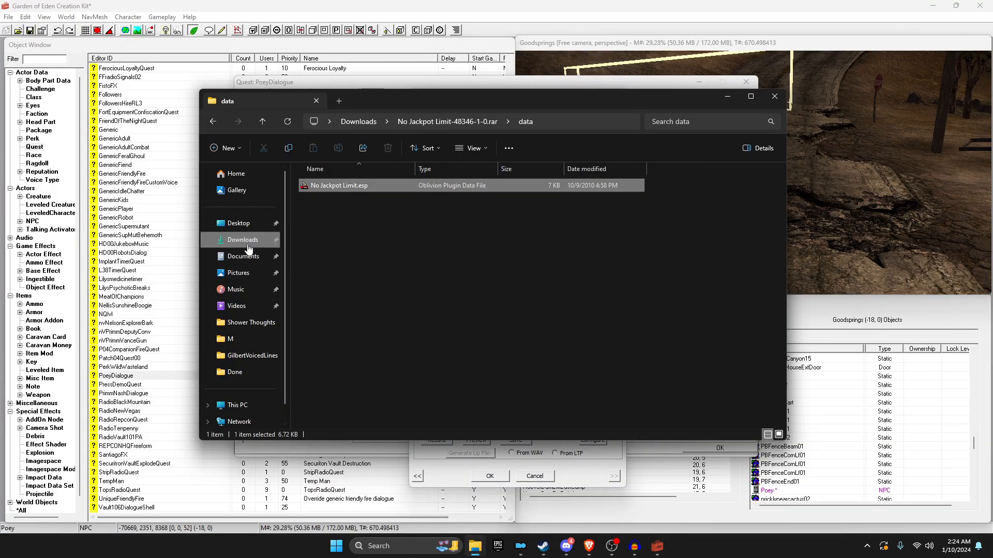
click(248, 246)
double_click(341, 202)
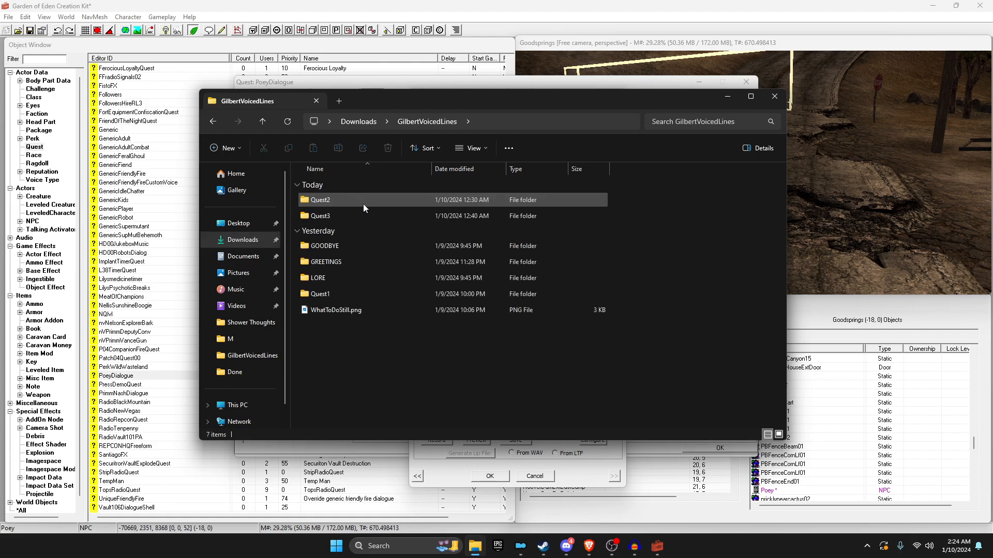
double_click(375, 263)
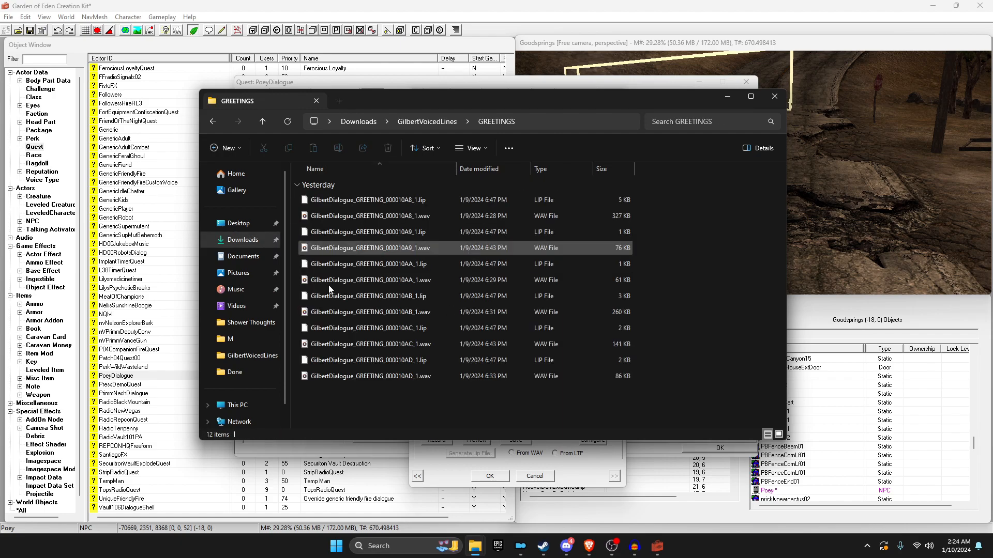
right_click(327, 217)
click(339, 199)
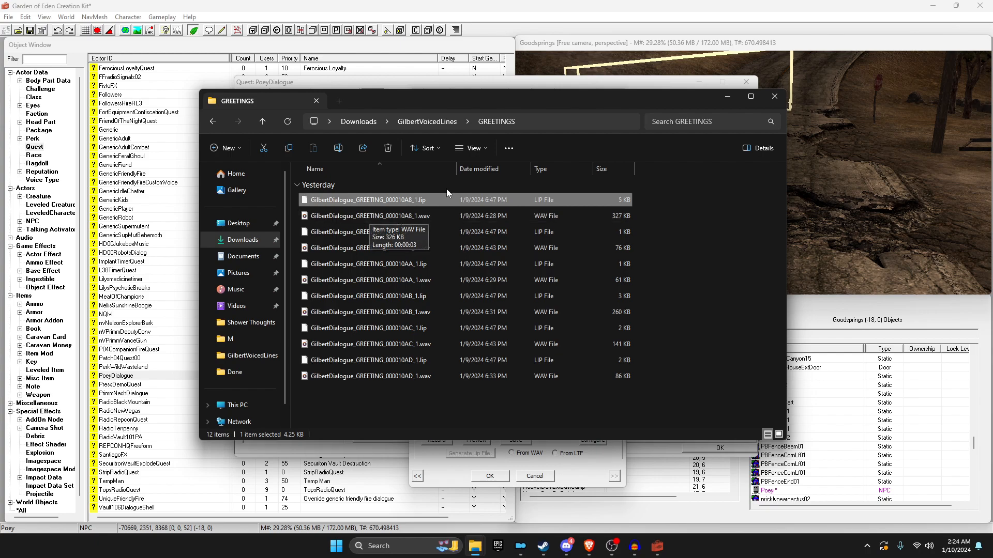
click(774, 96)
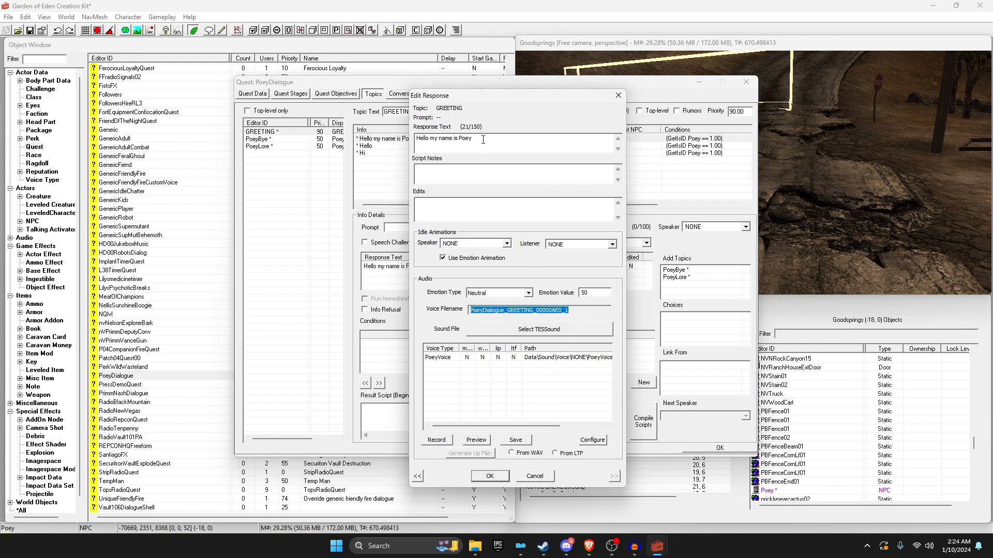
Step: Record the 'Hello my name is Poey' greeting, dismiss the Lip File Error, and close the response
drag(473, 139, 416, 138)
click(442, 443)
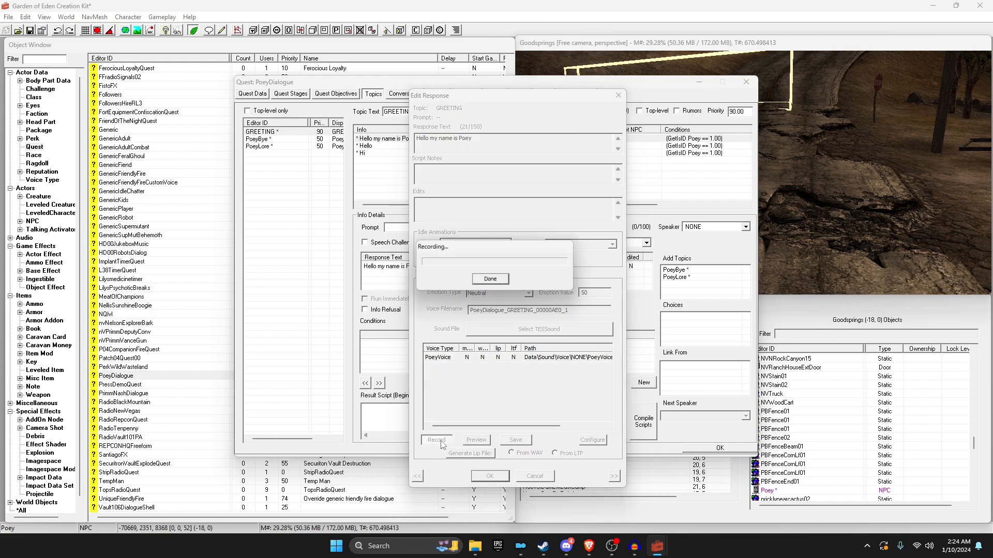
click(491, 280)
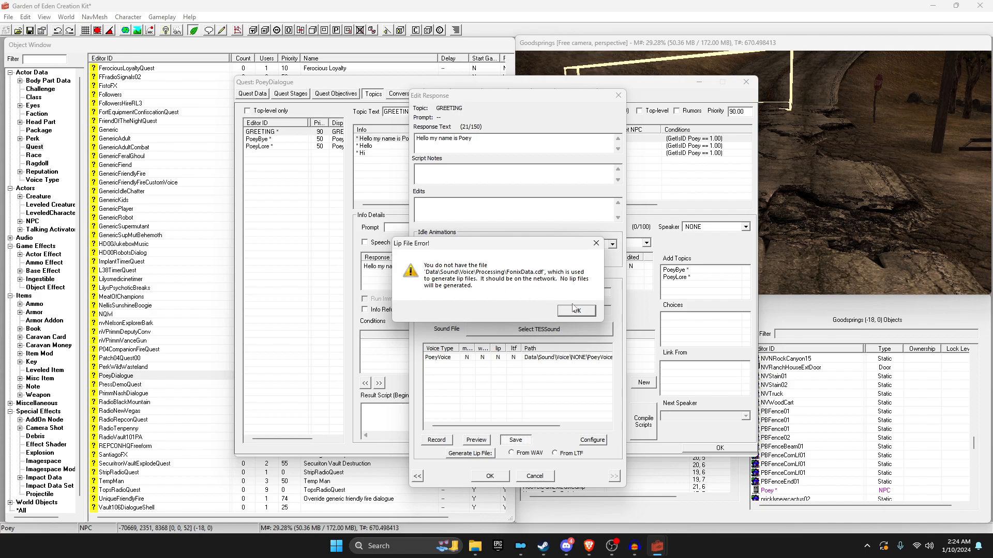
click(575, 310)
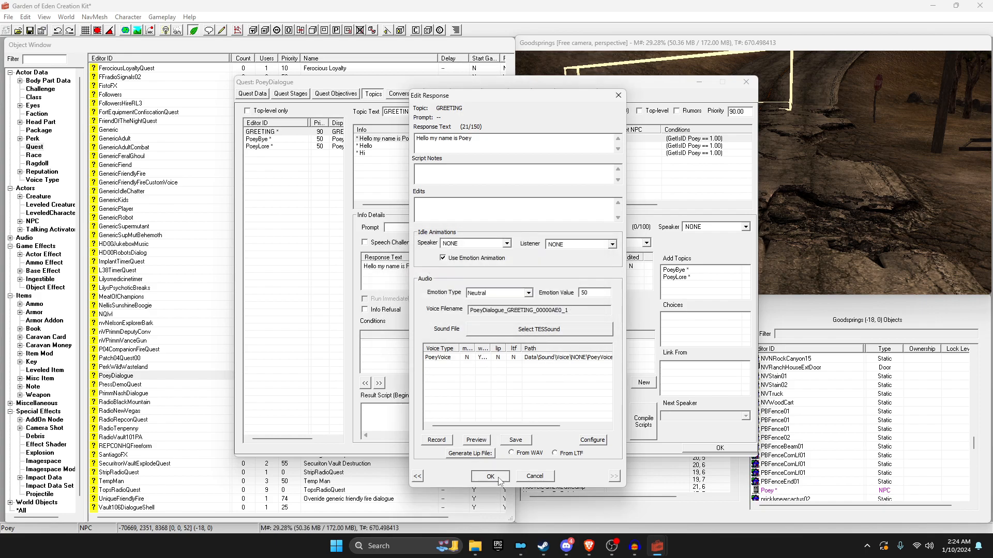
click(490, 475)
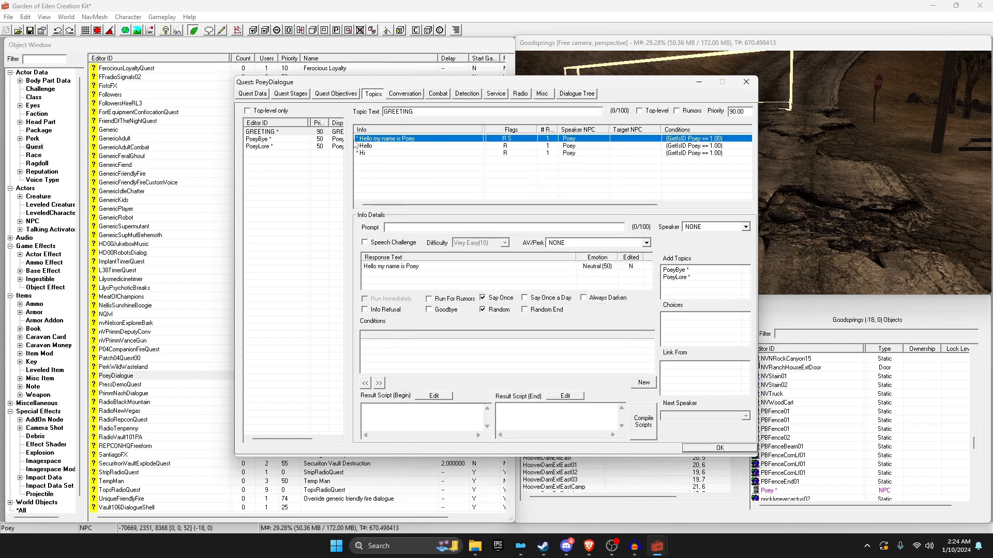
Step: Record and save a voice file for the PoeyLore response 'I came from The Strip.'
click(264, 139)
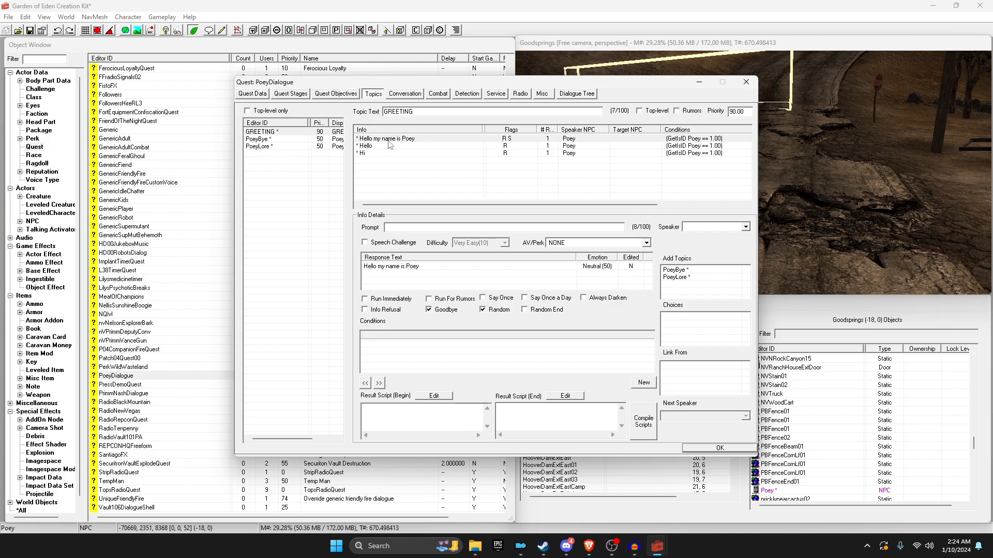
click(263, 148)
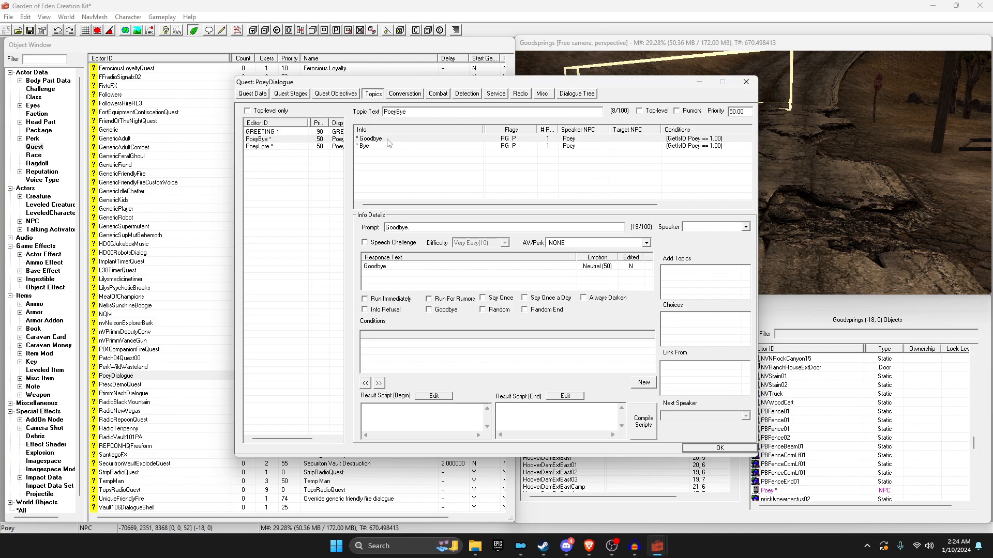
double_click(540, 287)
click(437, 440)
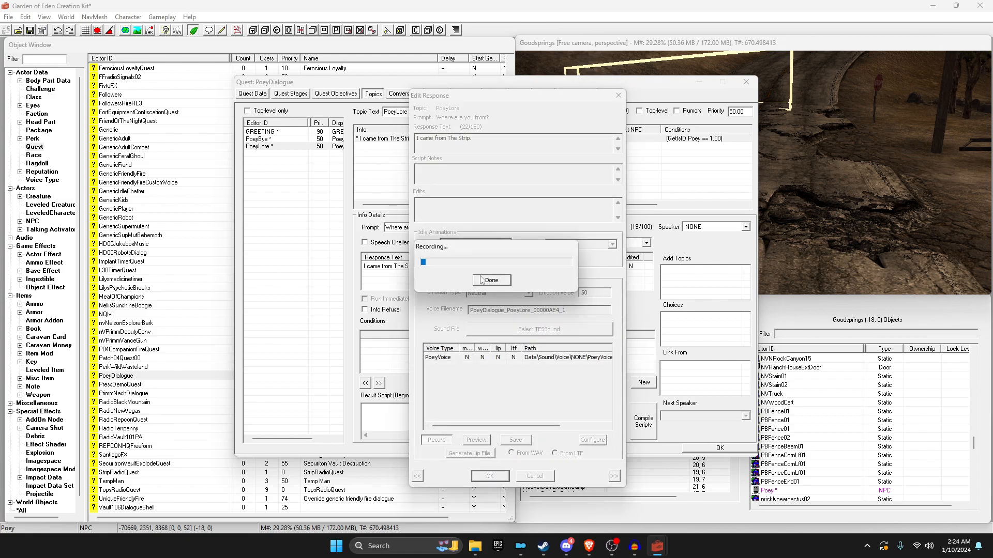
click(491, 280)
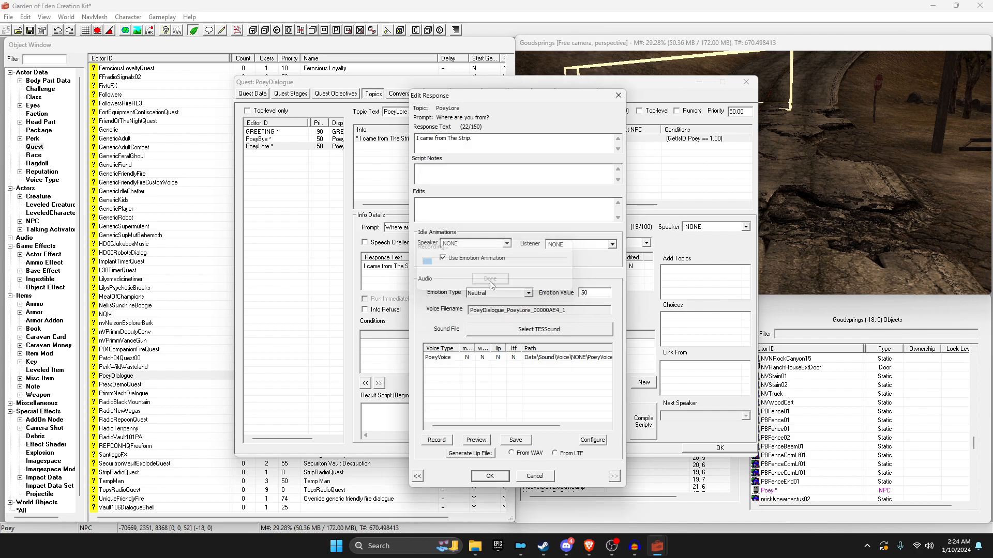
click(512, 440)
click(489, 476)
Step: Record and save a voice file for the PoeyBye Goodbye response
click(267, 139)
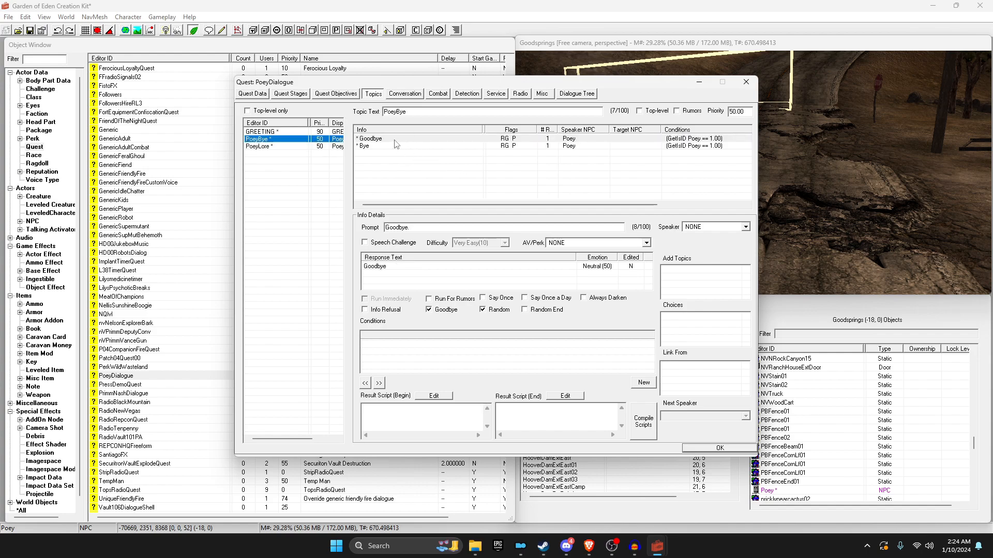
click(394, 140)
double_click(394, 140)
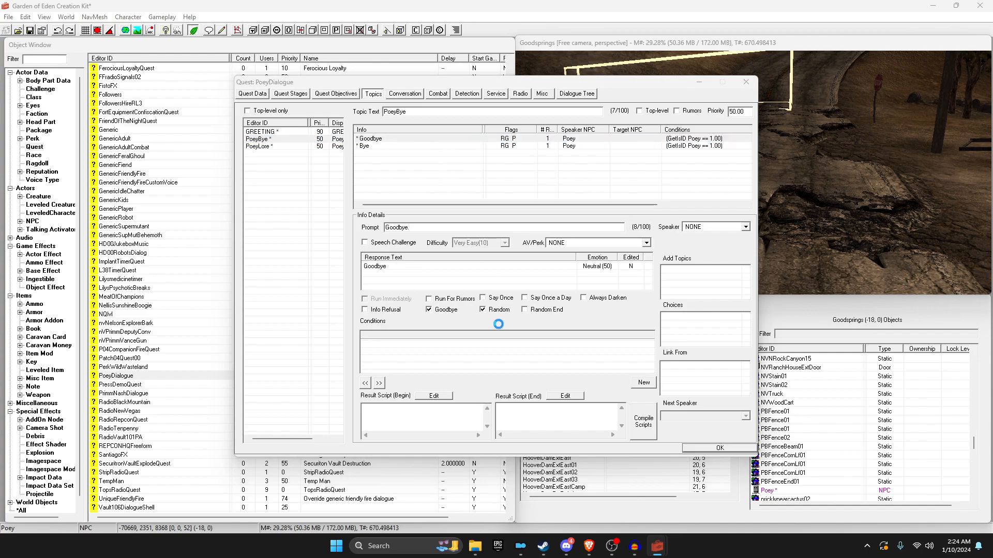
click(444, 440)
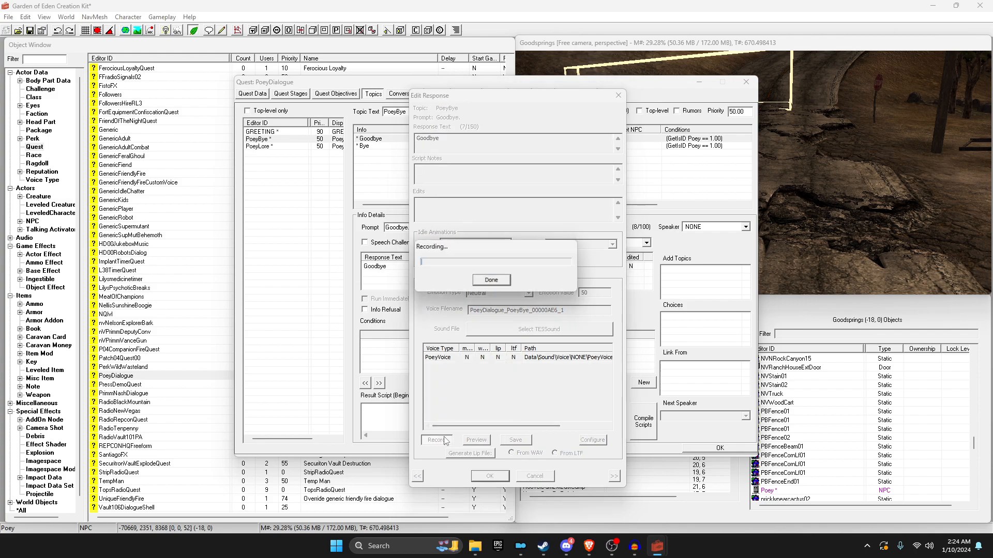
click(491, 280)
click(515, 440)
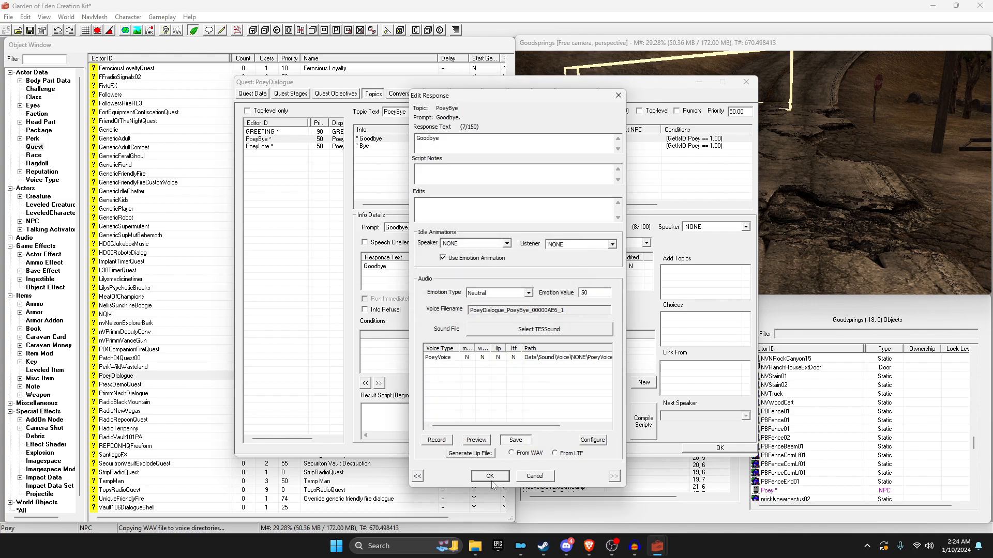
click(490, 477)
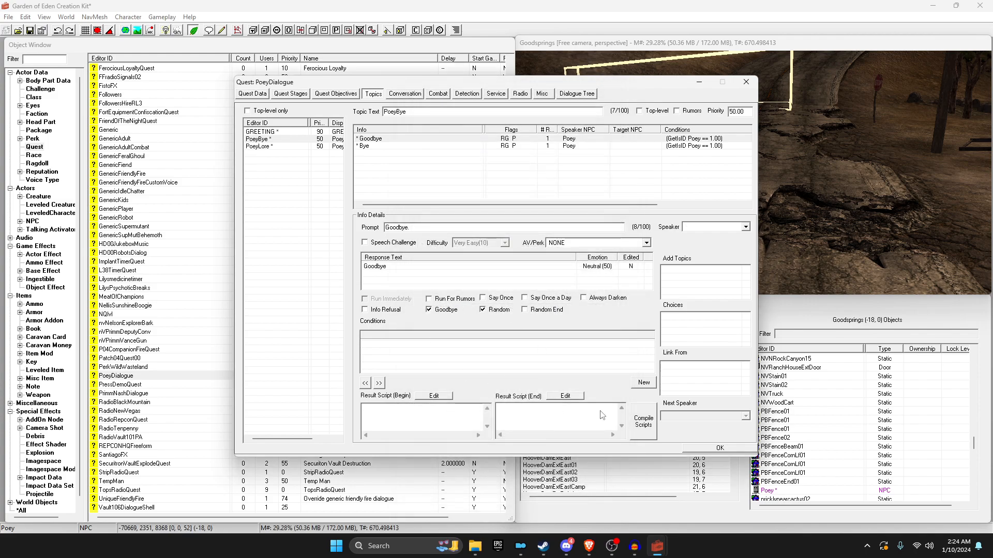
Step: Close the PoeyDialogue quest and save the plugin as Poey.esp
click(719, 447)
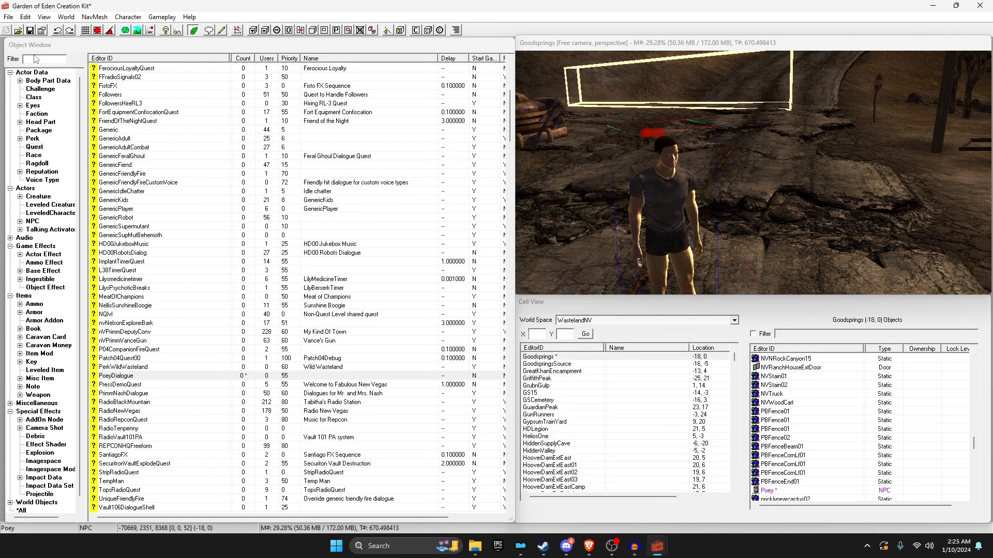
click(33, 30)
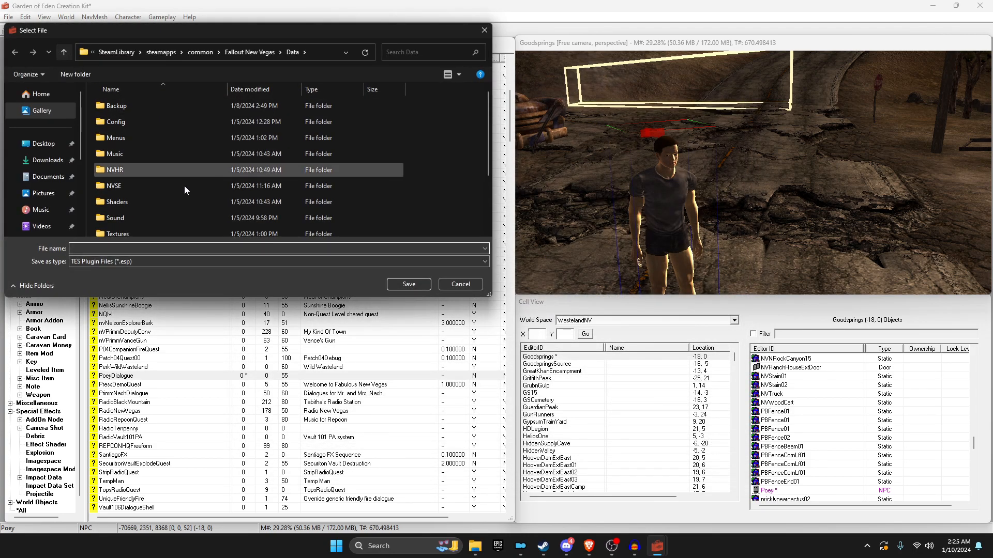
text(Poey)
key(Return)
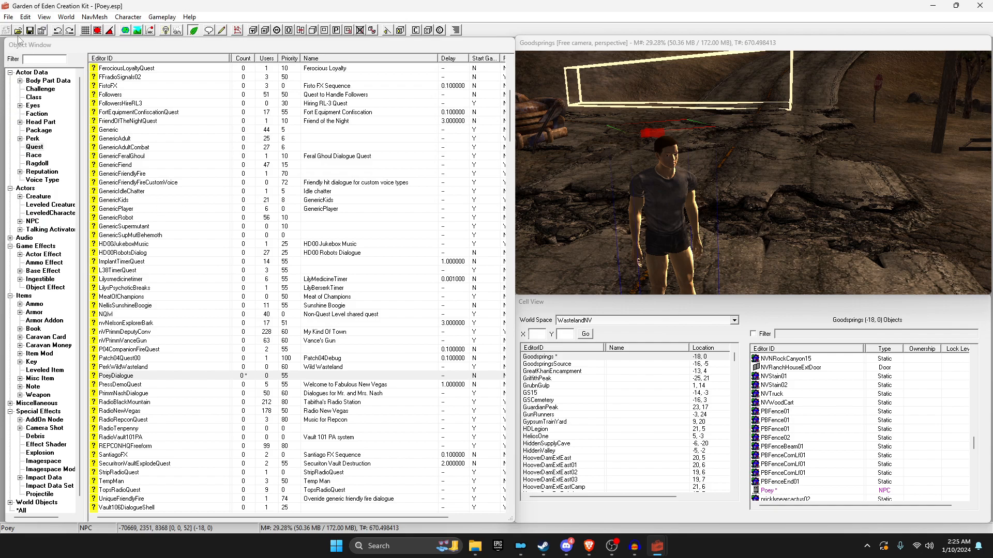
click(475, 546)
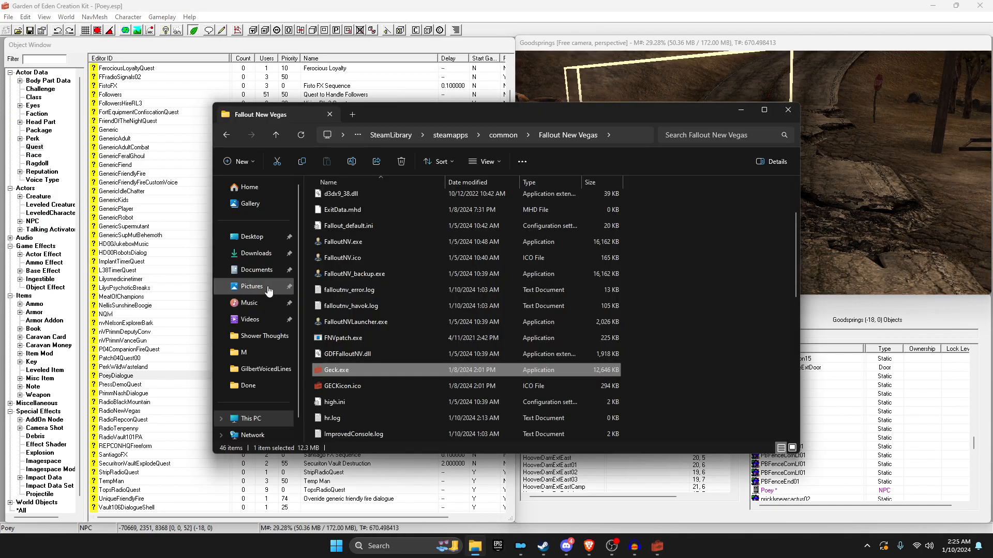
Step: Open Fallout: New Vegas's local install folder from the Steam library
scroll(394, 292, up, 2)
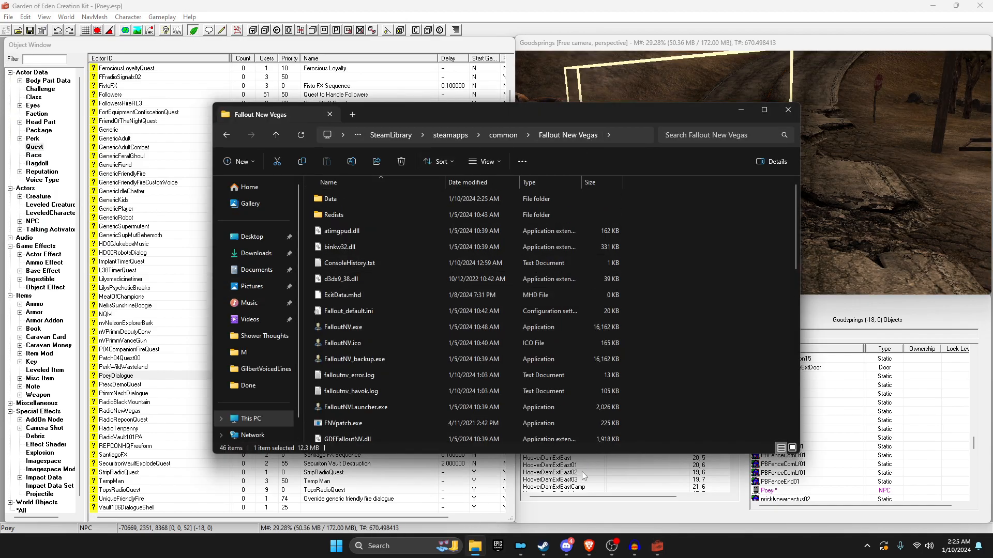
click(543, 546)
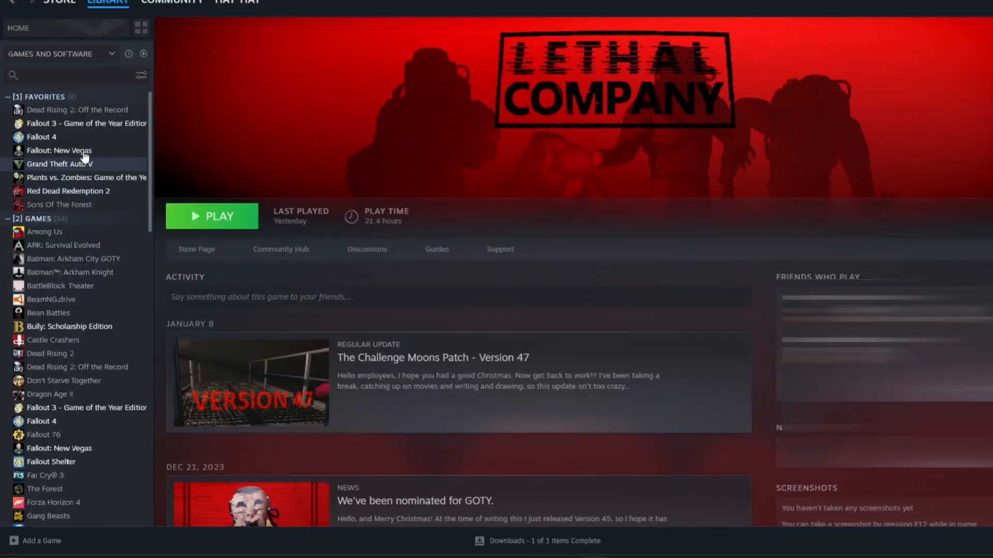
right_click(51, 155)
mouse_move(75, 238)
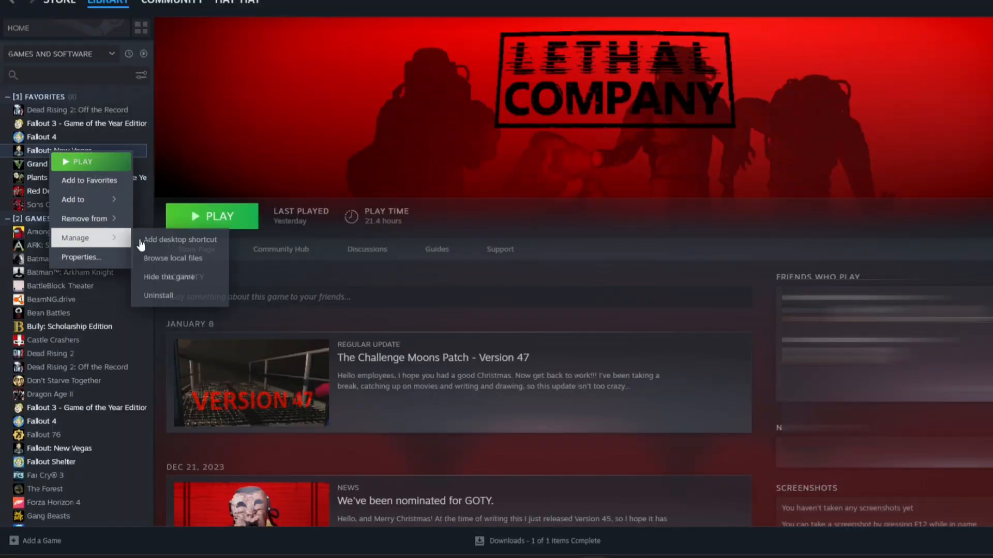
click(173, 258)
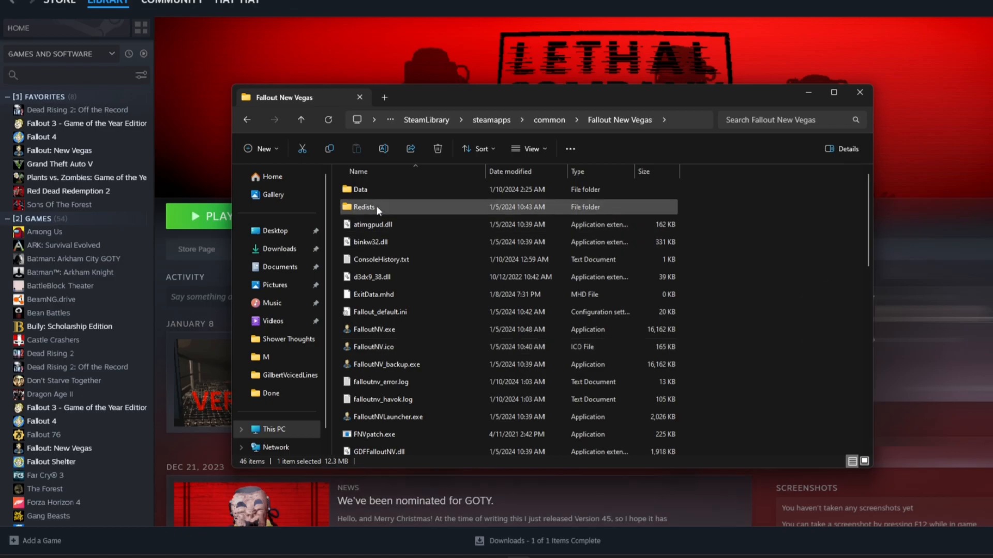
Step: Browse Data > Sound > Voice > NONE, return to Voice, and switch back to GECK
double_click(377, 188)
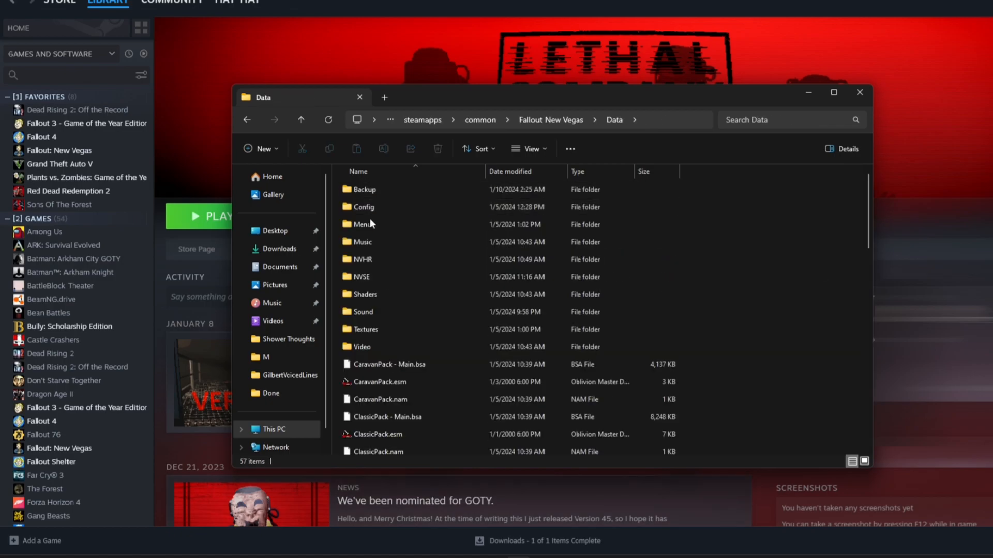
double_click(372, 312)
double_click(384, 209)
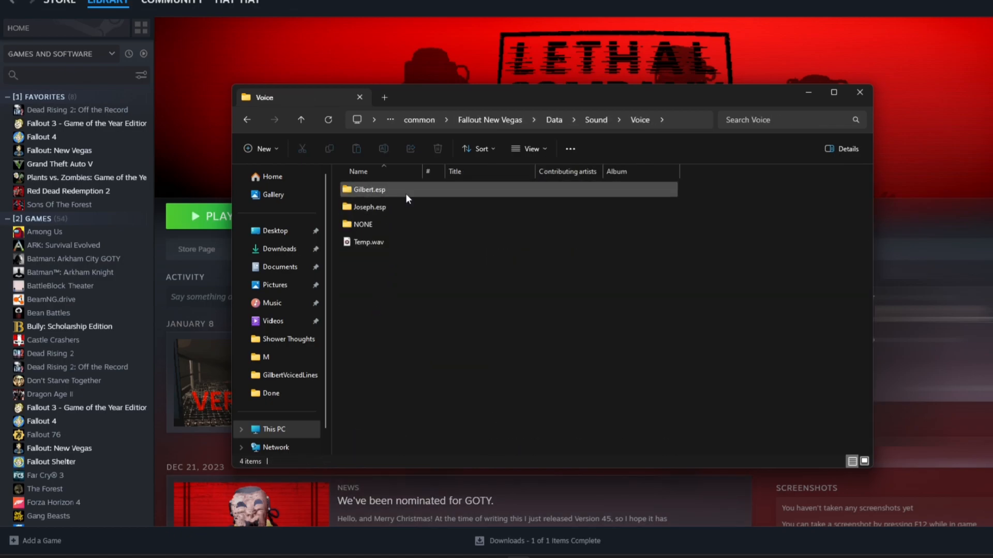
double_click(366, 226)
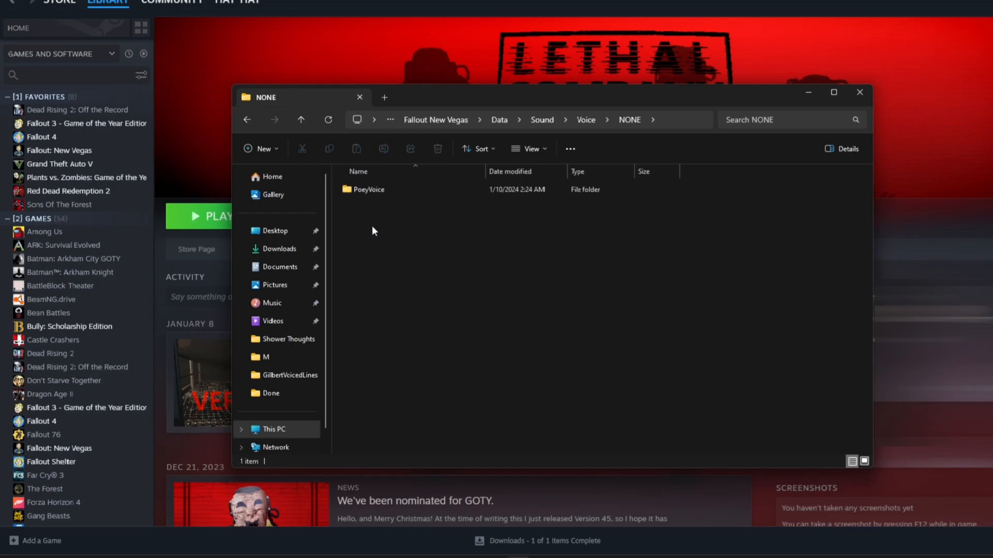
click(247, 122)
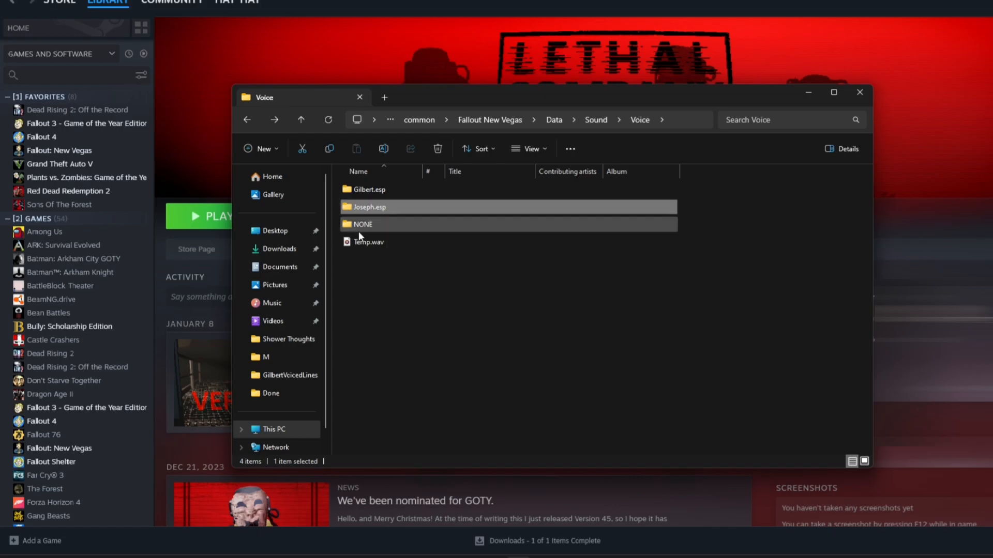
click(368, 207)
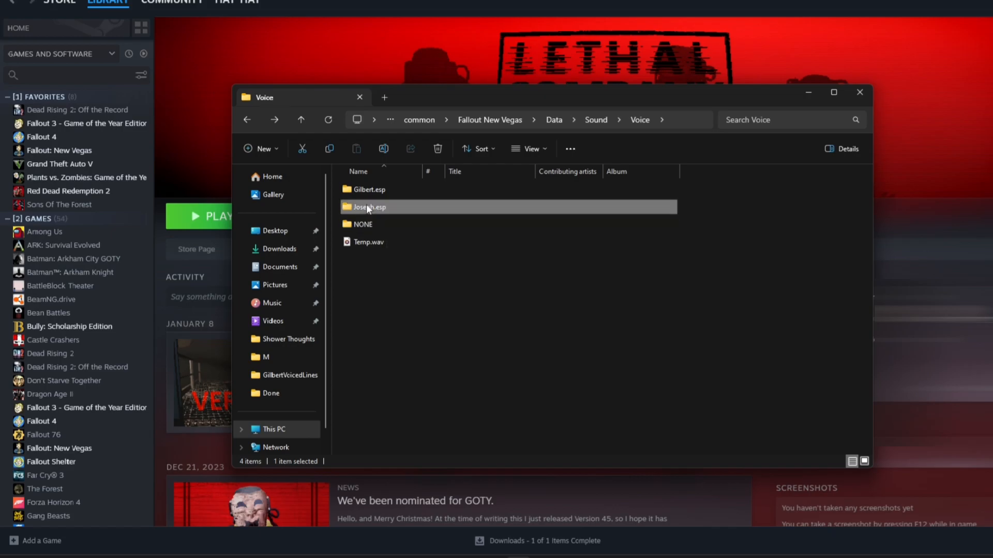
mouse_move(719, 556)
click(760, 509)
Step: Reopen the PoeyDialogue quest and finish recording the Hello greeting voice line
click(373, 241)
key(p)
key(o)
double_click(172, 385)
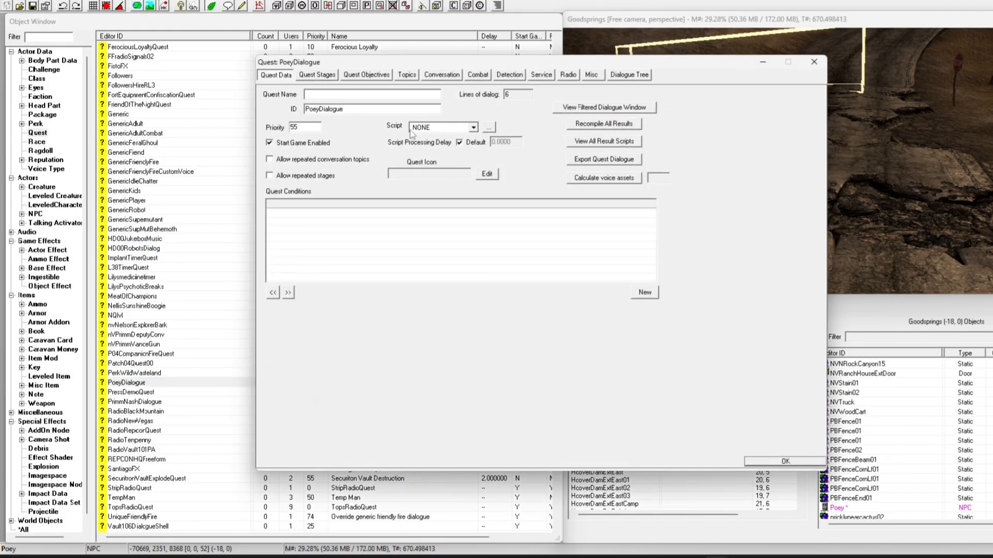
click(406, 76)
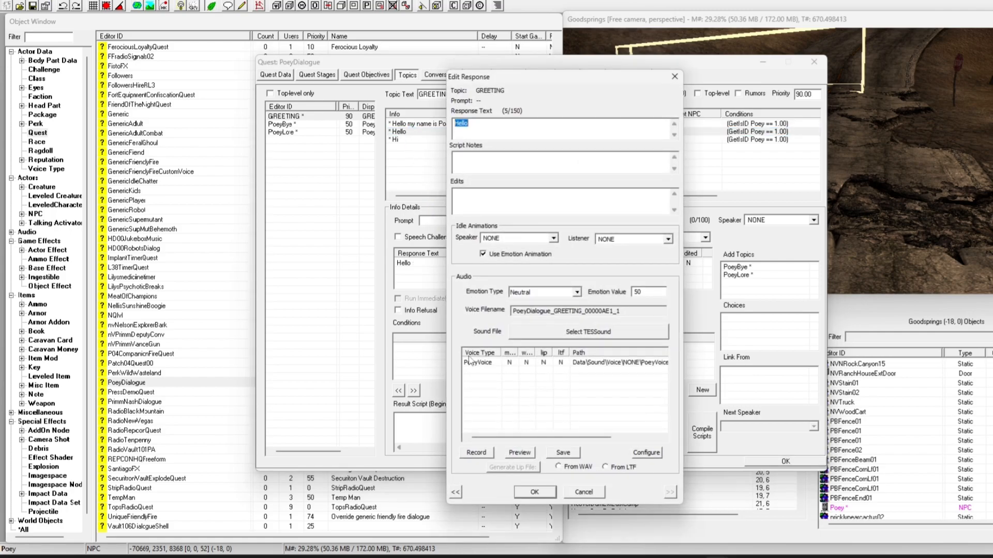
click(477, 452)
click(536, 279)
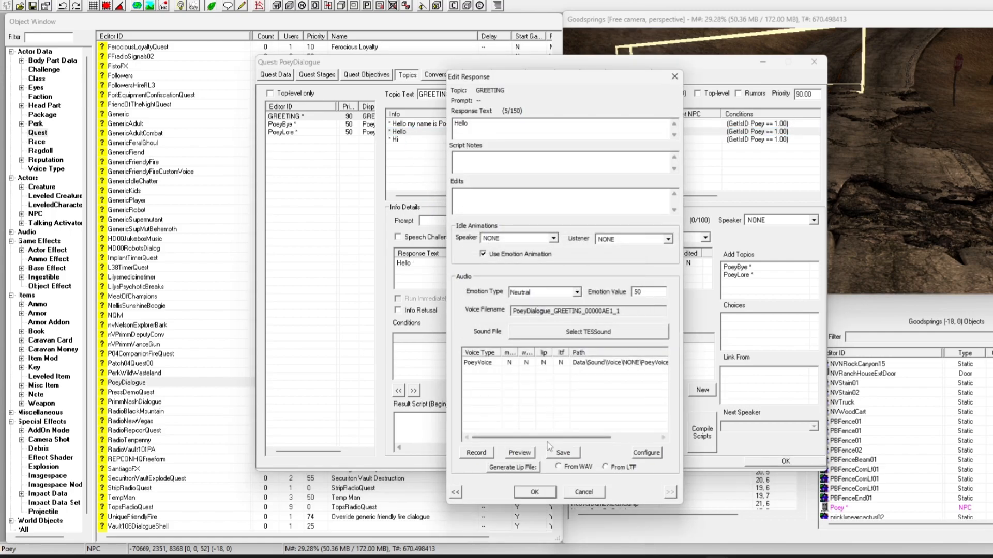
click(548, 493)
Step: In Voice > NONE > PoeyVoice, play the first PoeyDialogue recording and delete it
click(567, 557)
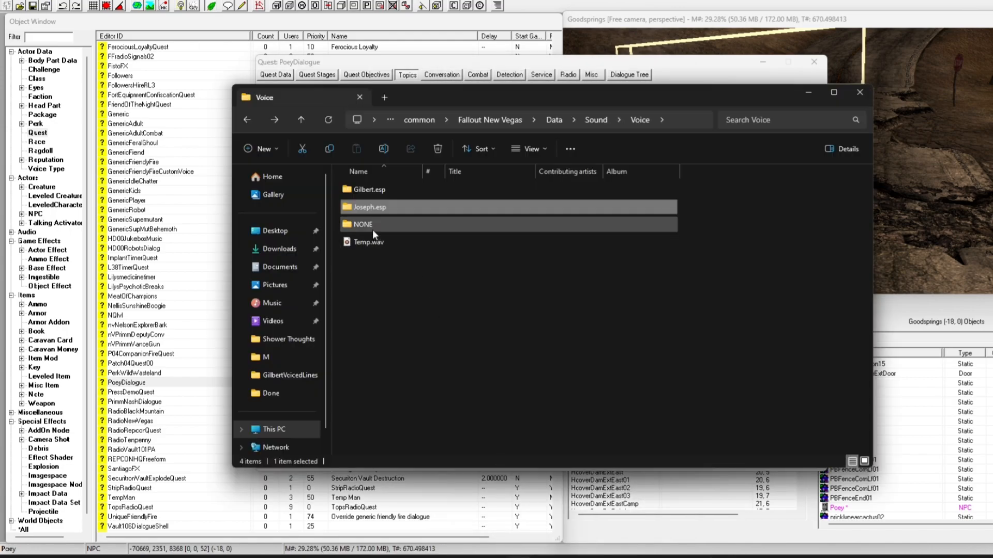
click(367, 228)
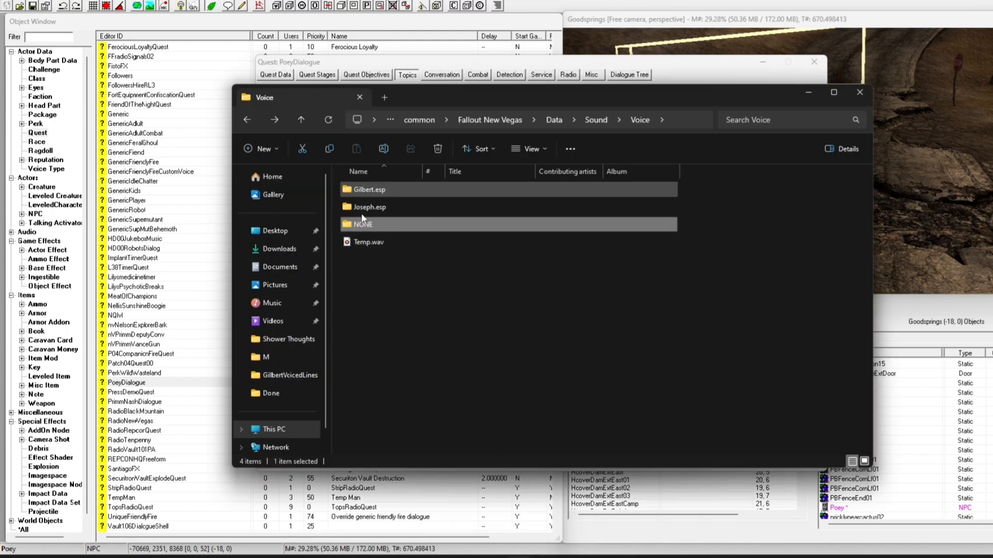
double_click(373, 227)
double_click(377, 195)
drag(383, 297, 428, 194)
click(429, 194)
double_click(428, 195)
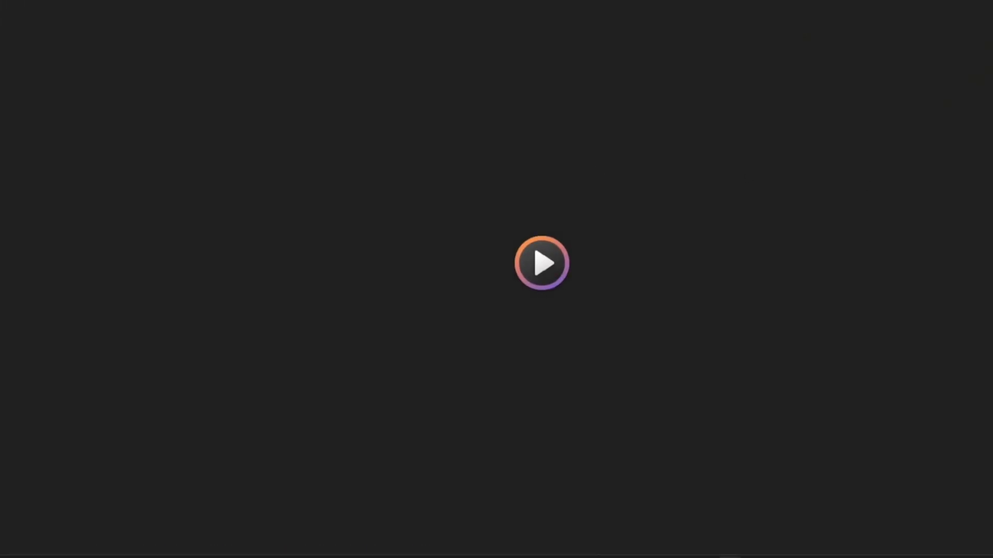
key(alt+F4)
key(Delete)
Step: Close the Voice folder window and the PoeyDialogue quest window
drag(384, 251, 683, 124)
click(858, 94)
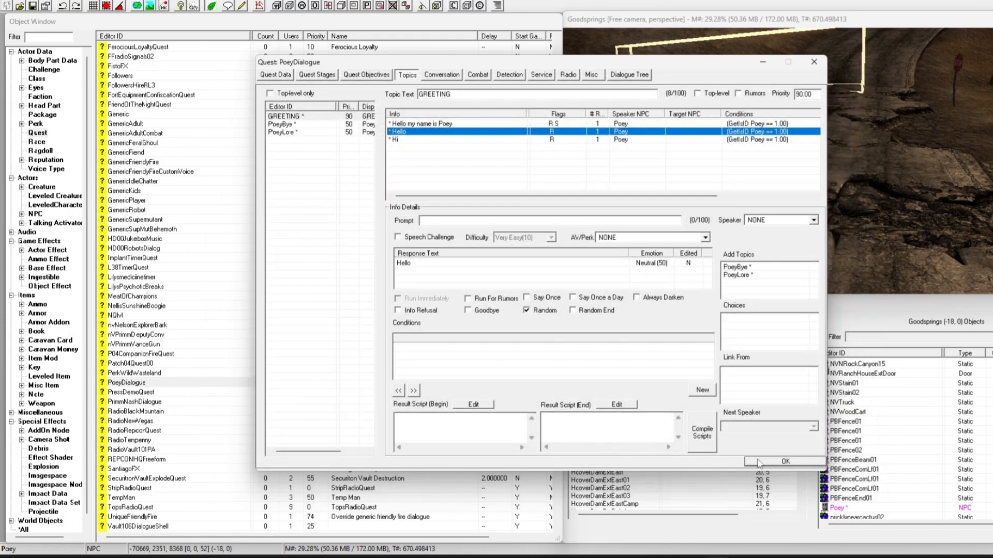
click(784, 461)
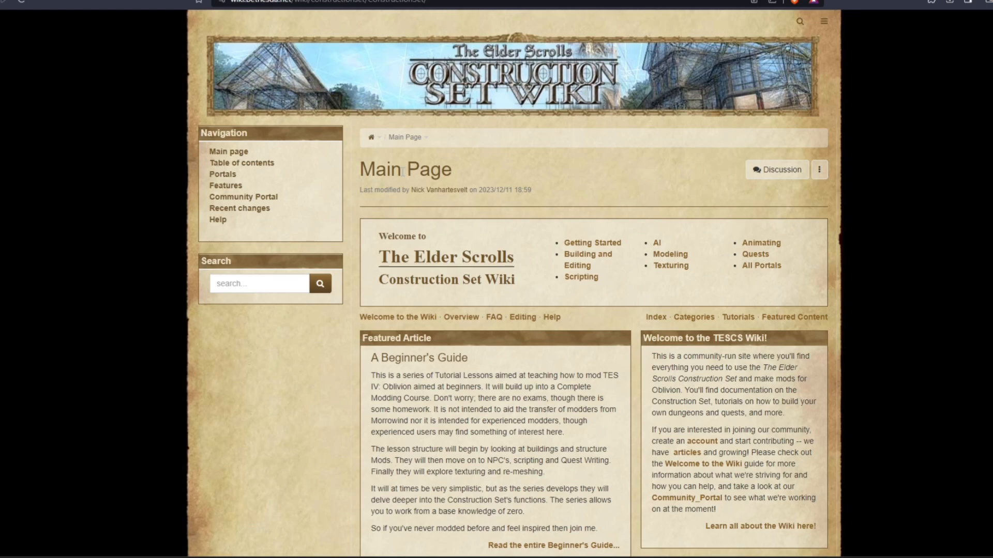
Step: Scroll the wiki main page and open The Elder Scrolls Construction Set page
scroll(407, 165, down, 6)
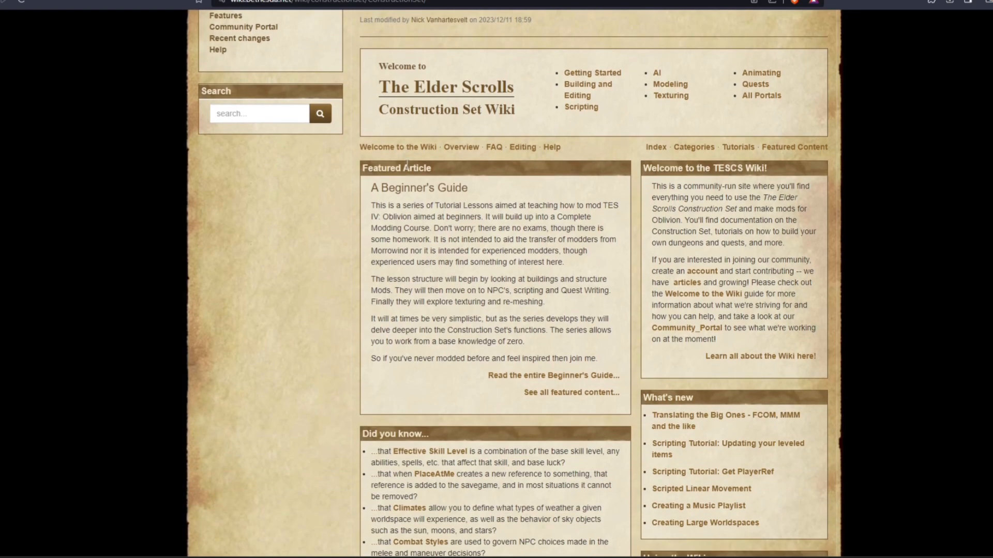
scroll(407, 166, up, 3)
scroll(406, 166, down, 7)
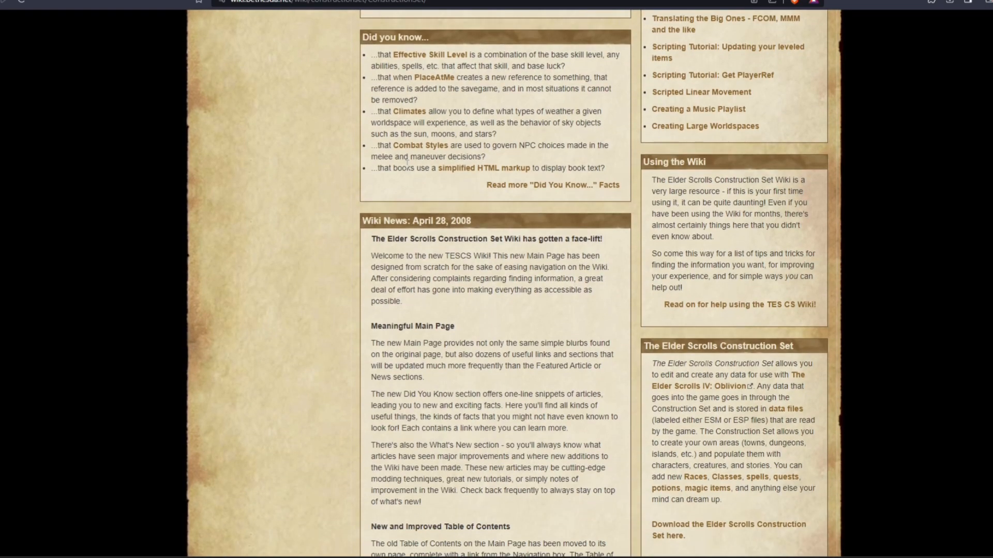
scroll(420, 168, down, 3)
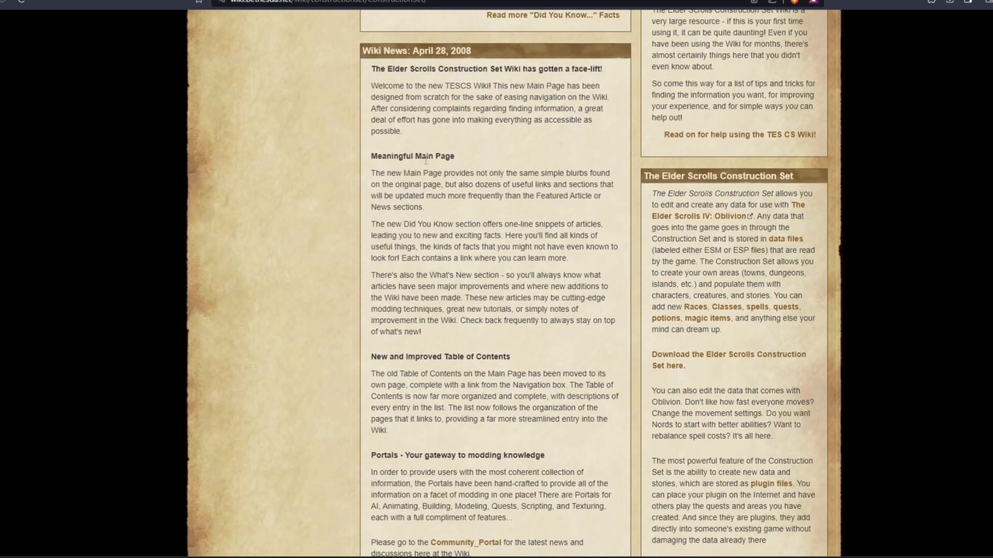
click(709, 361)
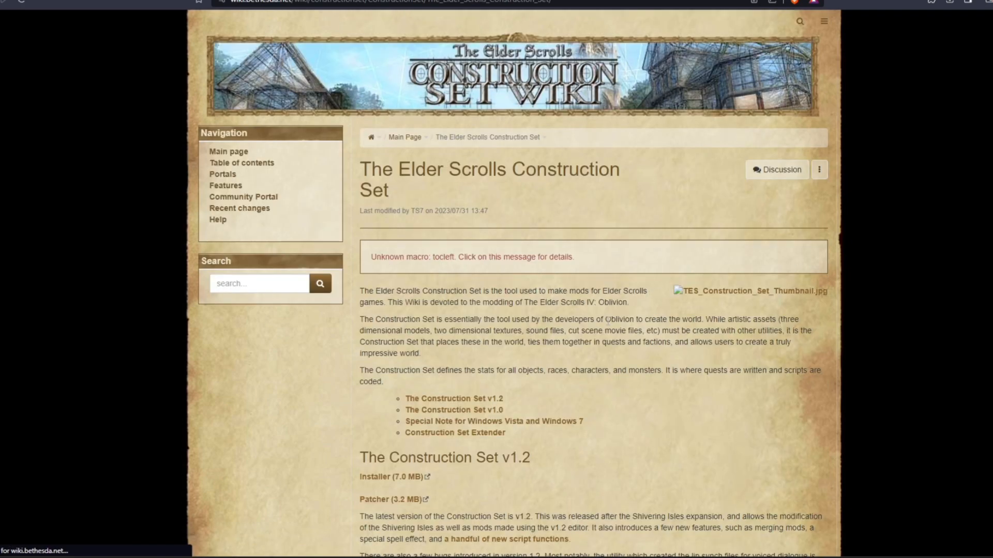
Step: Jump to the Construction Set v1.0 section and highlight its heading and installer link
scroll(608, 319, down, 2)
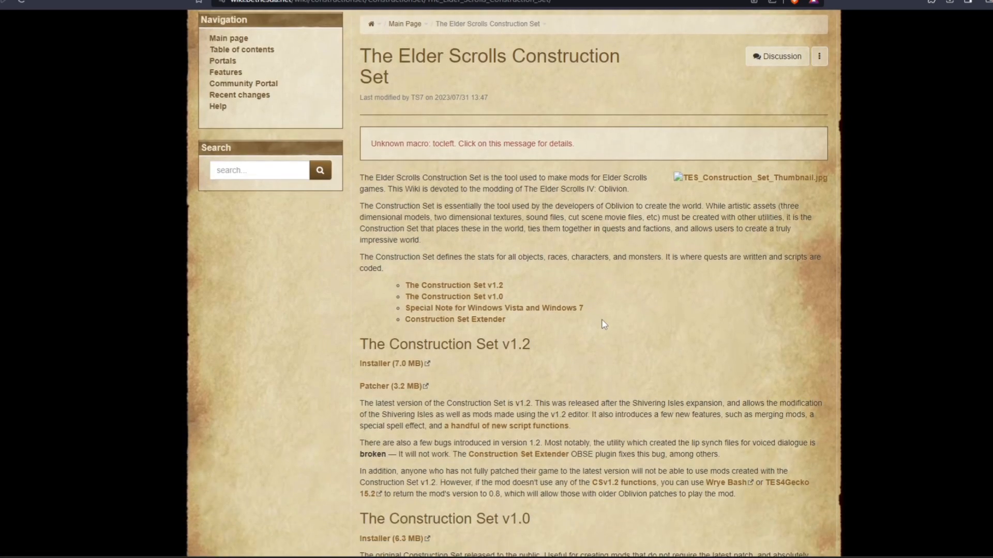
click(499, 300)
drag(361, 288, 642, 318)
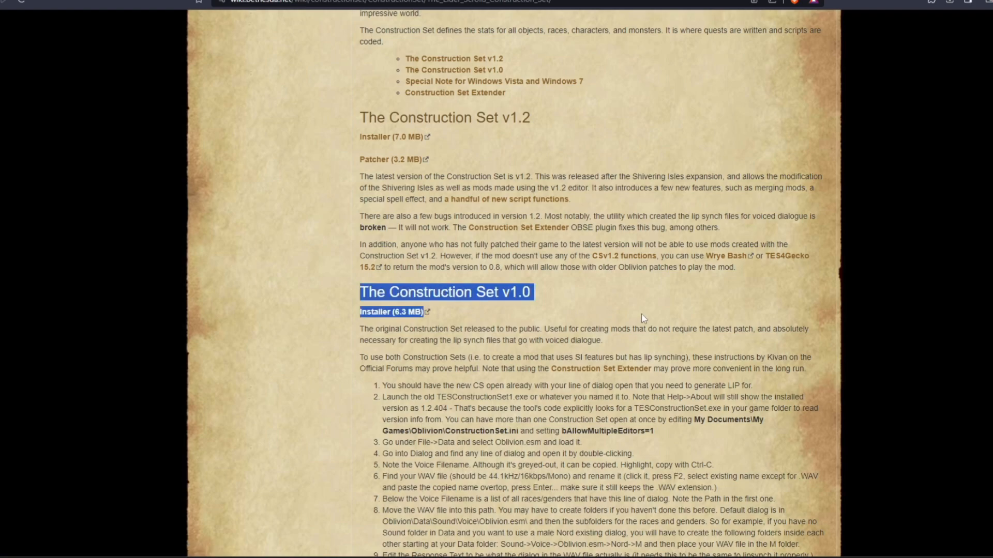
drag(474, 312, 298, 278)
click(349, 290)
scroll(371, 281, up, 5)
scroll(399, 252, down, 6)
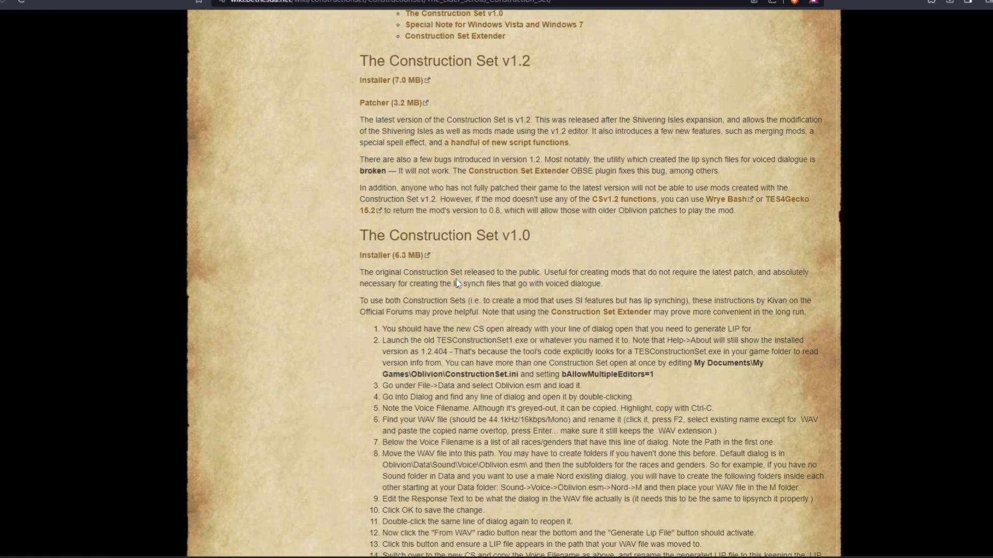
Step: Download the Construction Set v1.0 installer (6.3 MB) and check the recent downloads list
click(424, 255)
key(Return)
click(950, 3)
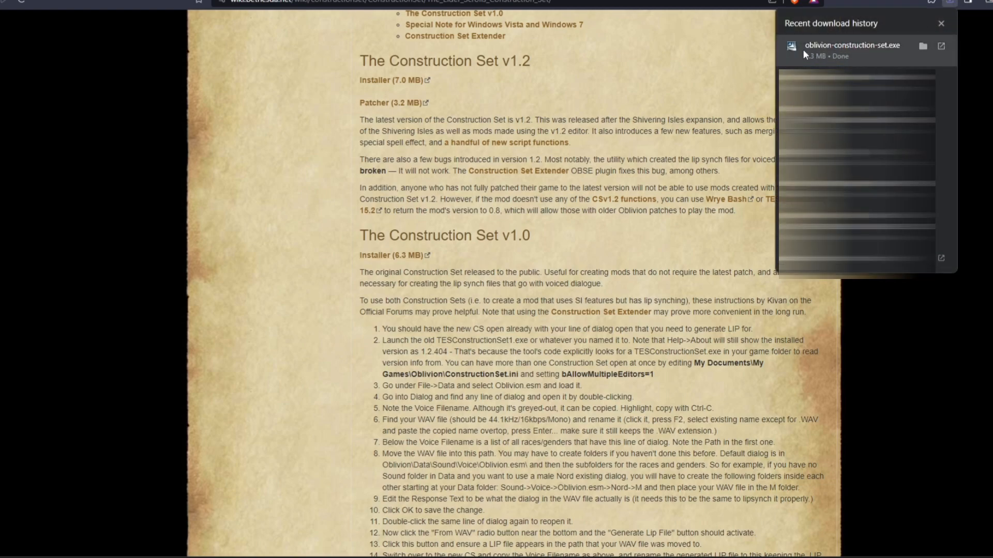
click(941, 23)
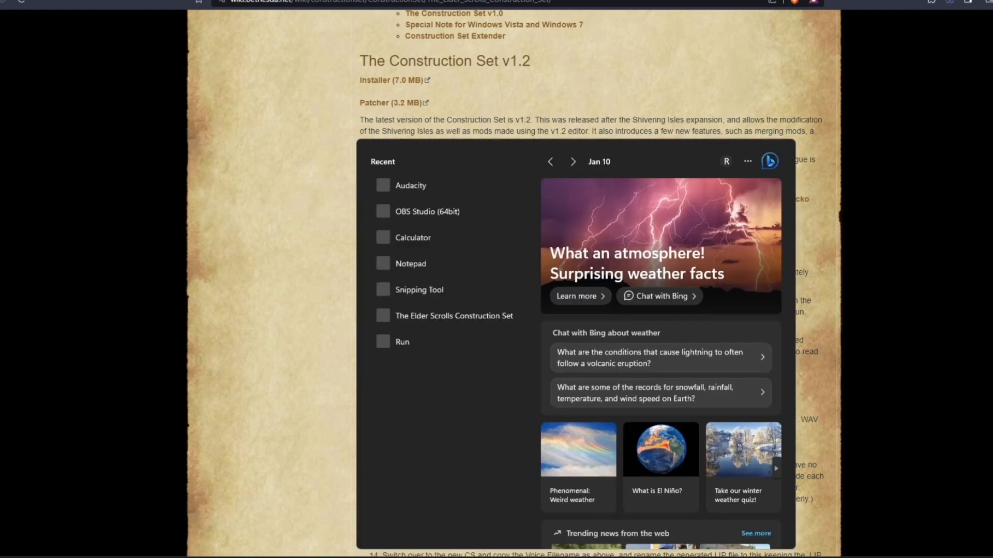
Step: Search 'the' in the Start menu, then switch to the Nexus Mods LIP Template page
text(the)
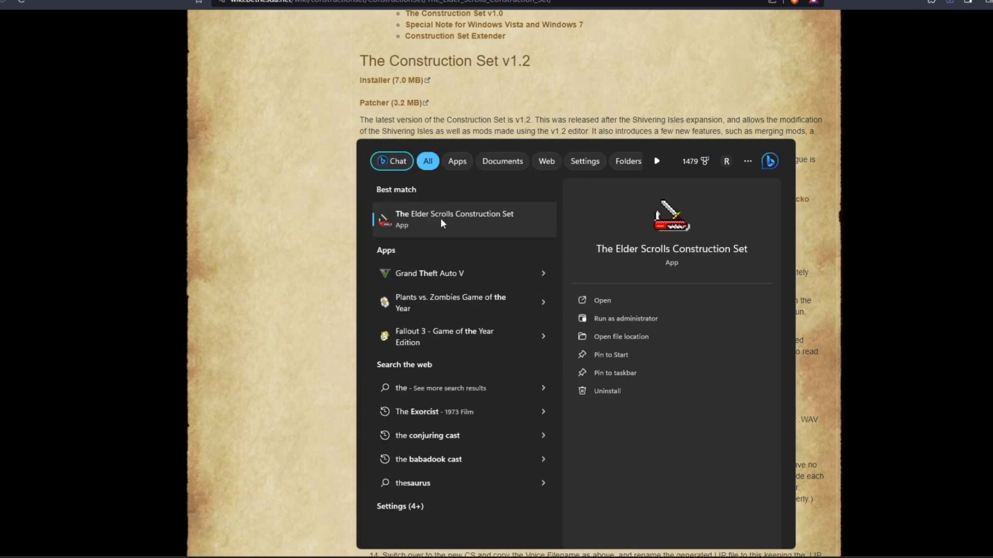
click(266, 211)
click(236, 0)
drag(155, 82, 270, 80)
click(271, 79)
Step: Manually download Lip Template-13742.7z from the LIP Template mod page, then open File Explorer
drag(141, 63, 309, 76)
click(309, 76)
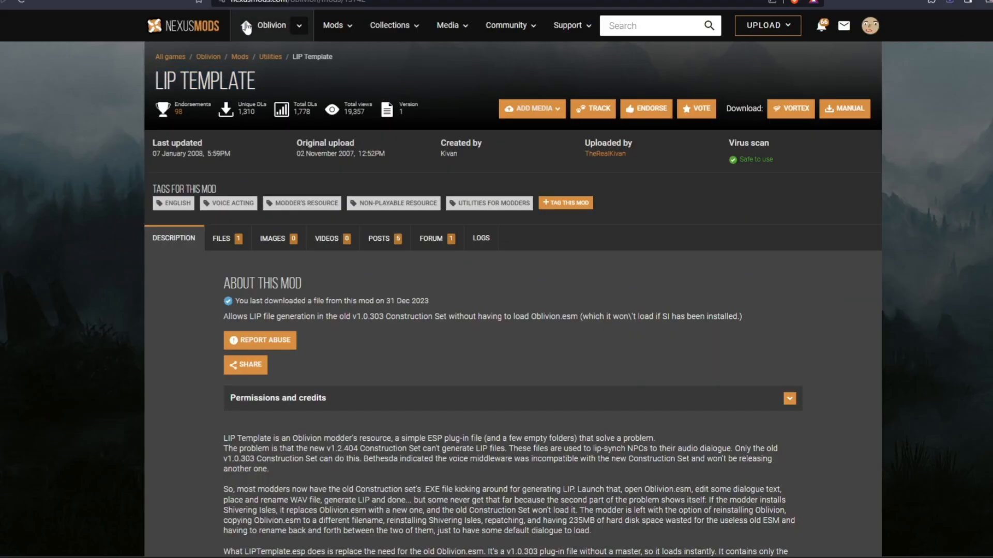
click(829, 107)
scroll(564, 347, down, 3)
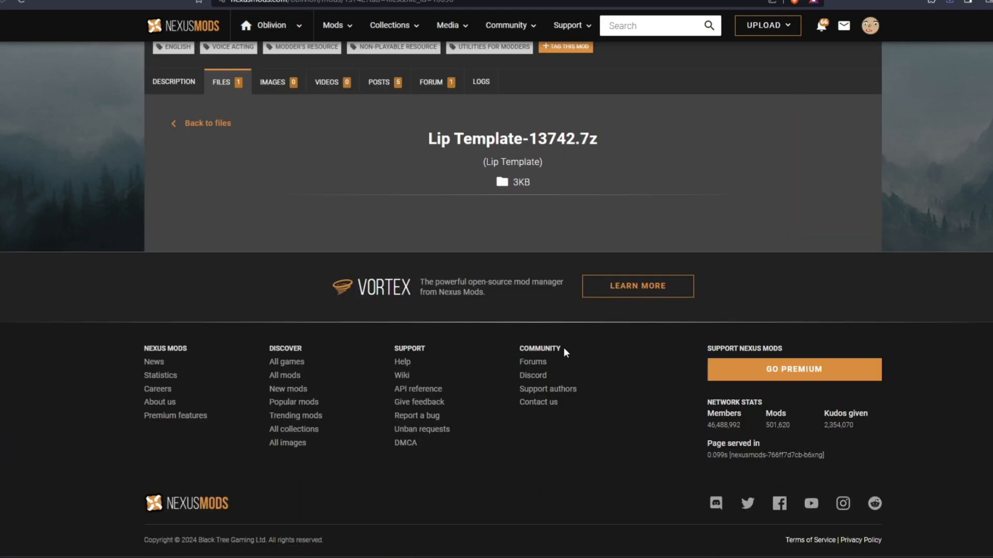
click(422, 258)
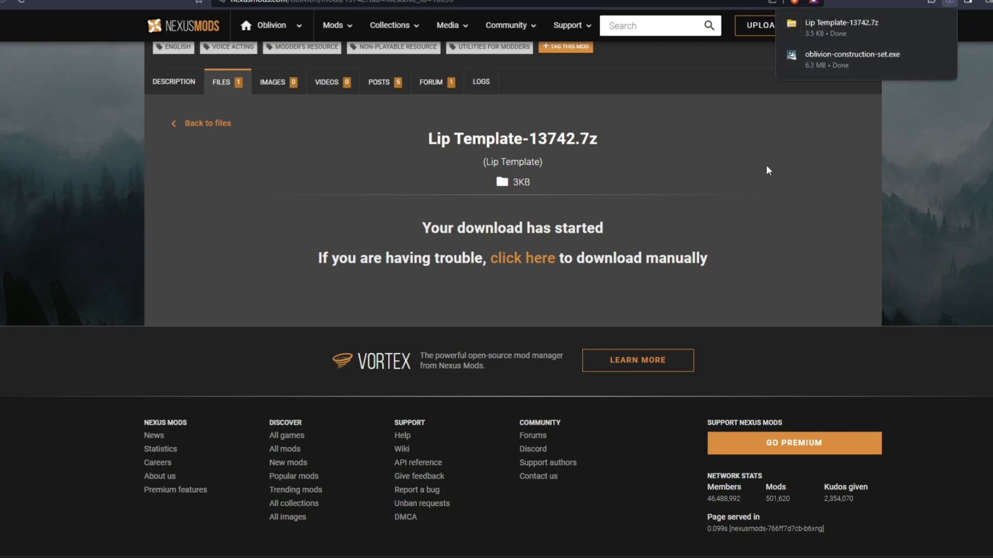
key(ctrl+Tab)
click(300, 0)
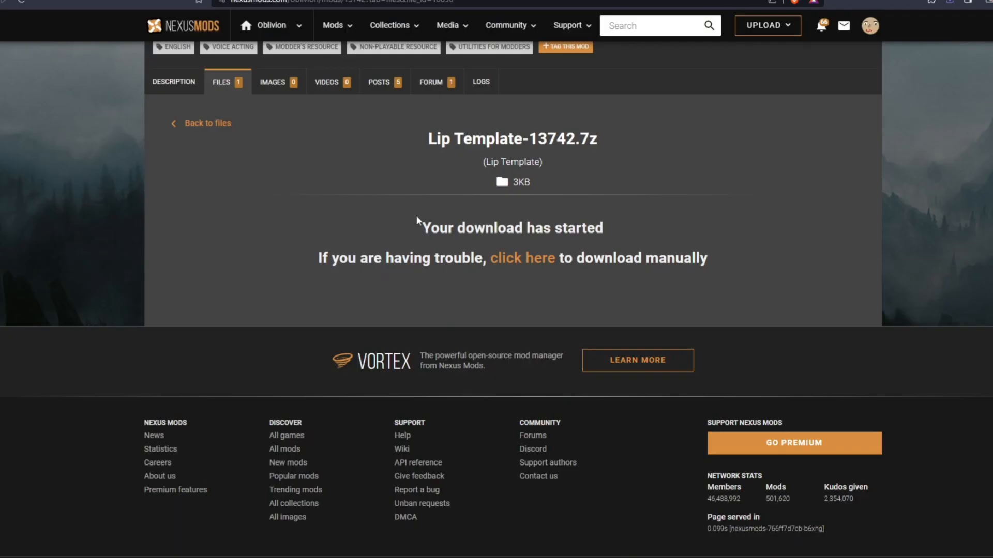
key(super+e)
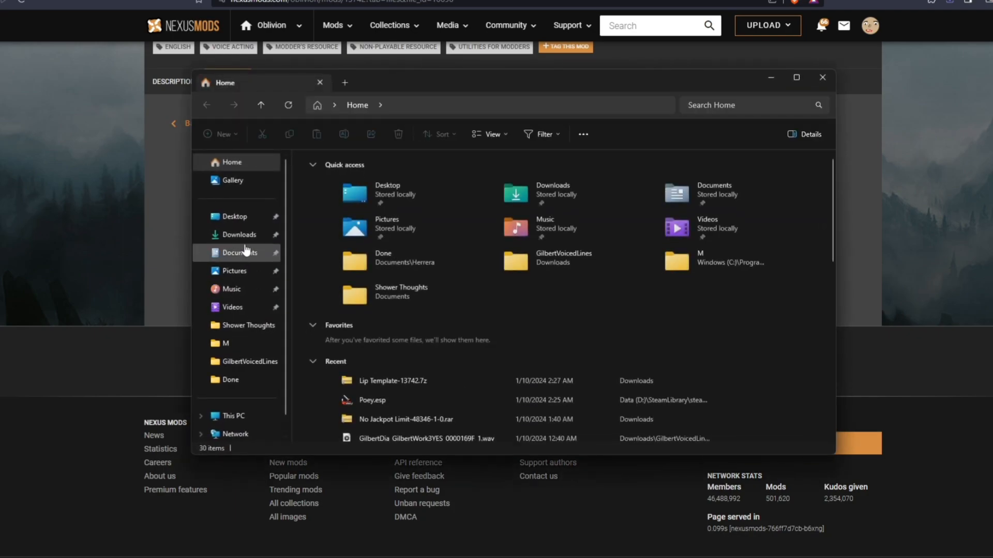
Step: Copy the Sound folder and LIPTemplate.esp out of the downloaded Lip Template-13742.7z archive
click(239, 234)
double_click(343, 209)
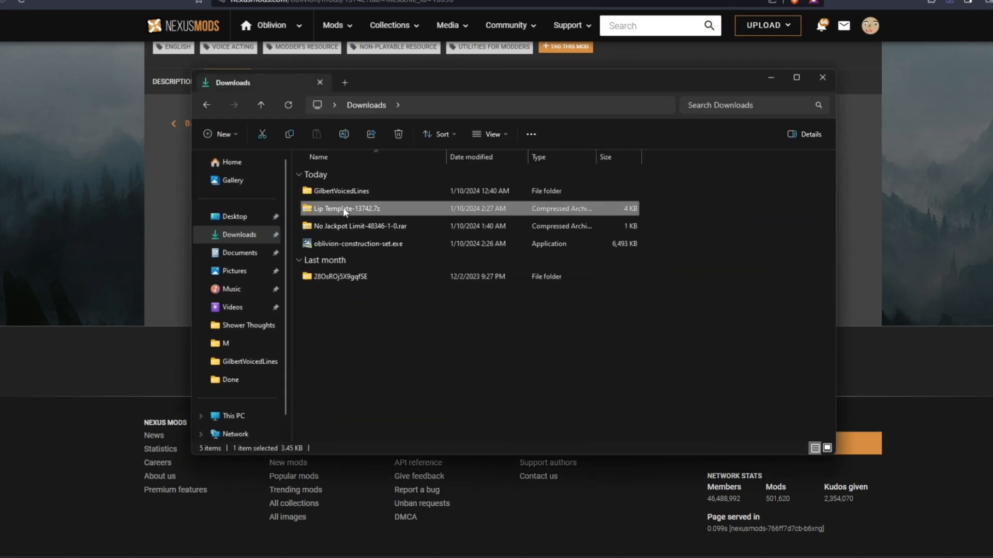
drag(380, 247, 365, 233)
click(328, 176)
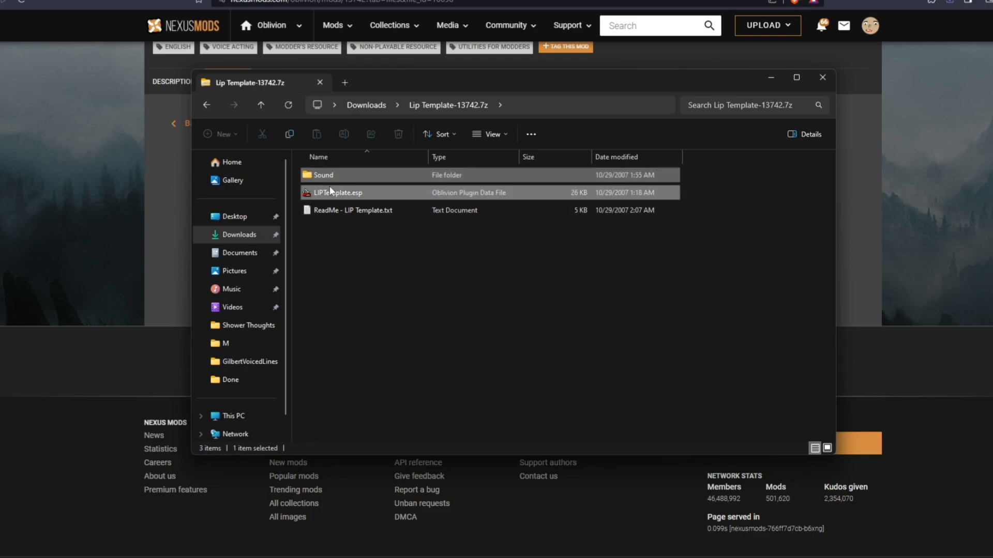
right_click(330, 190)
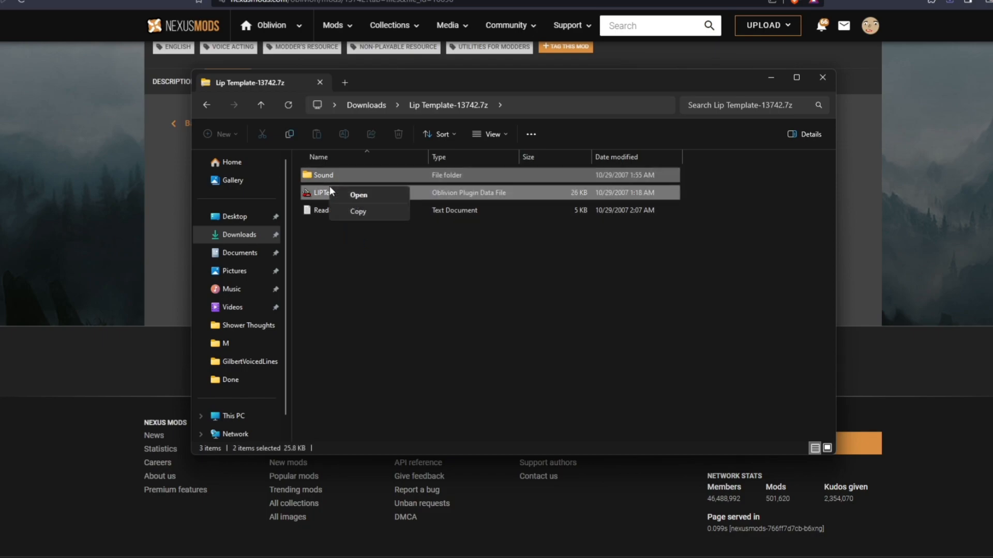
click(352, 211)
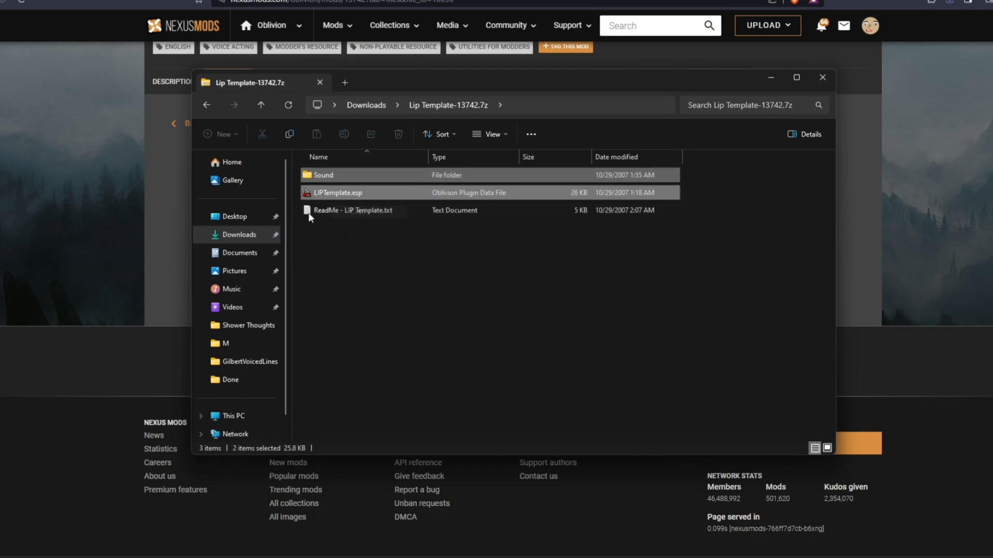
Step: Paste the files into C:\Program Files (x86)\Bethesda Softworks\Oblivion
click(263, 420)
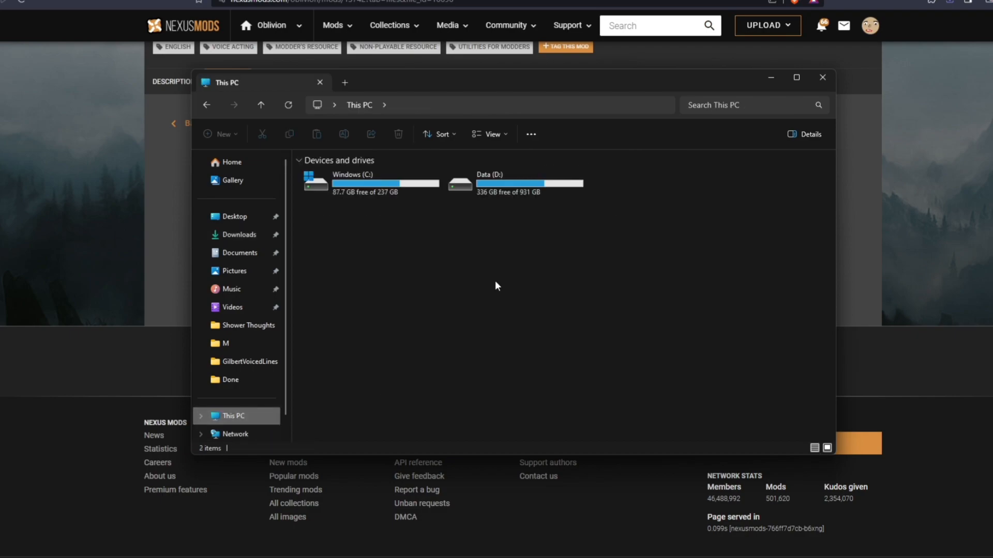
double_click(385, 187)
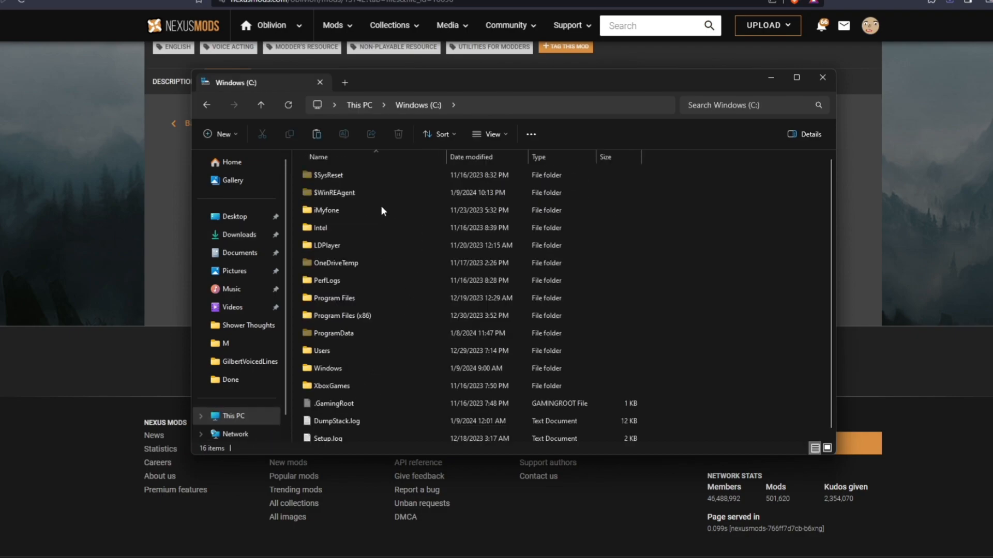
double_click(371, 298)
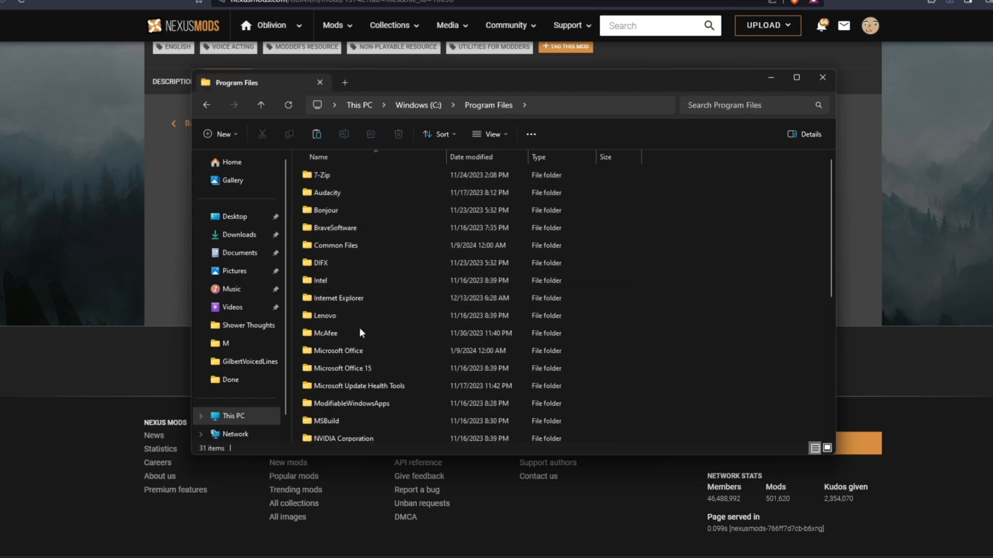
click(206, 105)
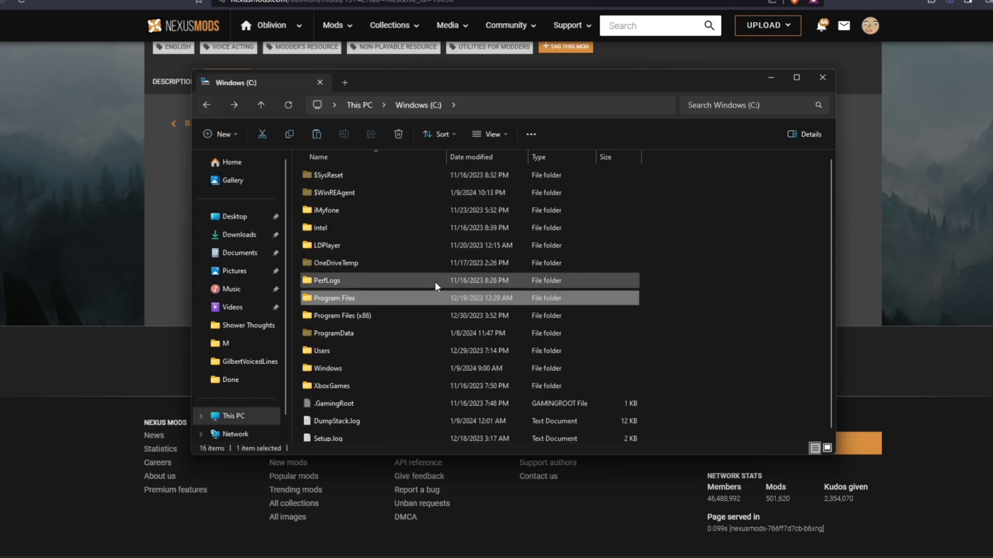
double_click(376, 314)
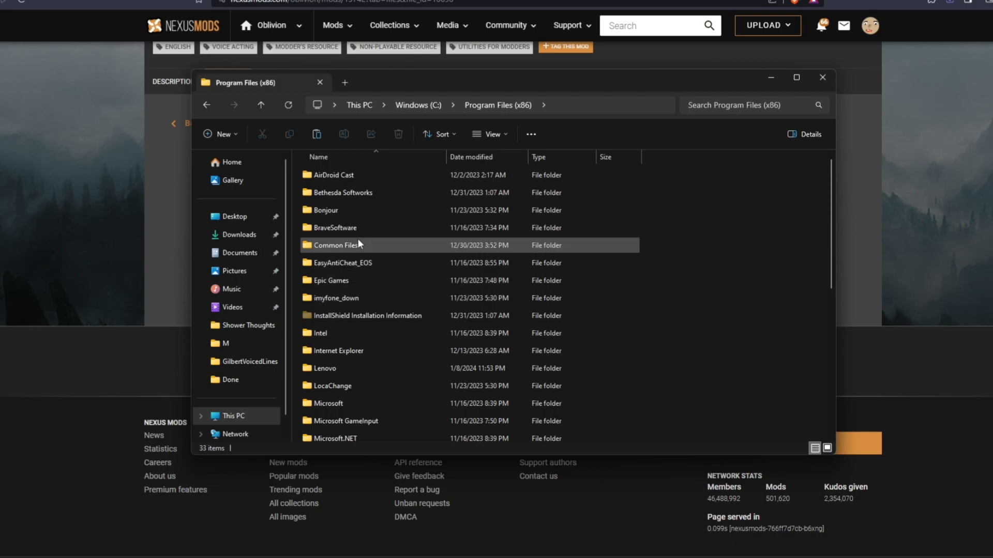
double_click(353, 190)
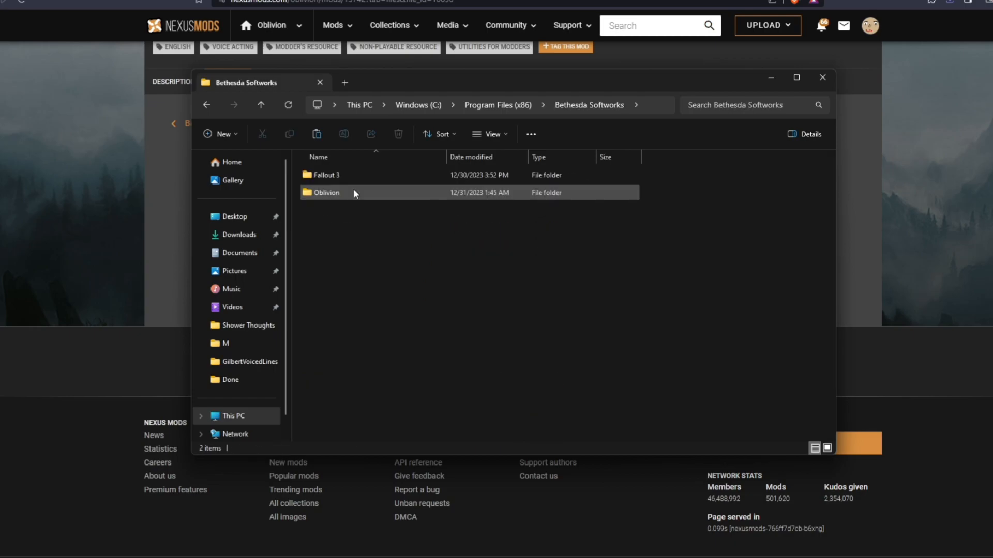
double_click(350, 192)
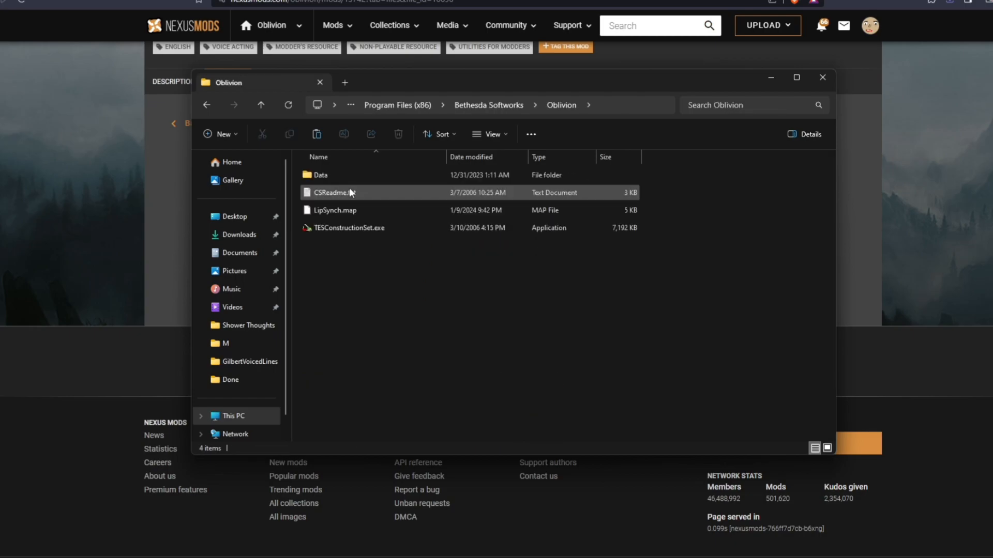
right_click(348, 273)
click(391, 351)
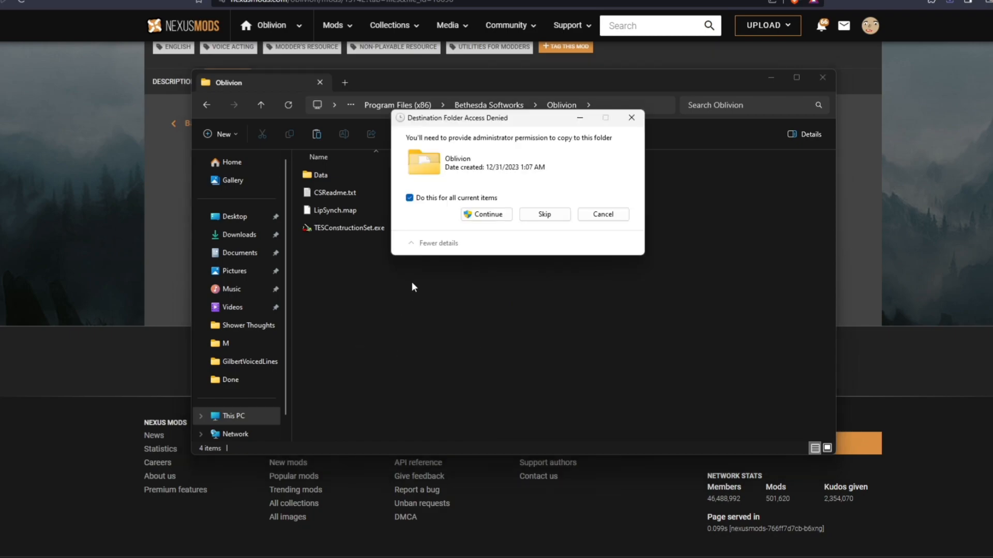
Step: Cancel that paste and instead paste into Oblivion's Data folder, replacing existing files with admin permission
click(603, 214)
click(312, 193)
double_click(317, 176)
right_click(331, 271)
click(356, 348)
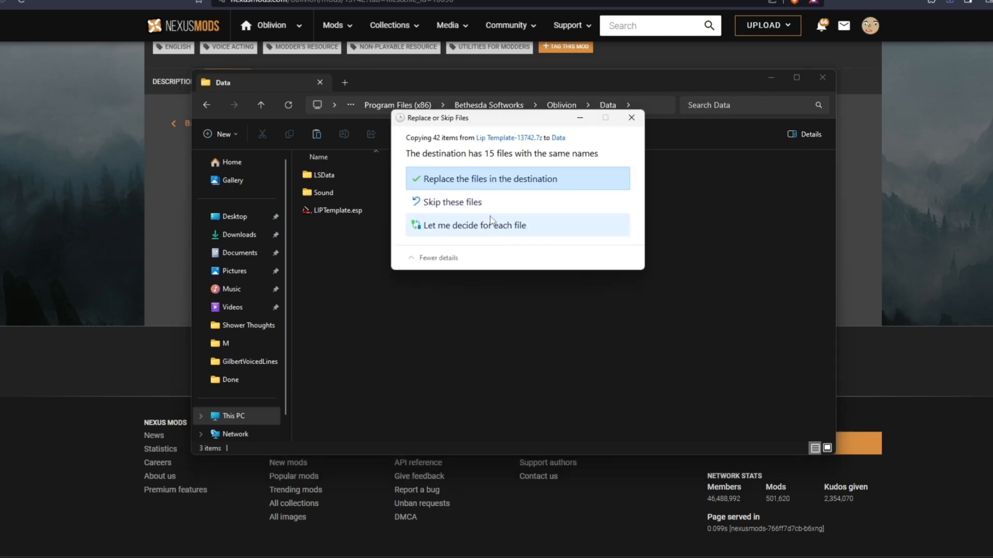
click(439, 179)
click(486, 214)
click(389, 250)
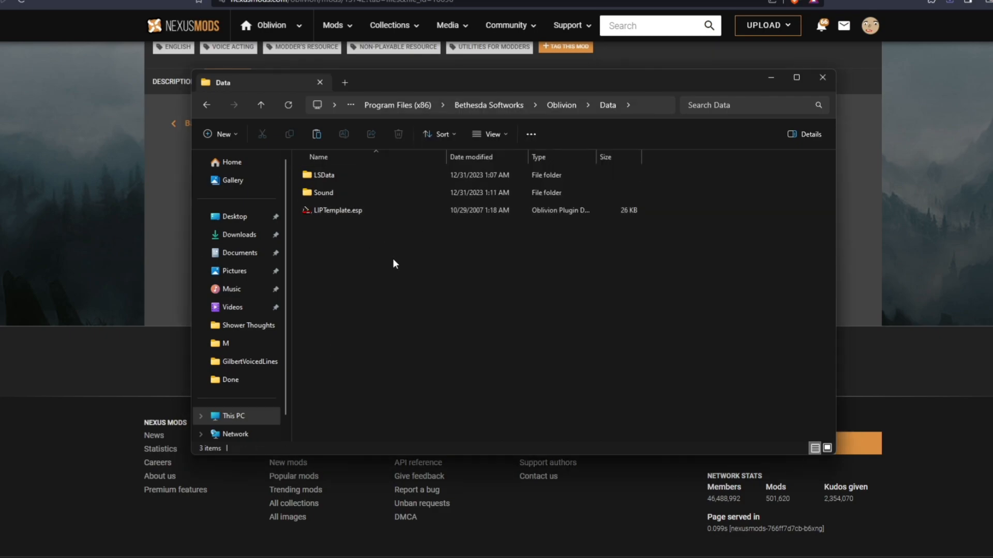
Step: Delete the DELETE ME placeholder from Sound\Voice\LIPTemplate.esp\Imperial\M and confirm the folder is empty
double_click(347, 194)
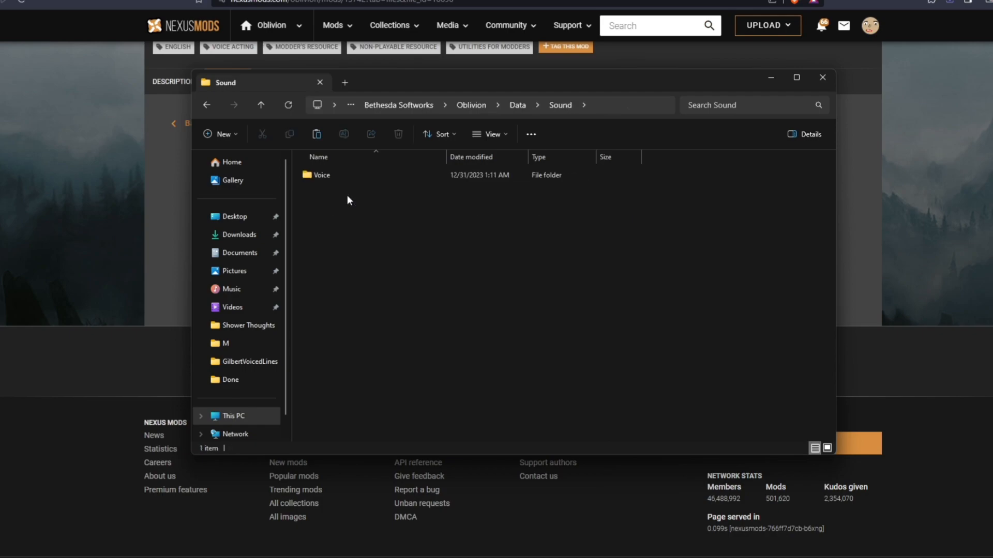
double_click(349, 175)
click(350, 175)
double_click(350, 175)
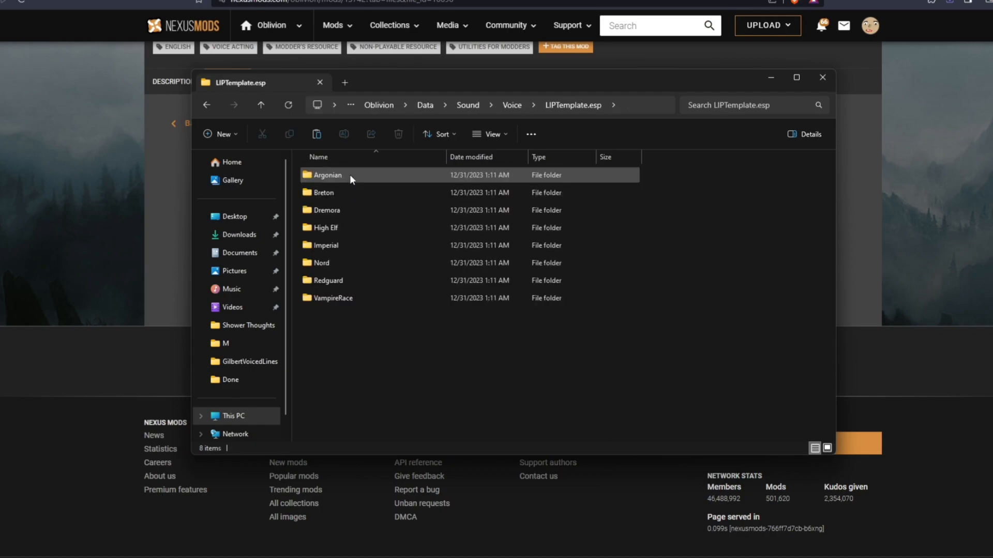
double_click(341, 245)
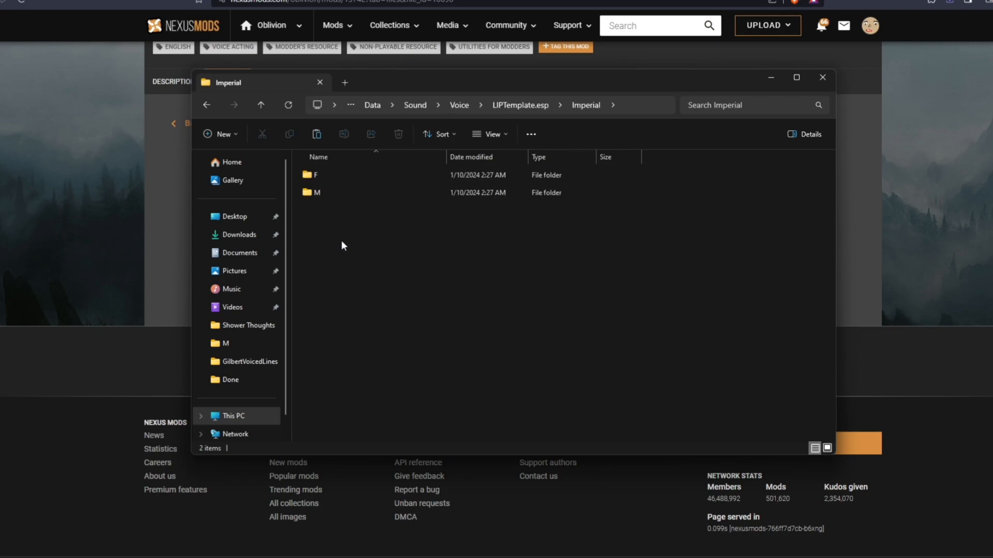
double_click(338, 195)
click(315, 175)
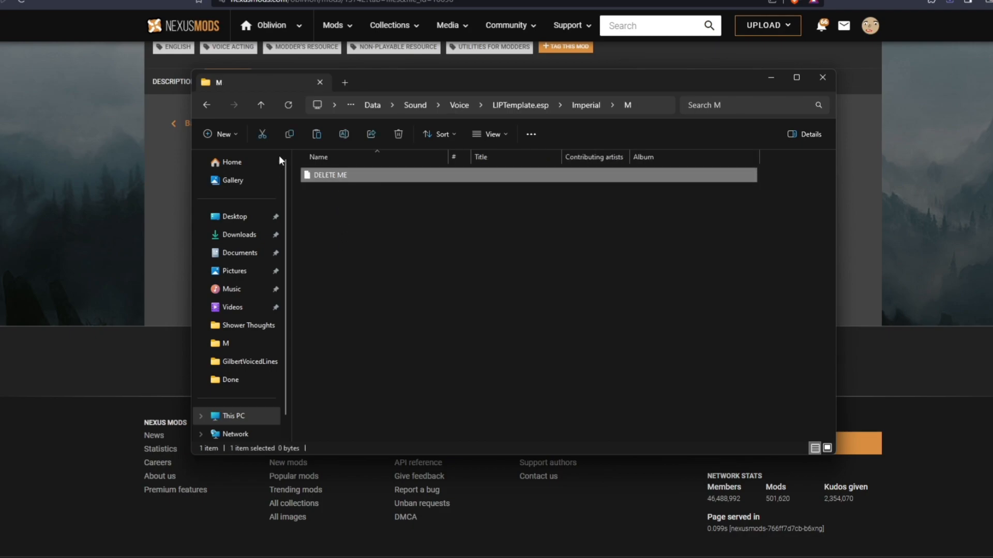
key(Delete)
click(471, 194)
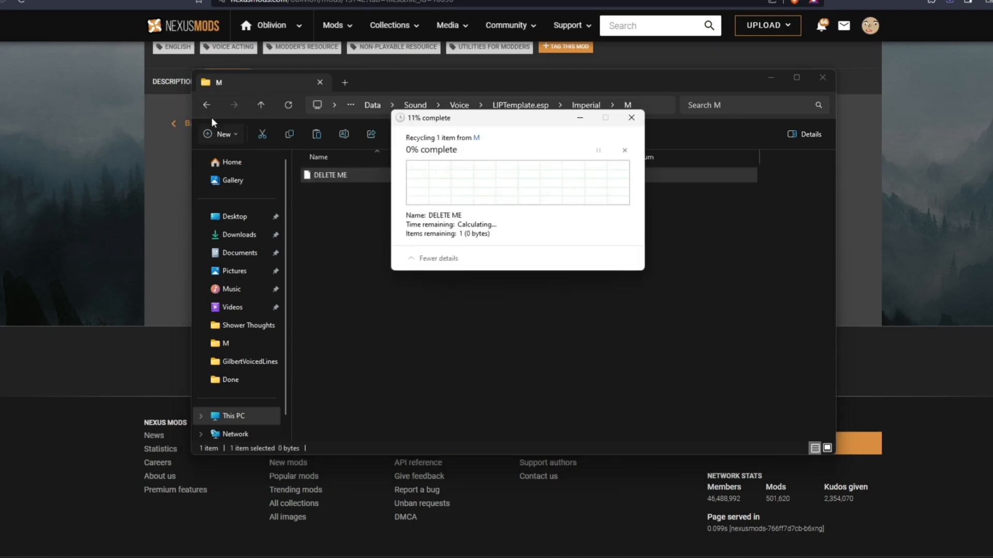
click(207, 105)
double_click(335, 194)
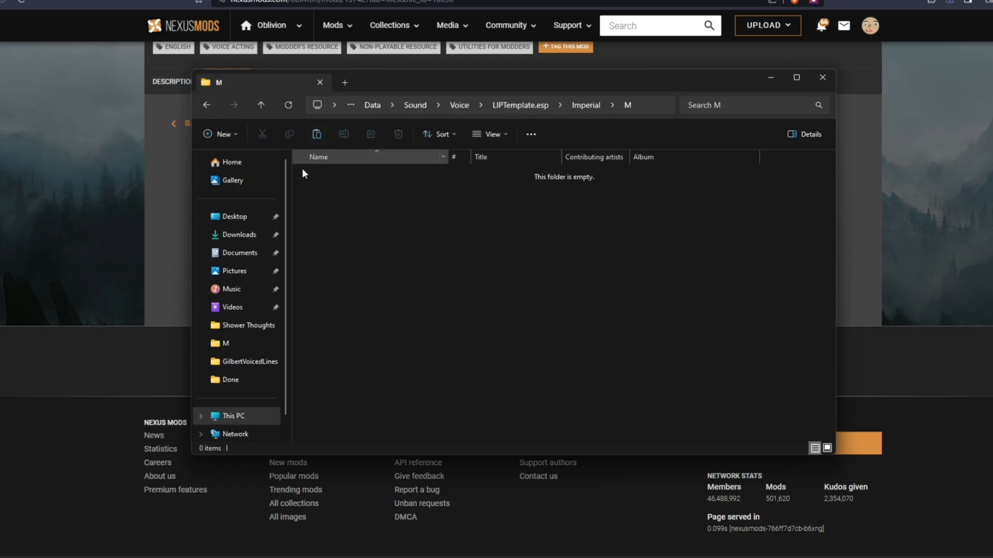
right_click(494, 557)
Step: Browse Fallout: New Vegas's local game files from Steam in File Explorer
click(466, 505)
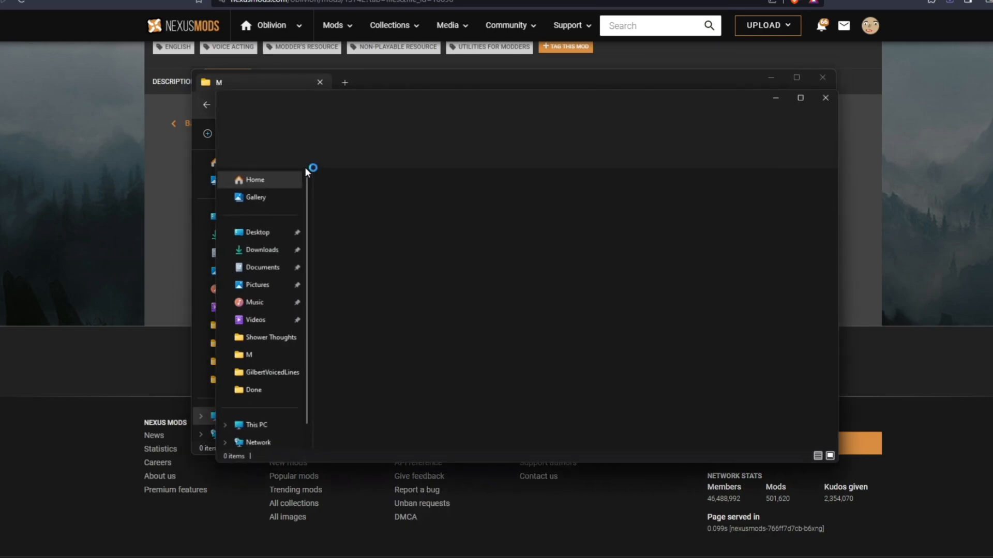
drag(403, 97, 689, 123)
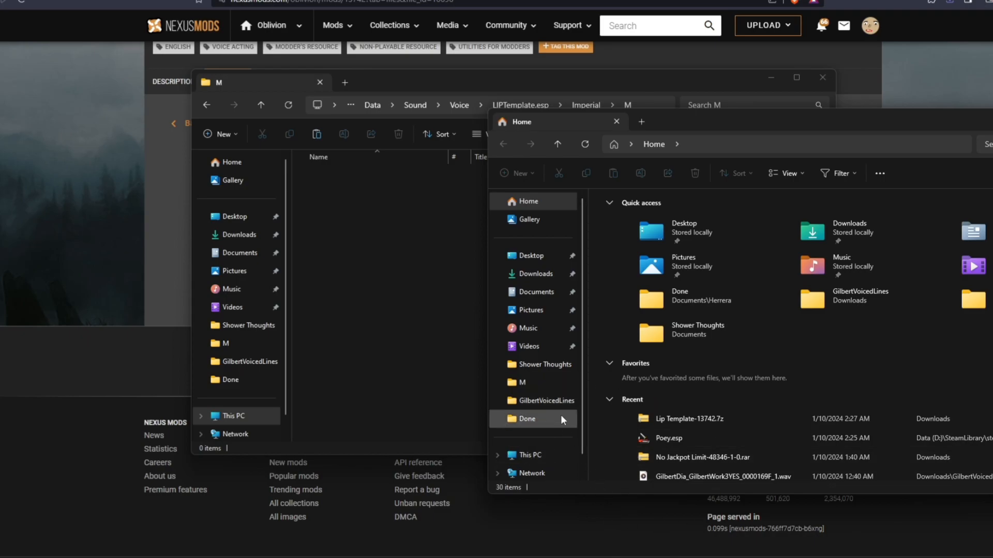
drag(962, 119, 651, 92)
click(803, 100)
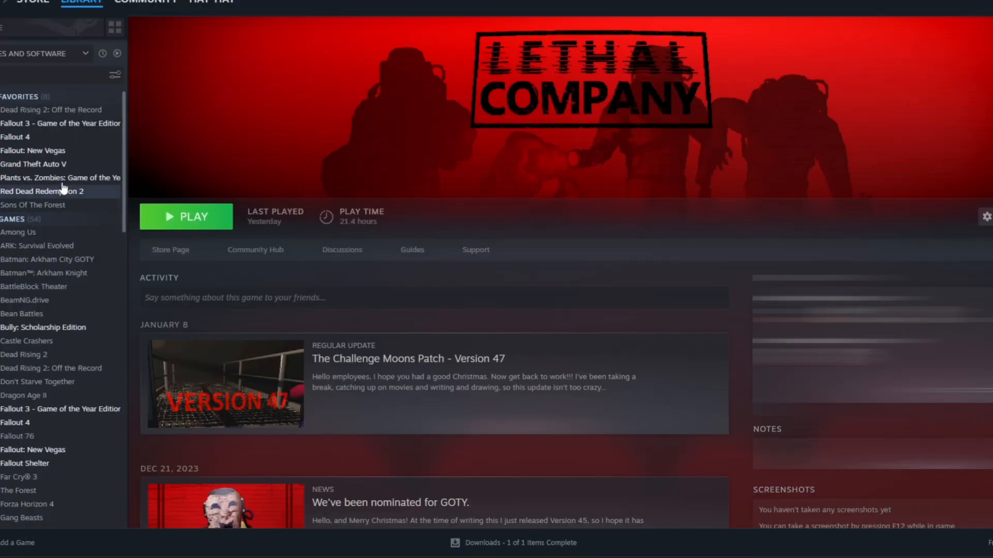
right_click(50, 151)
mouse_move(78, 233)
click(176, 255)
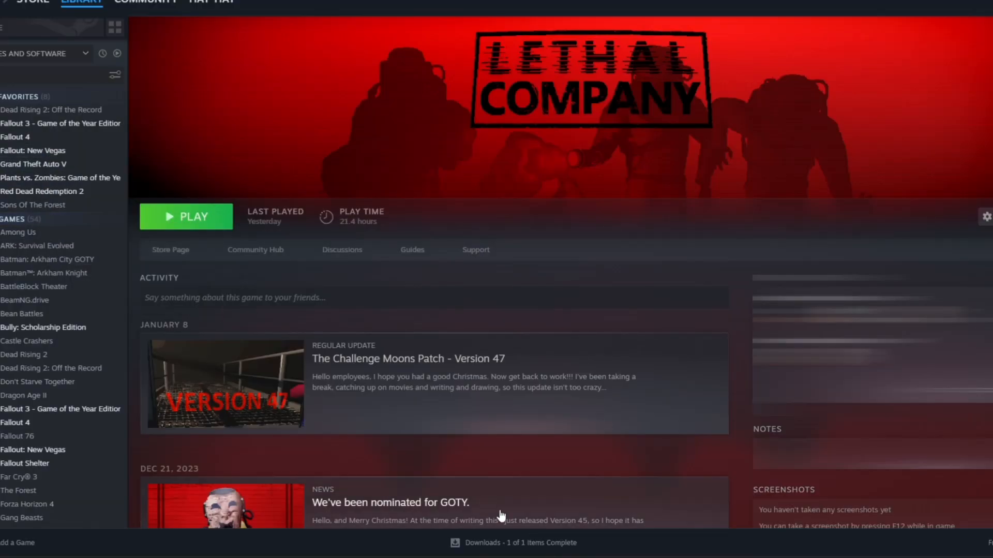
Step: Navigate to Data\Sound\Voice\NONE\PoeyVoice in the Fallout: New Vegas folder
double_click(331, 196)
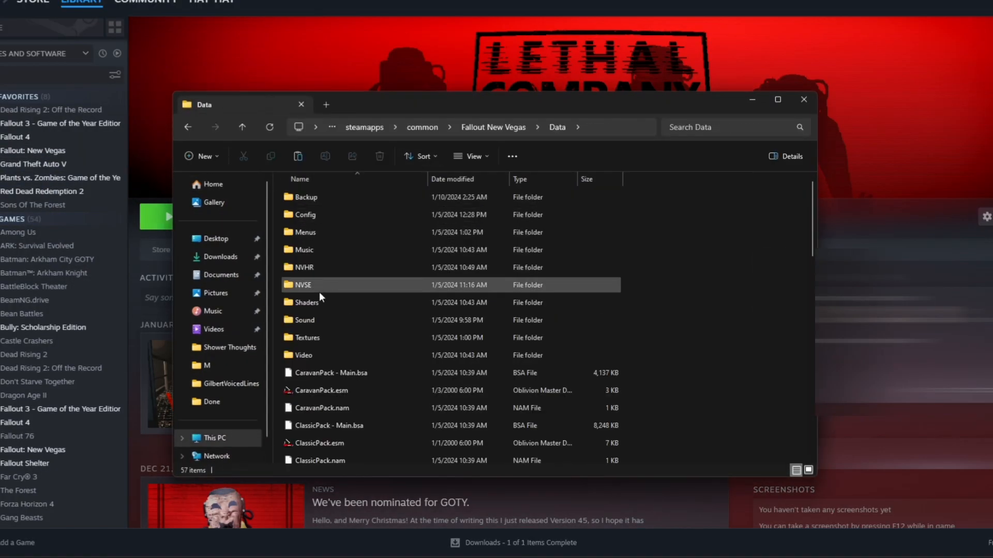
double_click(317, 319)
double_click(326, 214)
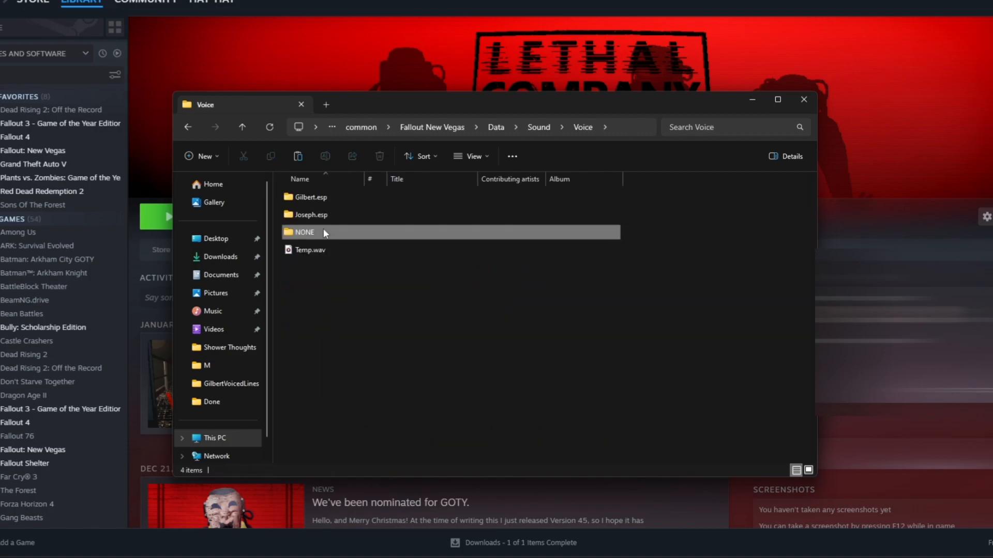
double_click(324, 228)
double_click(329, 198)
Step: Select the three PoeyDialogue WAV files and cut them
drag(284, 197, 348, 235)
right_click(348, 234)
click(385, 398)
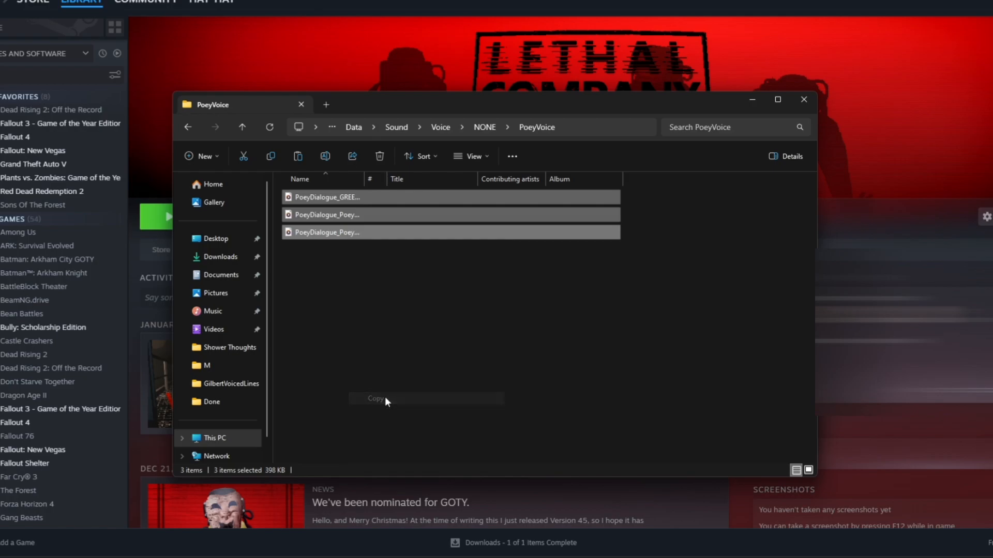
right_click(345, 225)
click(406, 371)
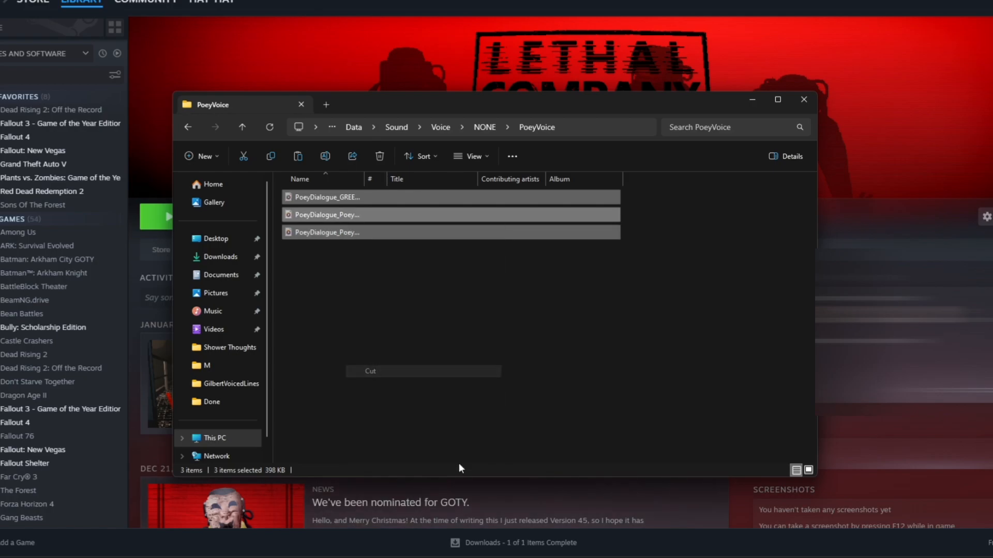
Step: Paste the WAV files into the empty Imperial M folder, granting admin permission for all items
mouse_move(499, 554)
click(473, 502)
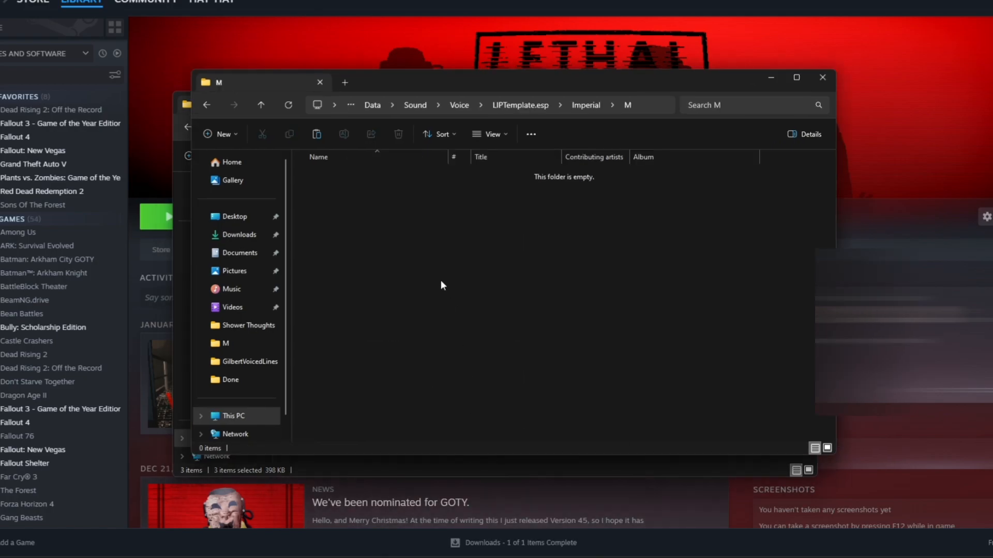
right_click(405, 224)
click(442, 302)
click(409, 197)
click(471, 216)
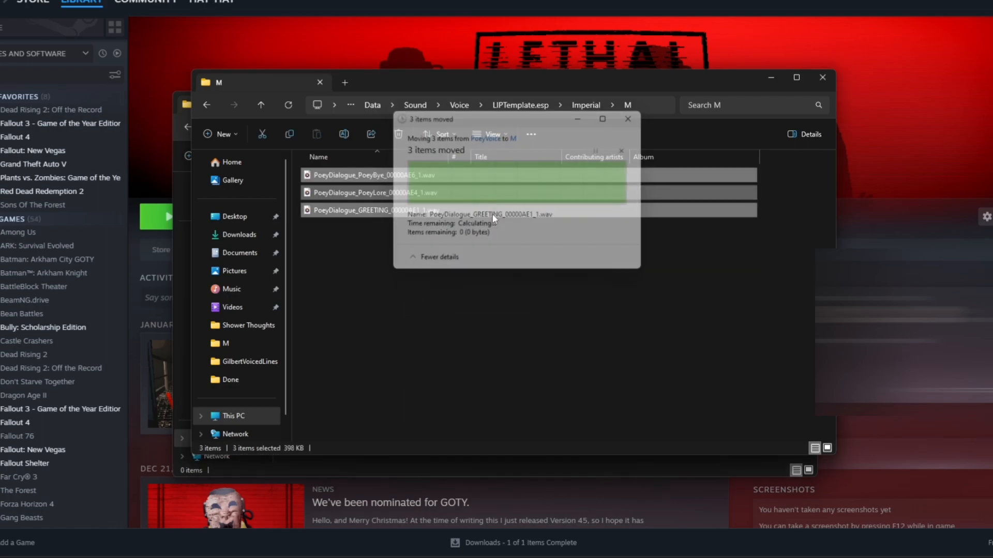
Step: Launch TES Construction Set and load the LIPTemplate.esp plugin
key(super+s)
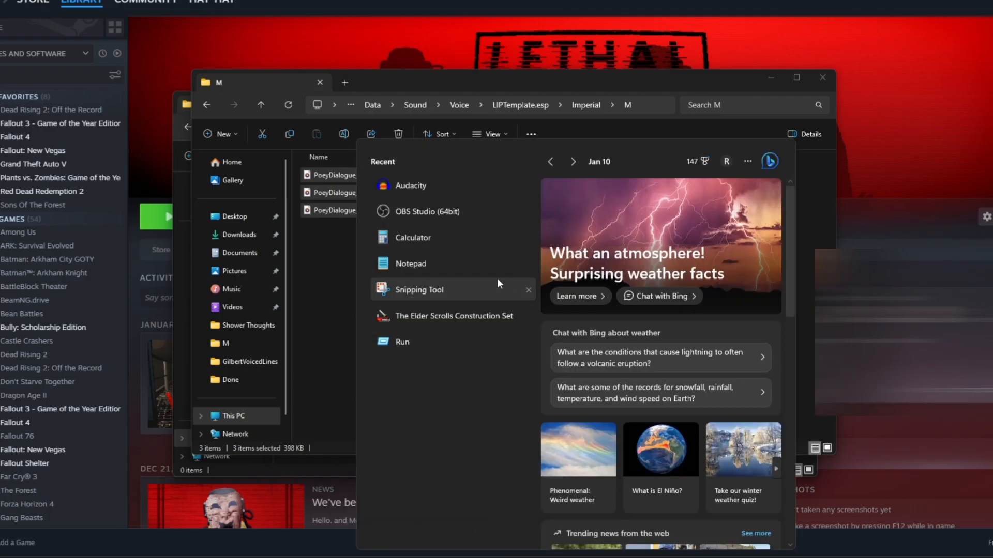
click(455, 315)
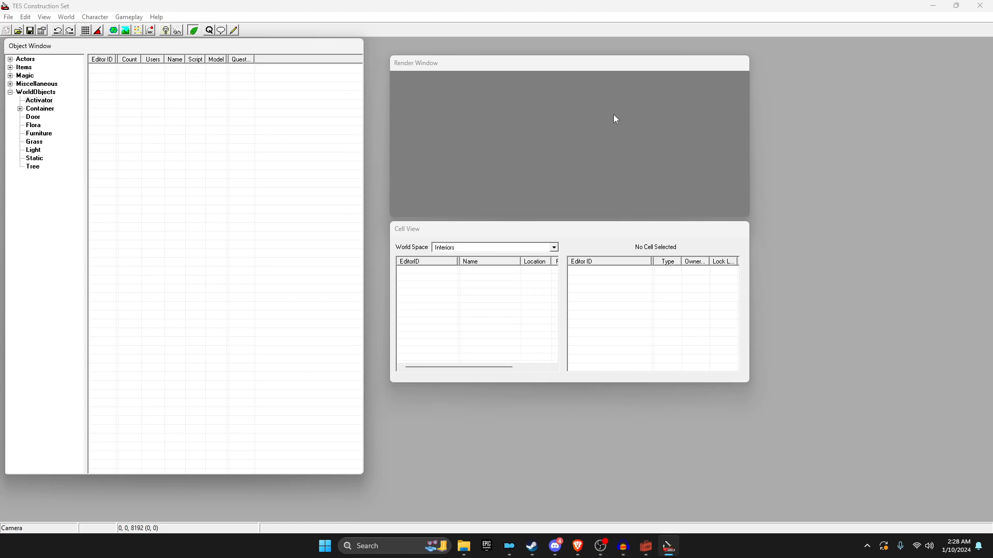
click(19, 31)
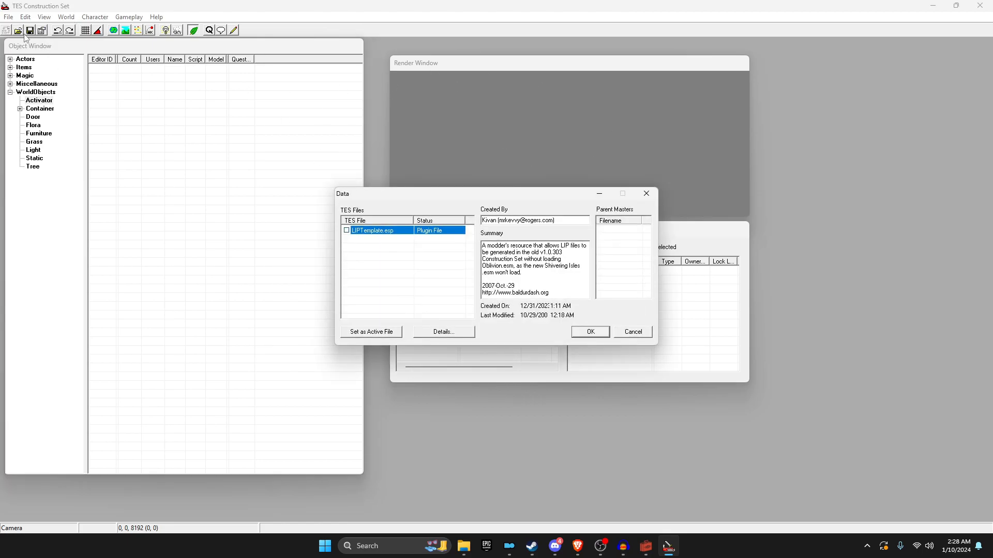
click(590, 332)
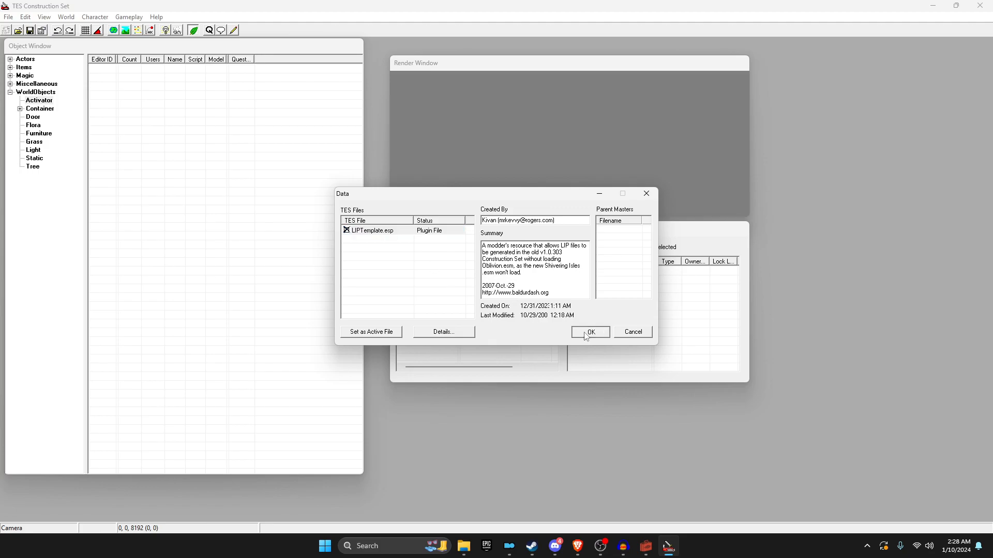
click(524, 302)
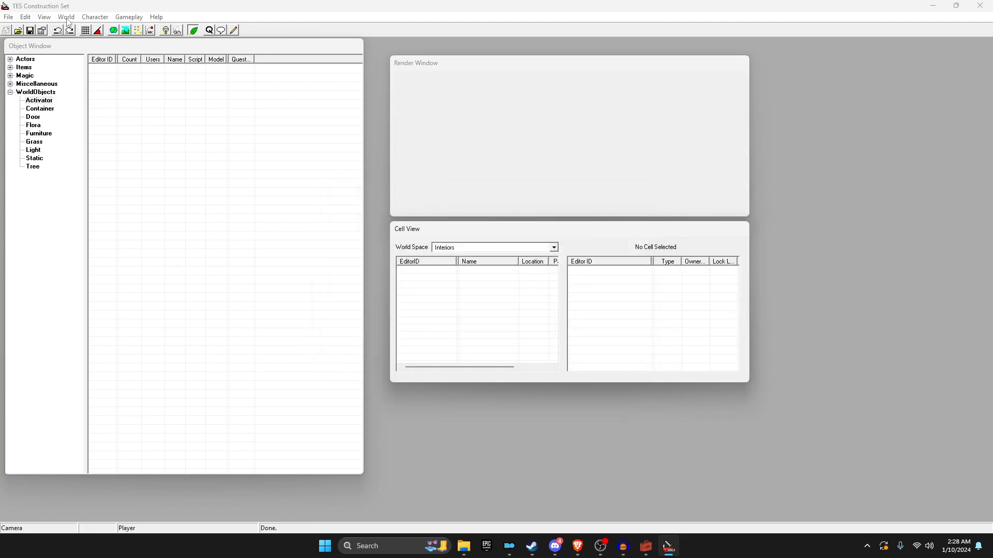
Step: Show the Dialog quest's GREETING responses, select Dialog 1, and return to GECK
click(95, 17)
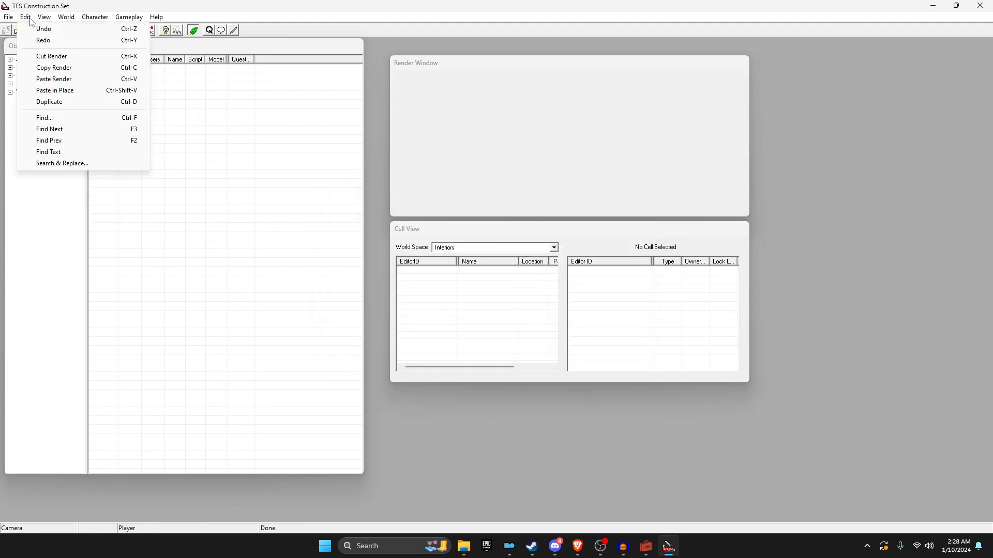
click(115, 134)
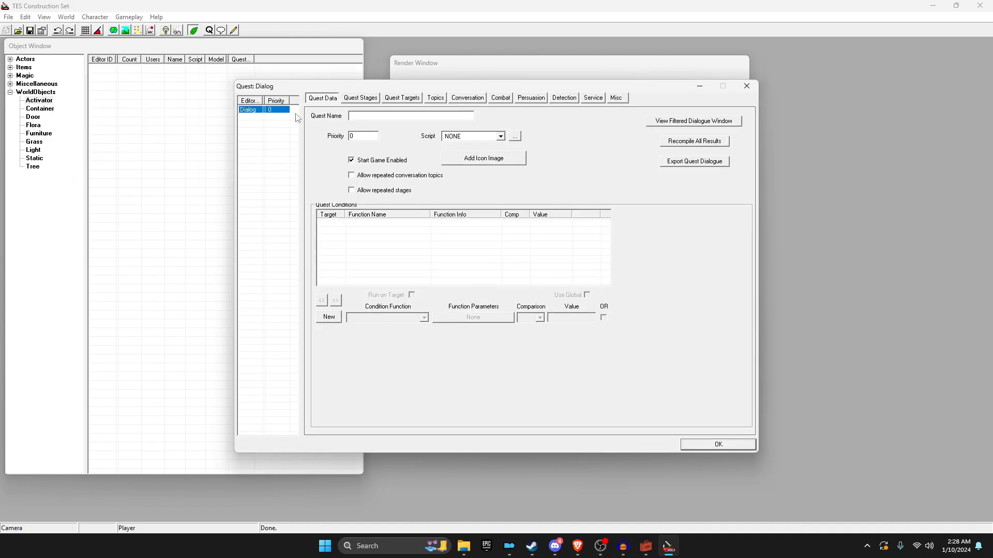
click(434, 99)
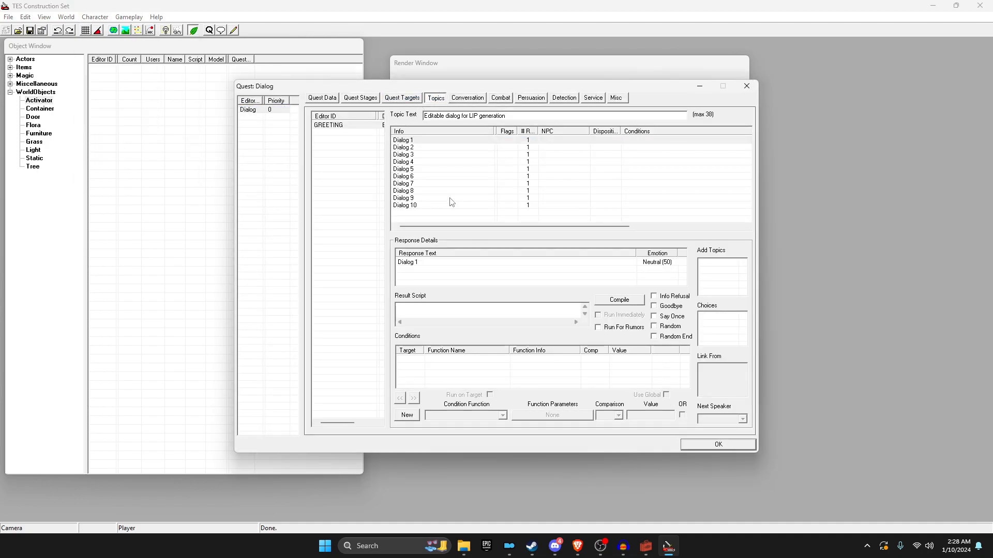
click(395, 142)
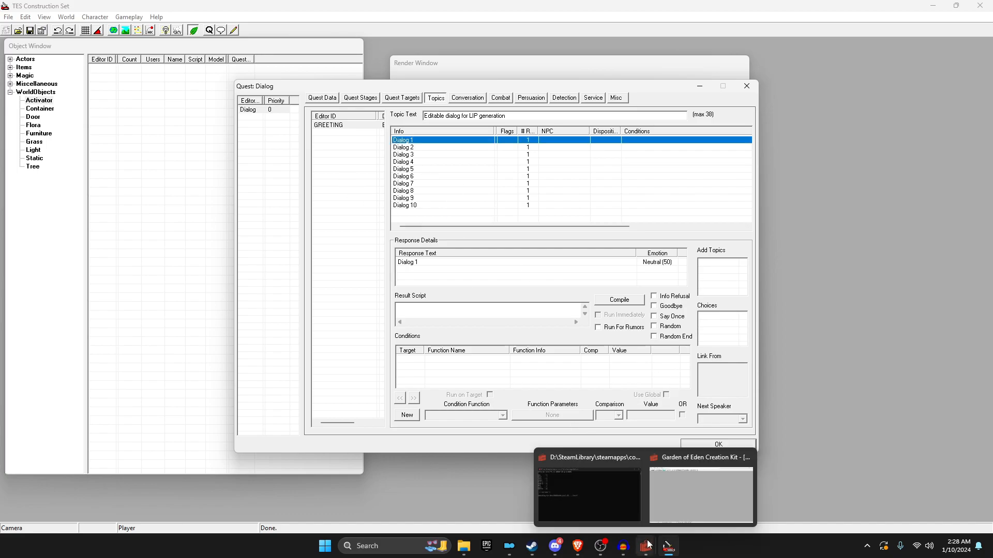
click(668, 501)
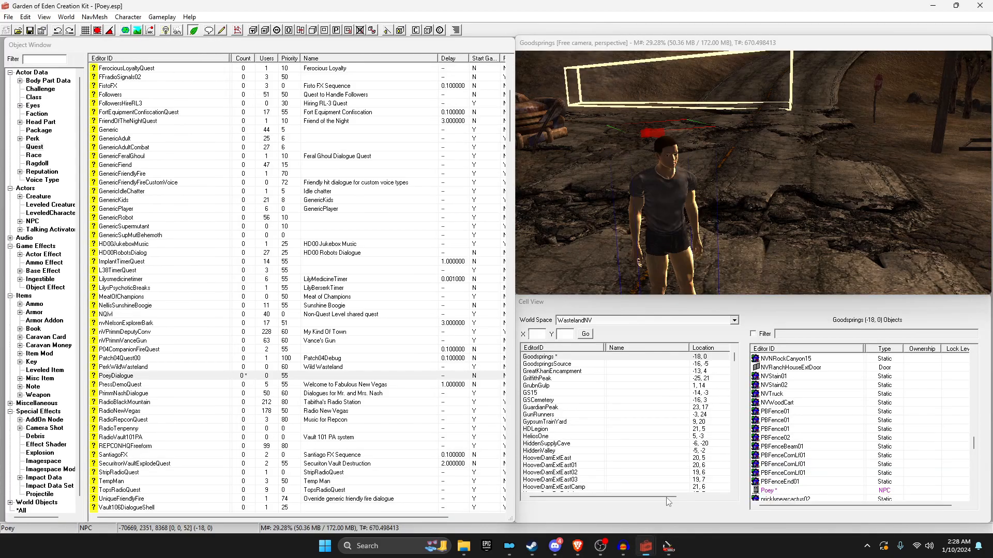
Step: Copy the 'Hello my name is Poey' text from the PoeyDialogue greeting in GECK
click(210, 128)
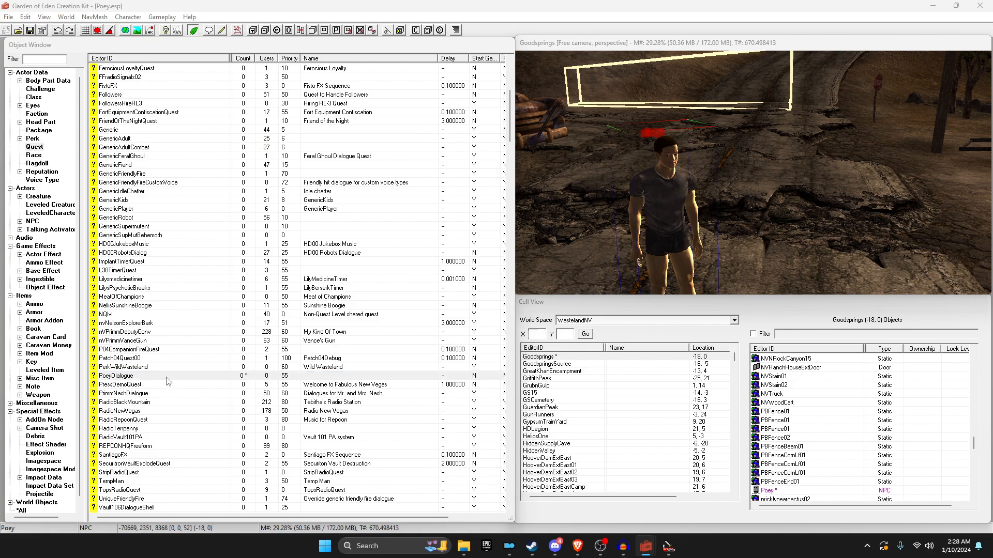
double_click(166, 377)
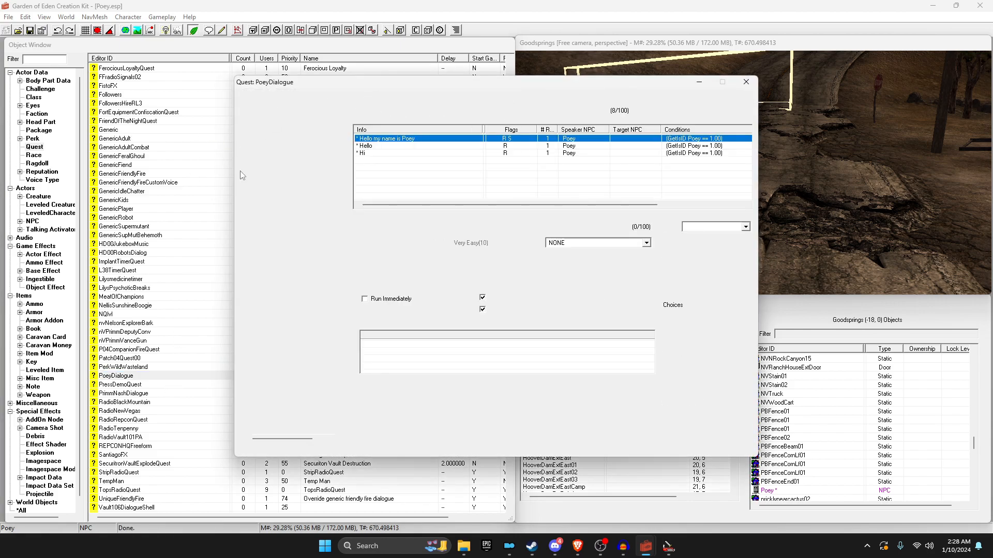
double_click(424, 138)
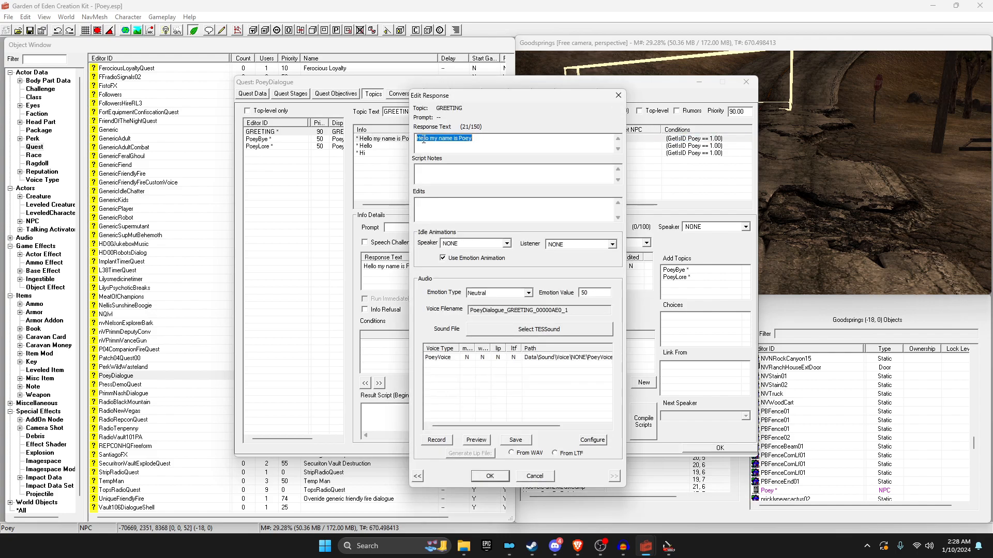
mouse_move(496, 142)
mouse_down()
mouse_move(415, 142)
mouse_move(505, 139)
mouse_up()
key(ctrl+a)
key(ctrl+c)
Step: Paste the greeting text over the Construction Set's Dialog 1 response
click(669, 546)
double_click(406, 140)
key(ctrl+v)
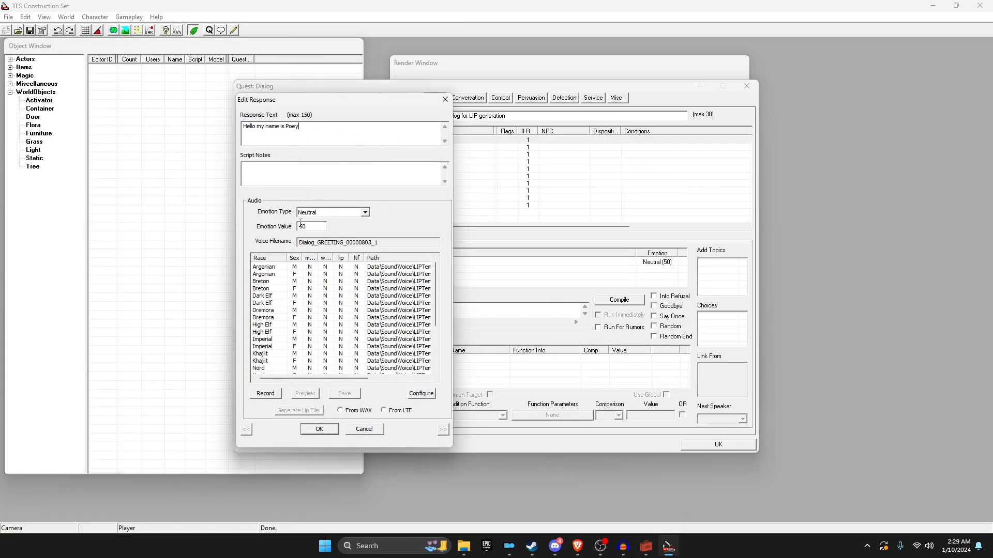
Step: Copy Dialog 1's voice filename and play Poey's greeting WAV in the M folder to check it
drag(397, 242, 262, 247)
key(ctrl+c)
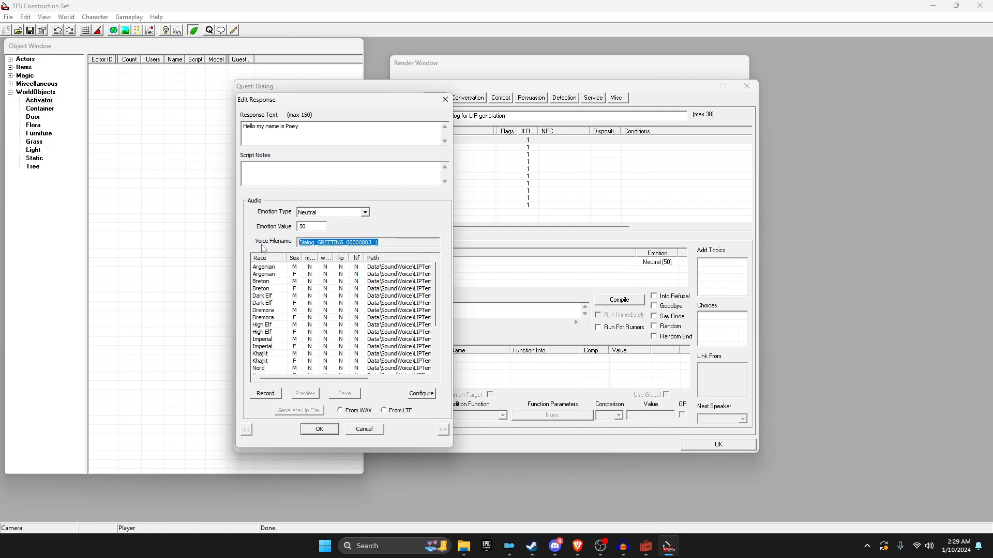
click(469, 546)
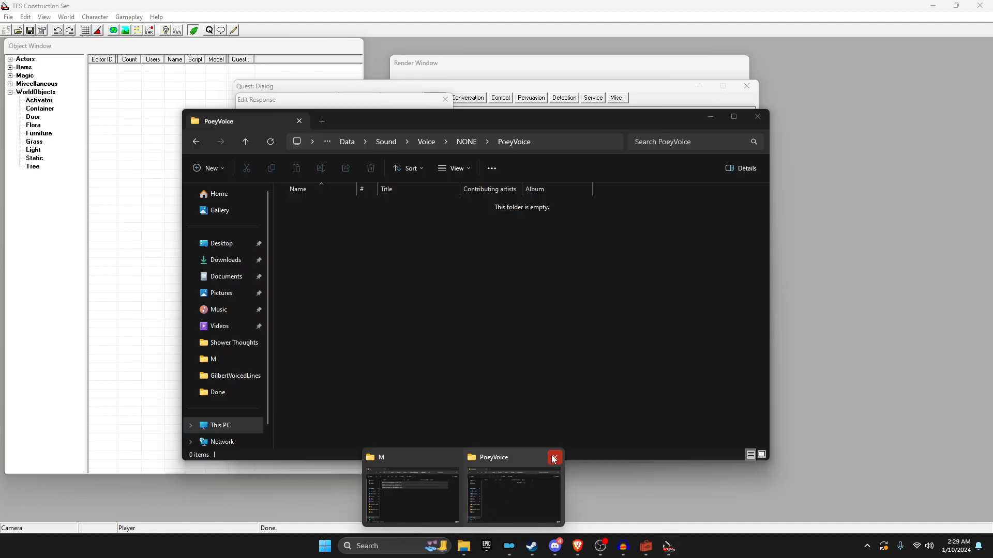
click(554, 458)
click(479, 484)
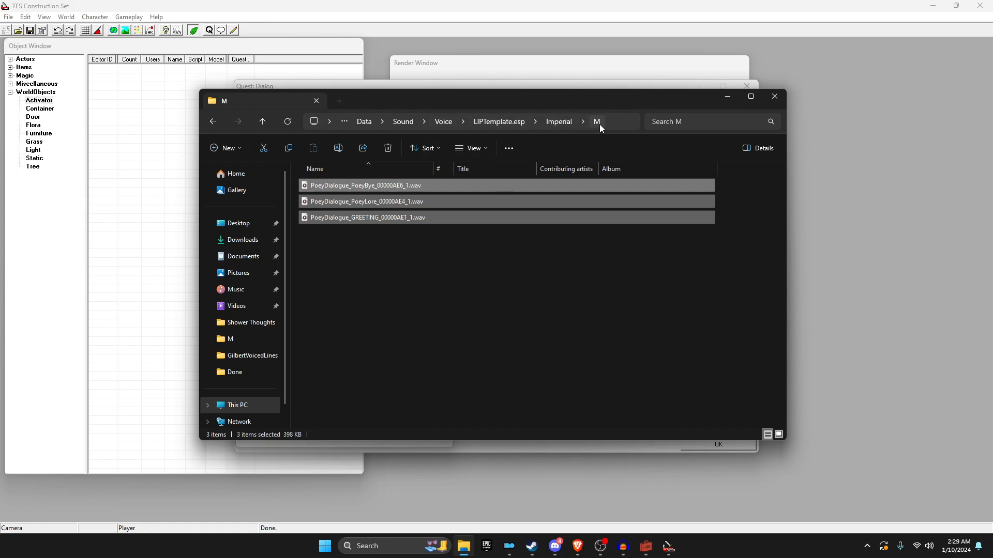
click(406, 244)
double_click(348, 218)
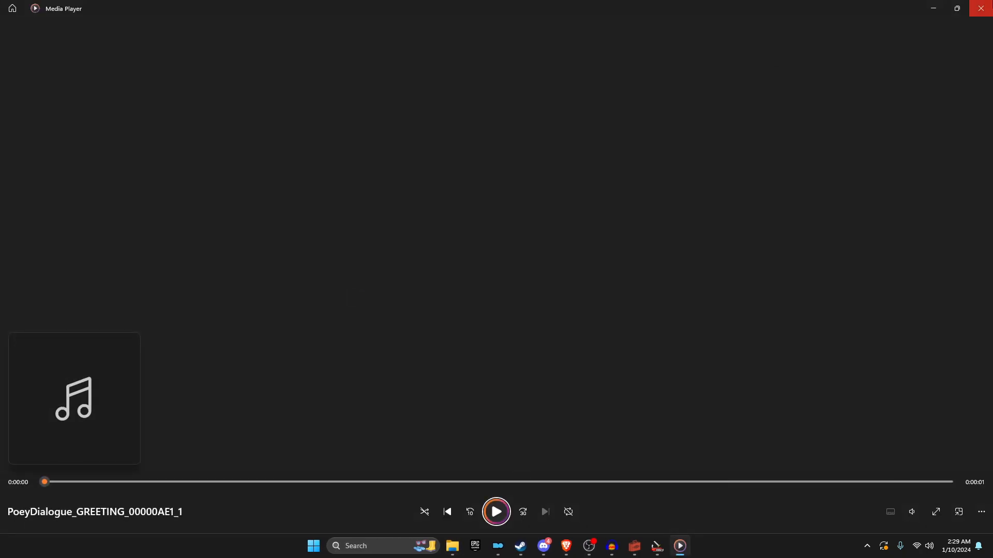
click(981, 9)
Step: Rename the greeting WAV to Dialog 1's voice filename
right_click(355, 221)
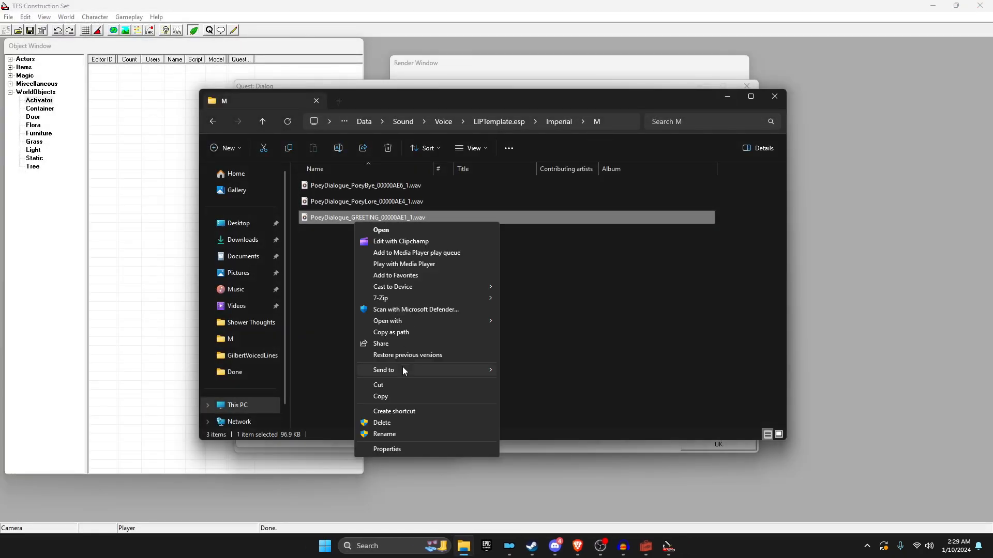
click(403, 433)
key(ctrl+v)
key(Return)
Step: Save the edited response reading 'Hello my name is Poey'
drag(494, 102, 714, 176)
click(394, 243)
drag(394, 243, 305, 243)
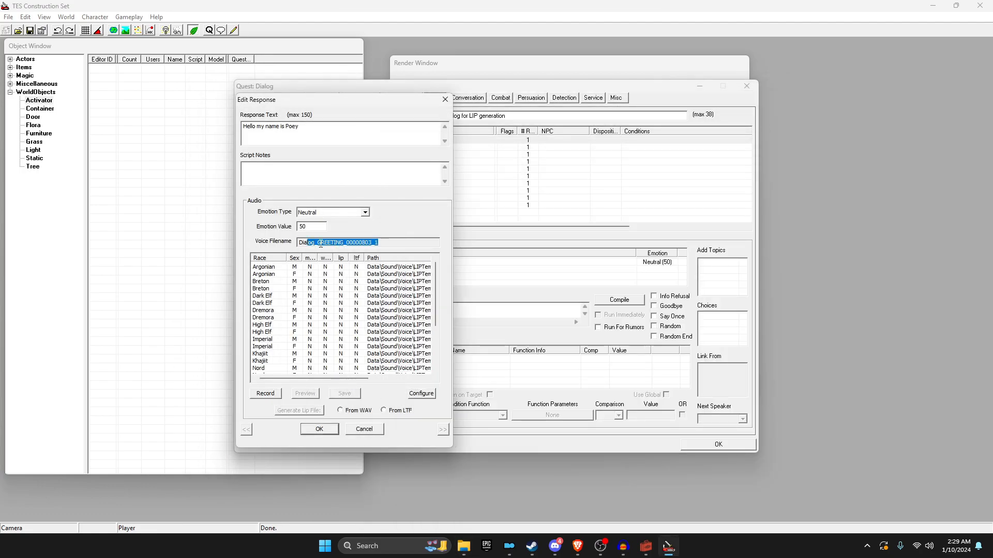
click(308, 428)
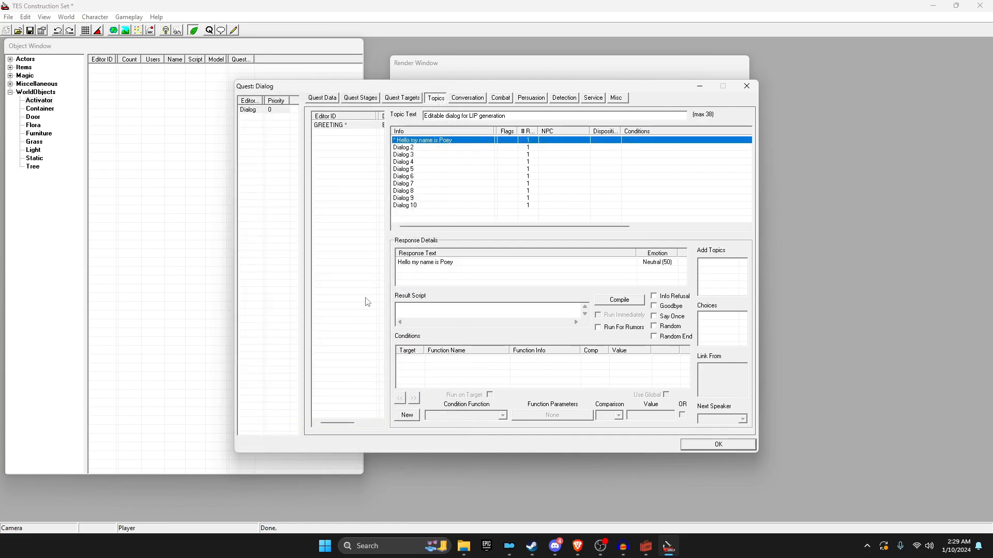
Step: Generate Dialog_GREETING_00000803_1.lip from the WAV for the Imperial M greeting and check the M folder
double_click(419, 140)
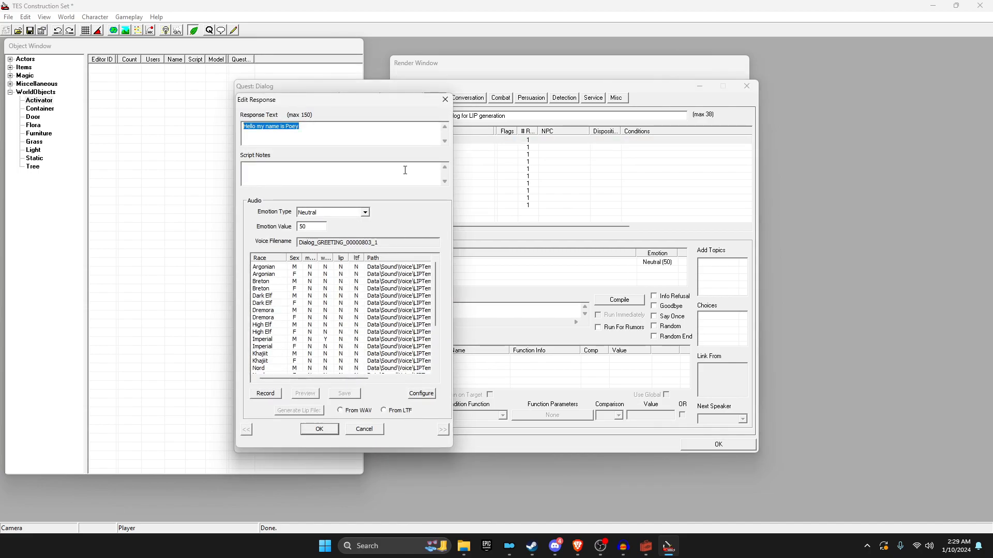
click(261, 340)
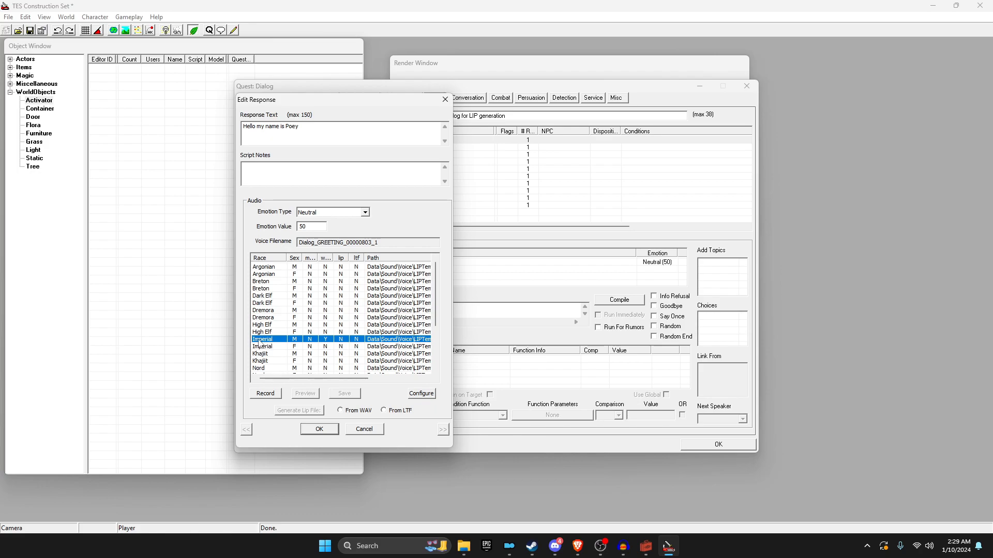
click(281, 347)
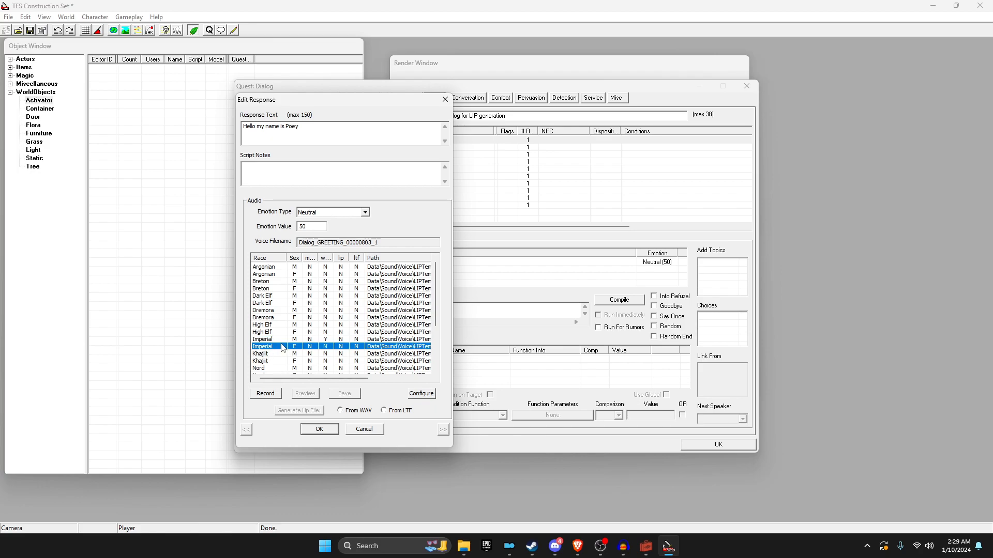
click(279, 340)
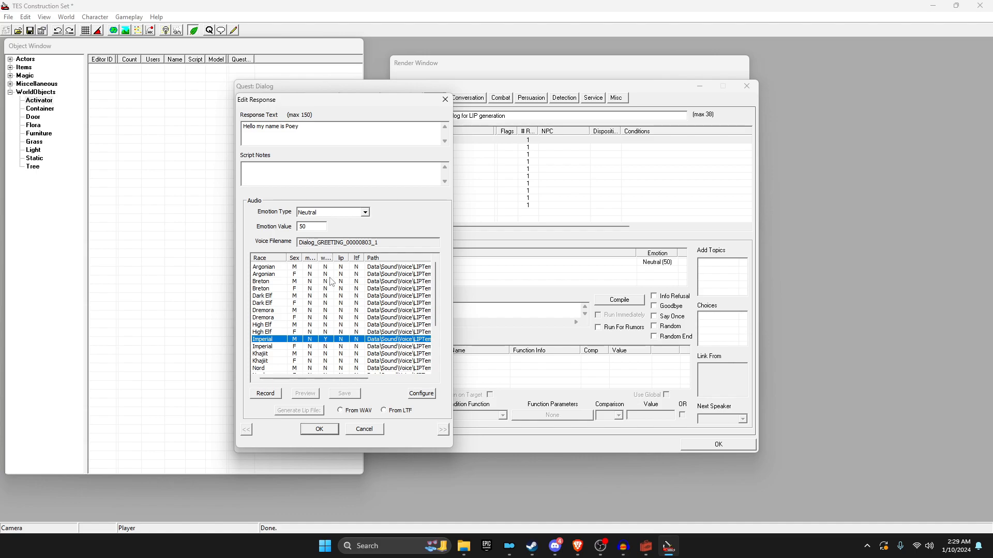
drag(336, 258, 369, 259)
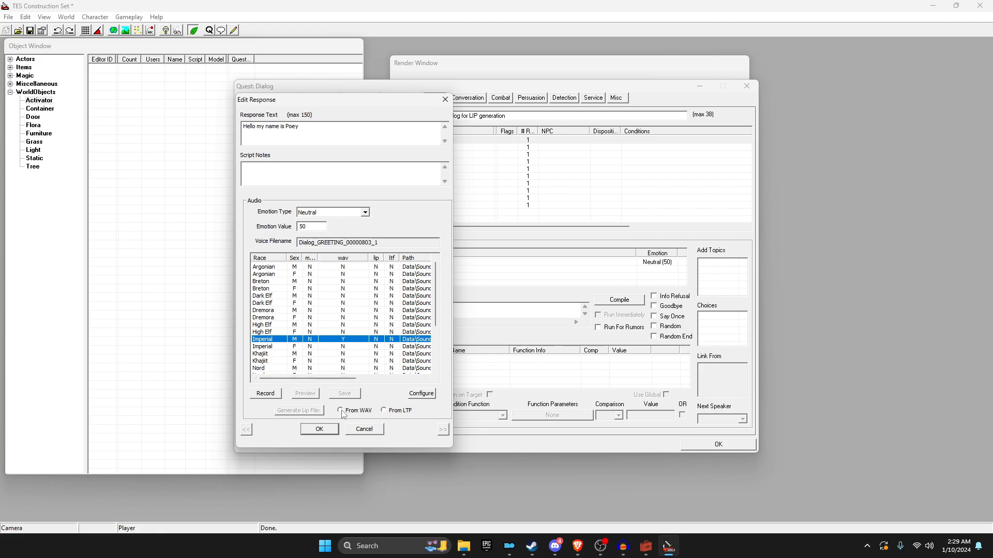
click(361, 412)
click(298, 411)
click(324, 432)
click(463, 546)
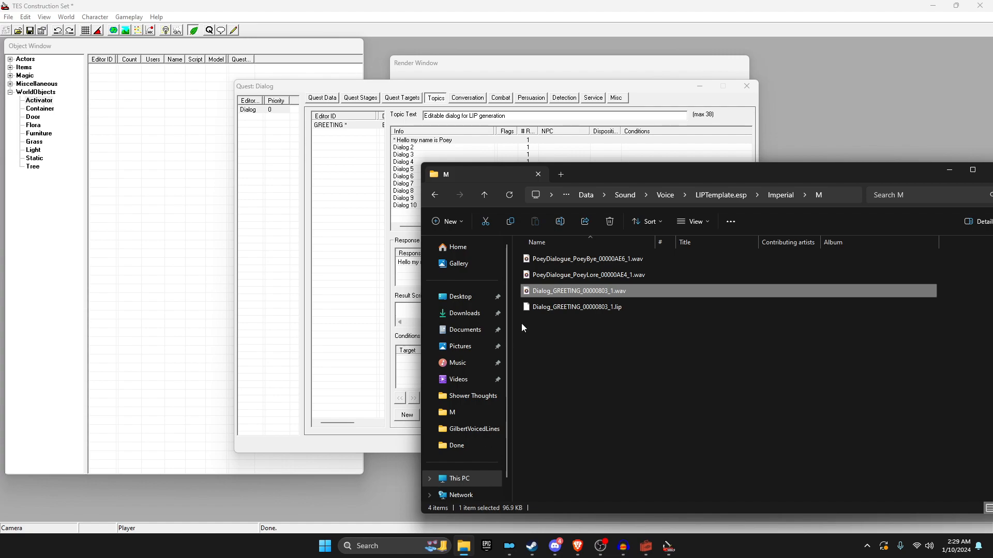
click(571, 337)
click(580, 308)
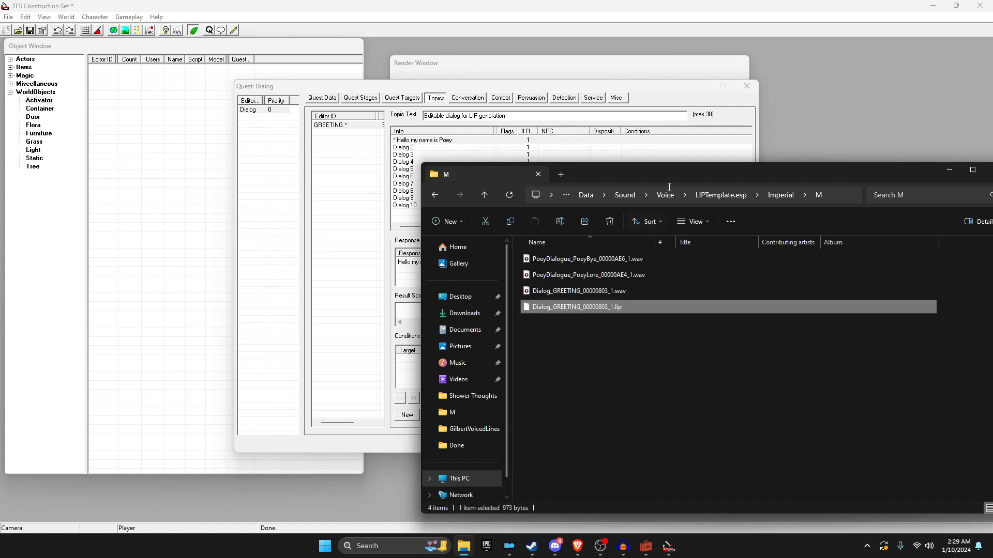
drag(587, 174, 380, 153)
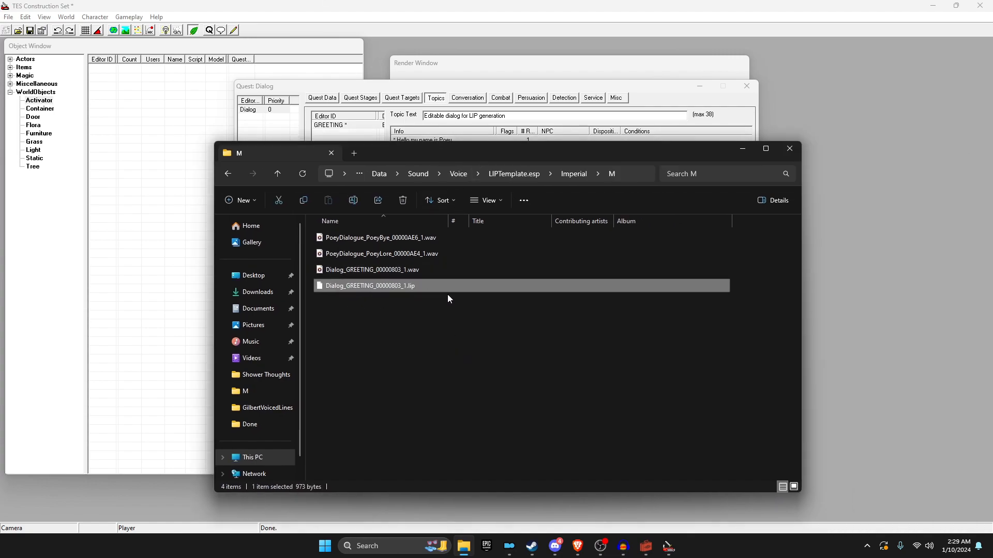
click(372, 545)
right_click(421, 313)
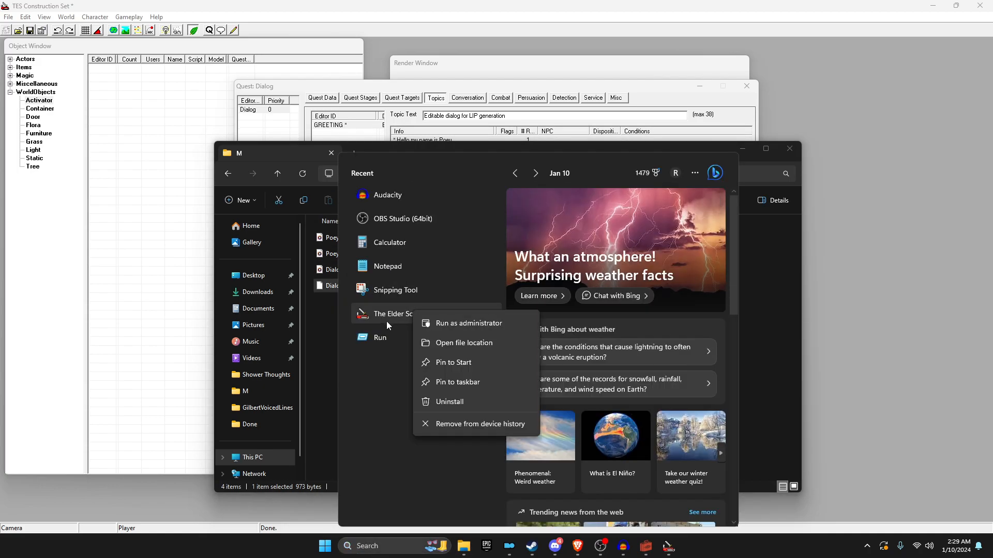
click(439, 324)
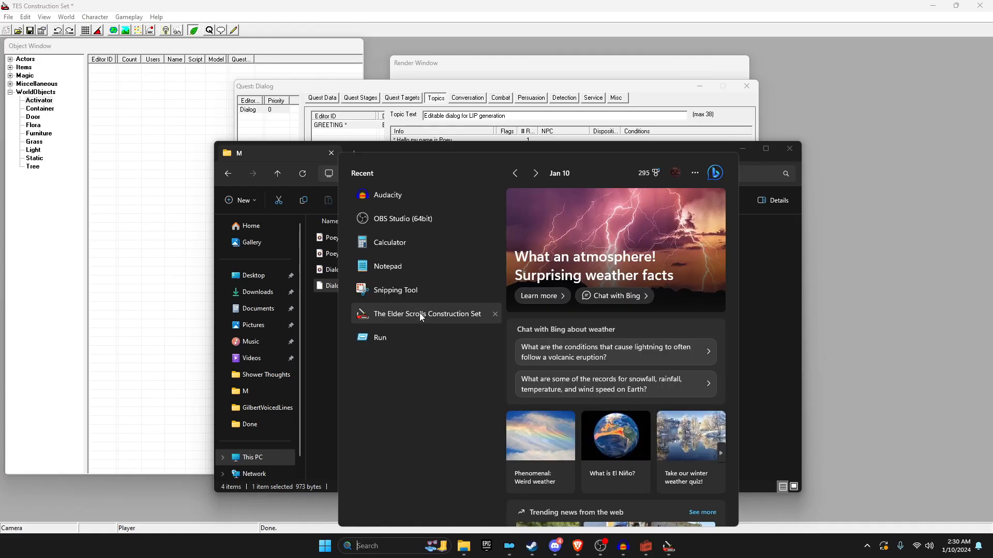
right_click(421, 313)
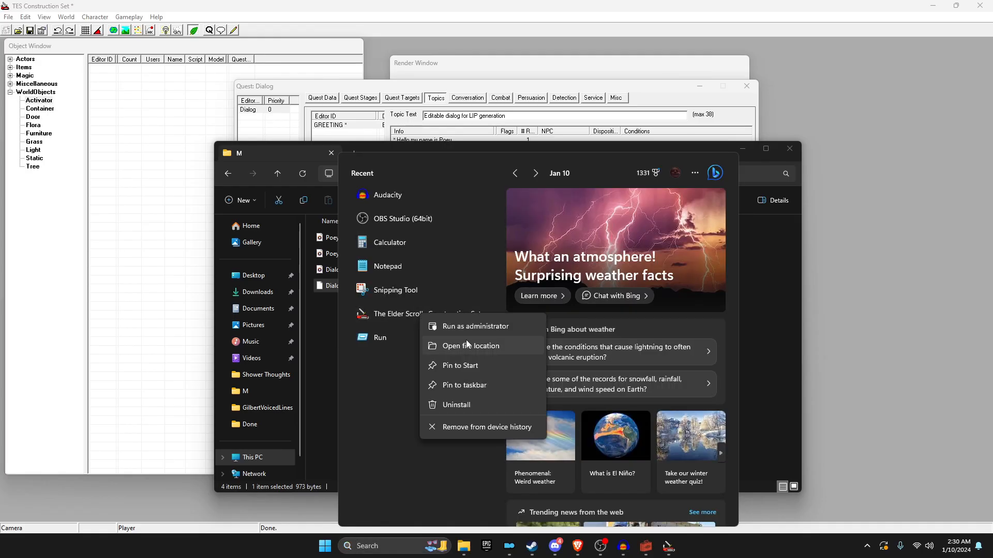
click(330, 346)
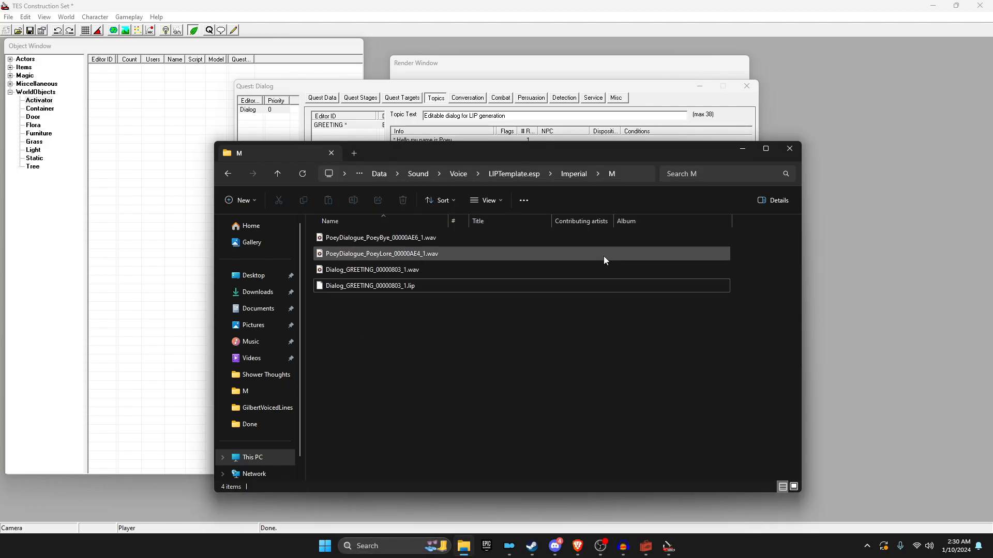
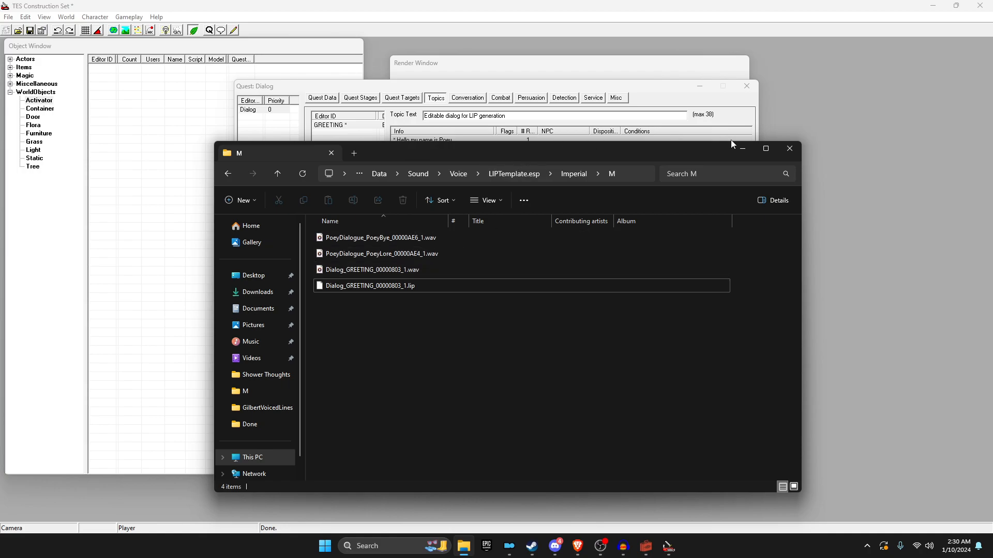
Step: Open the PoeyLore response in the Garden of Eden Creation Kit for reference
click(742, 149)
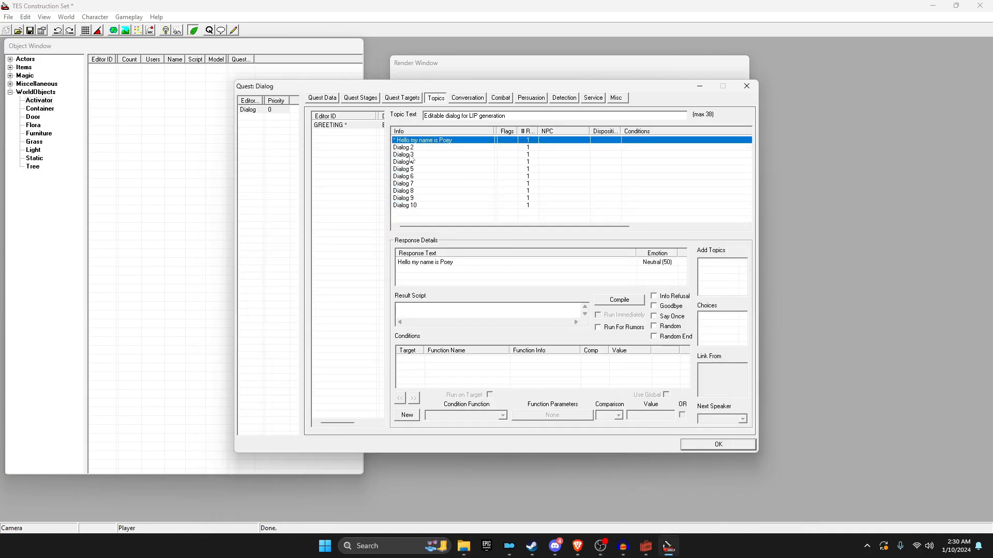
click(464, 546)
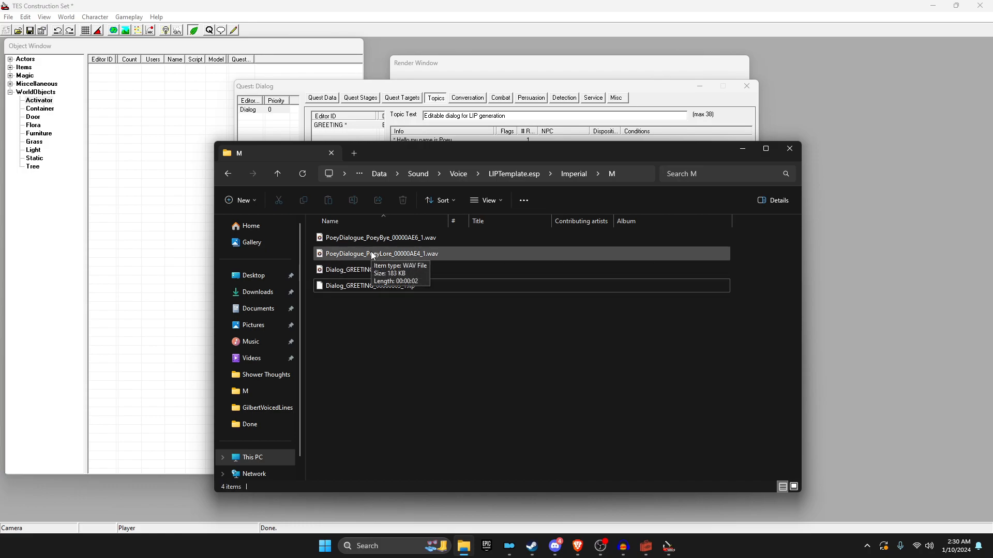
click(371, 254)
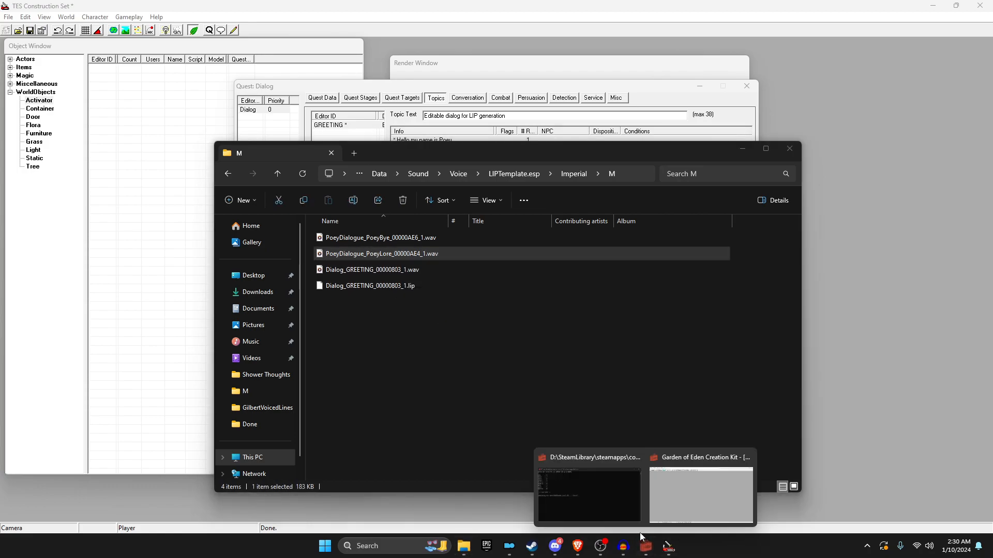
click(385, 253)
mouse_move(646, 546)
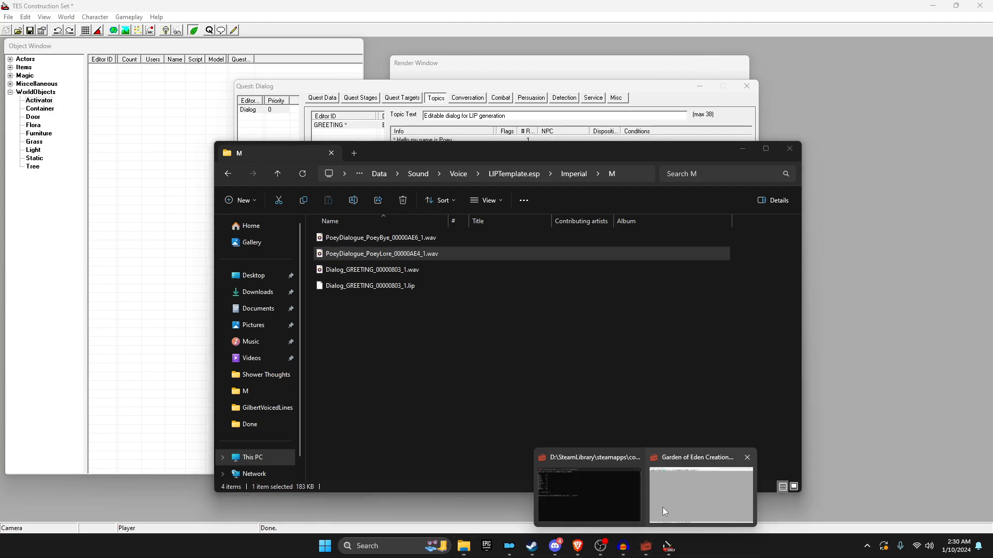
click(659, 511)
click(264, 146)
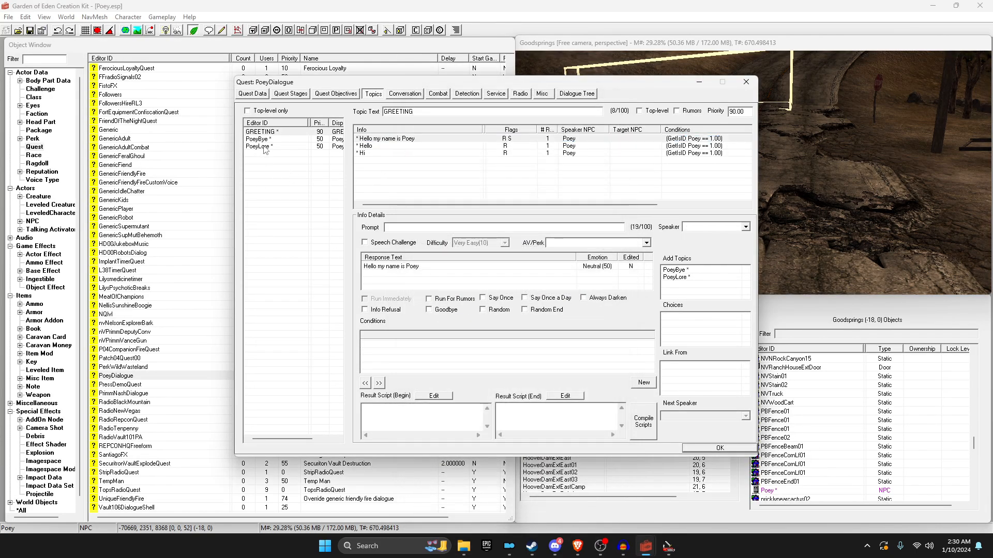
double_click(374, 138)
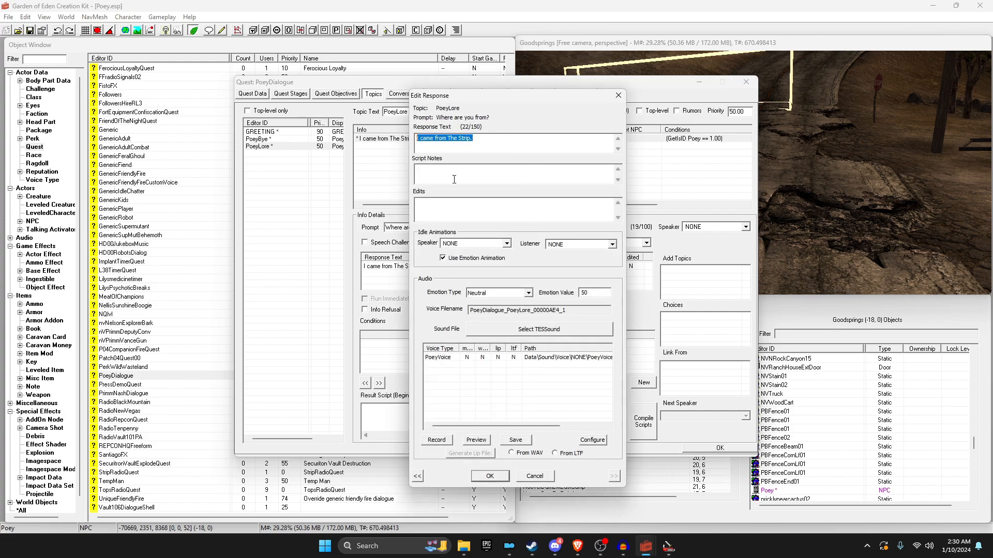
Step: Set Dialog 2's response text to 'I came from The Strip.' and copy its voice filename
click(674, 542)
double_click(416, 148)
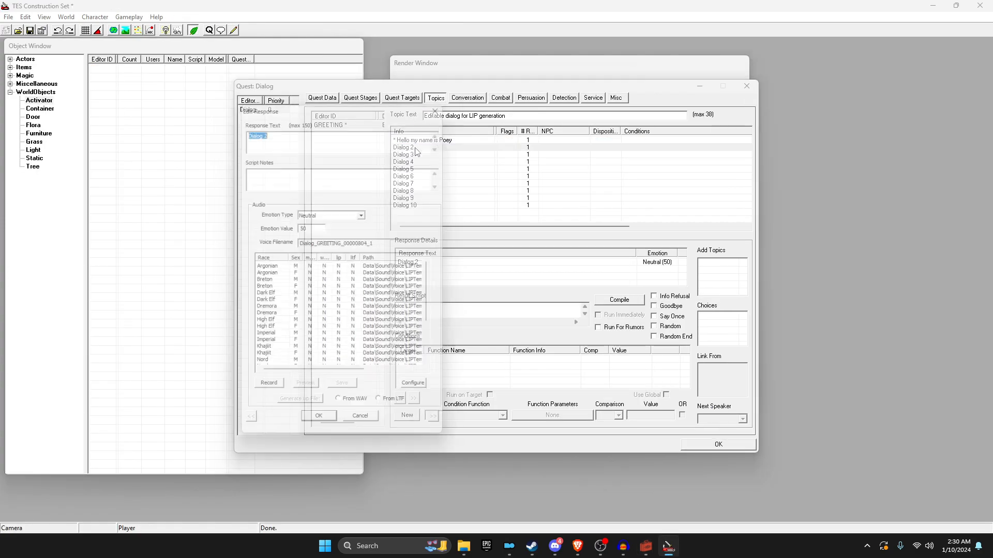
drag(275, 126, 236, 123)
drag(334, 129, 191, 131)
click(333, 136)
drag(333, 135, 222, 133)
drag(326, 135, 266, 126)
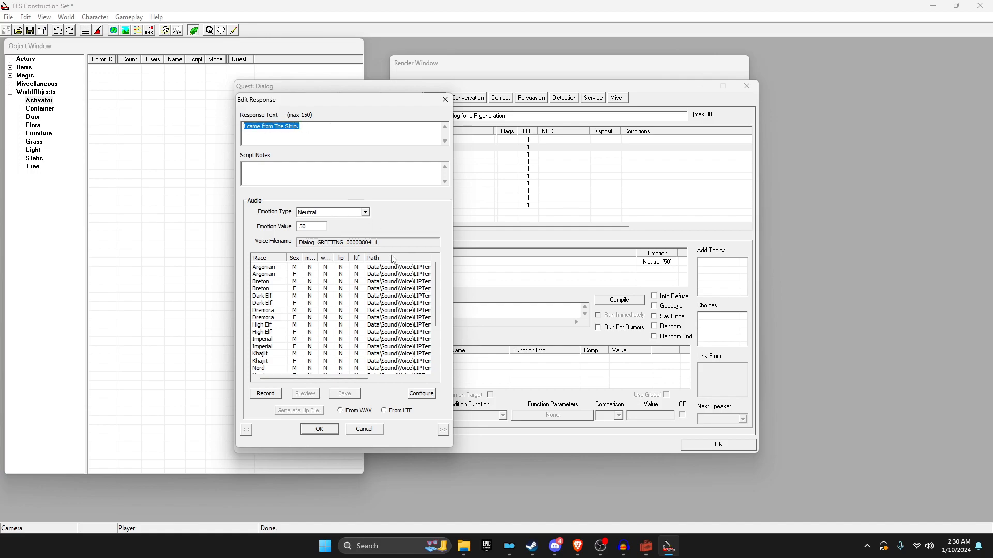
drag(393, 242, 239, 236)
key(ctrl+c)
drag(325, 126, 222, 132)
Step: Rename the PoeyLore WAV to Dialog 2's voice filename
click(473, 547)
click(398, 254)
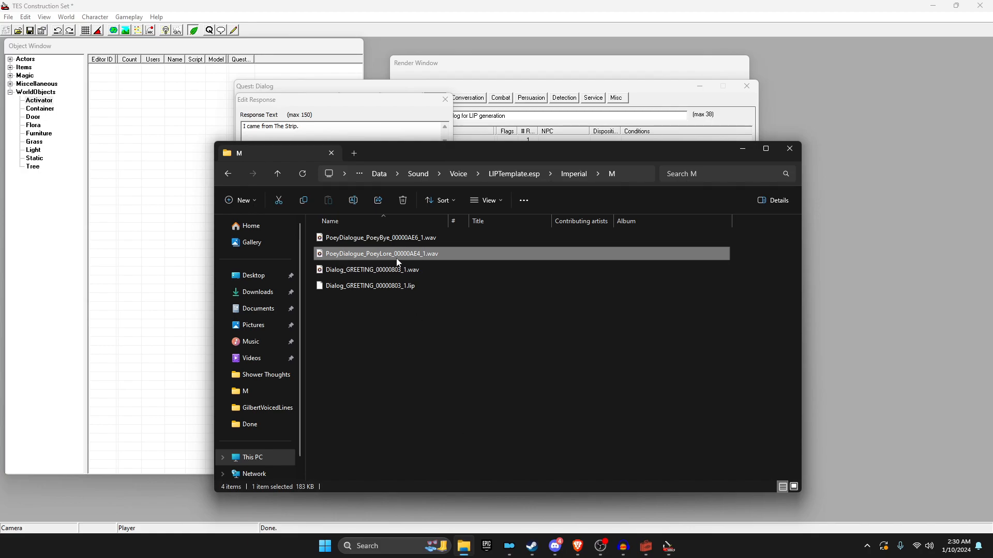
click(398, 255)
key(ctrl+v)
key(Return)
click(479, 312)
Step: Generate the Imperial M lip file from the WAV for 'I came from The Strip.', then close PoeyLore's editor
click(340, 91)
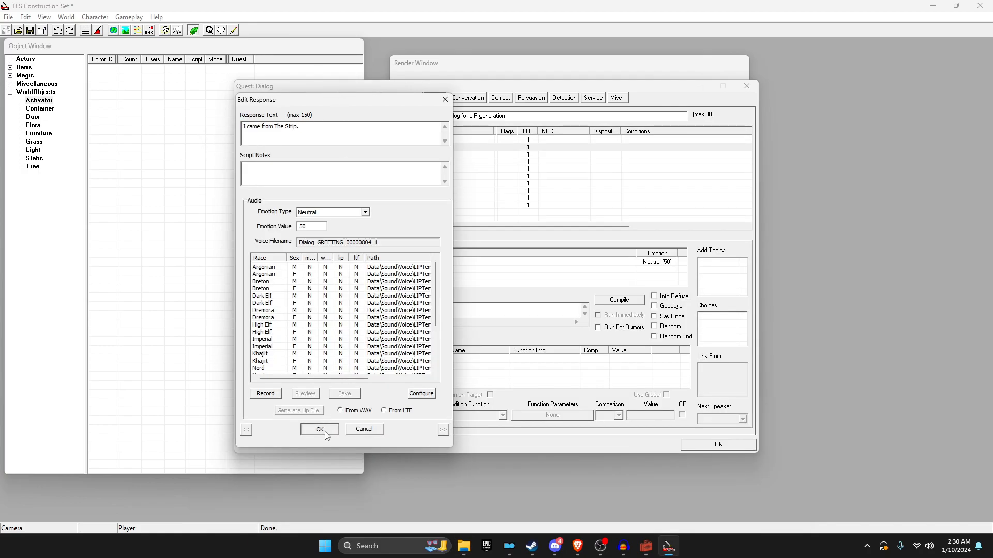
click(319, 429)
double_click(420, 148)
click(260, 340)
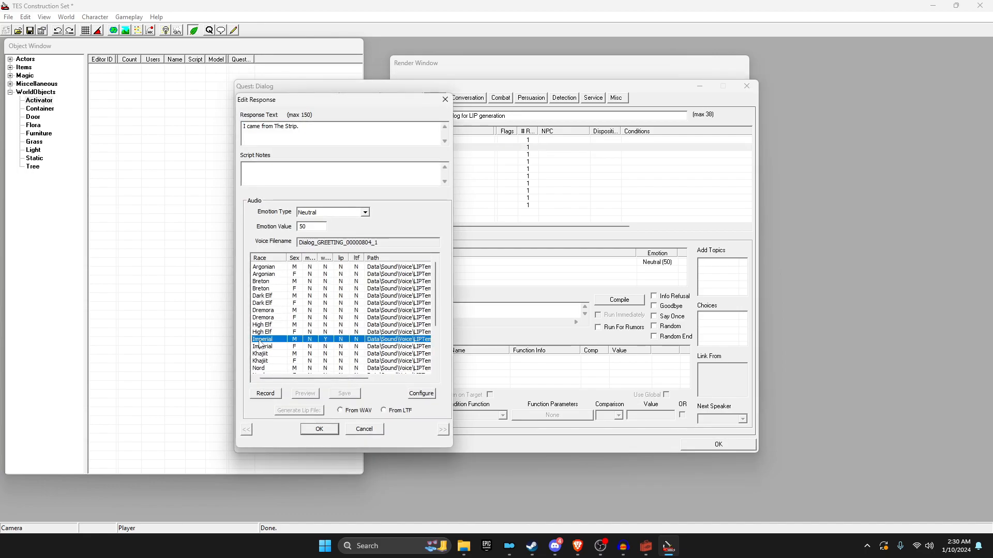
click(355, 412)
click(306, 414)
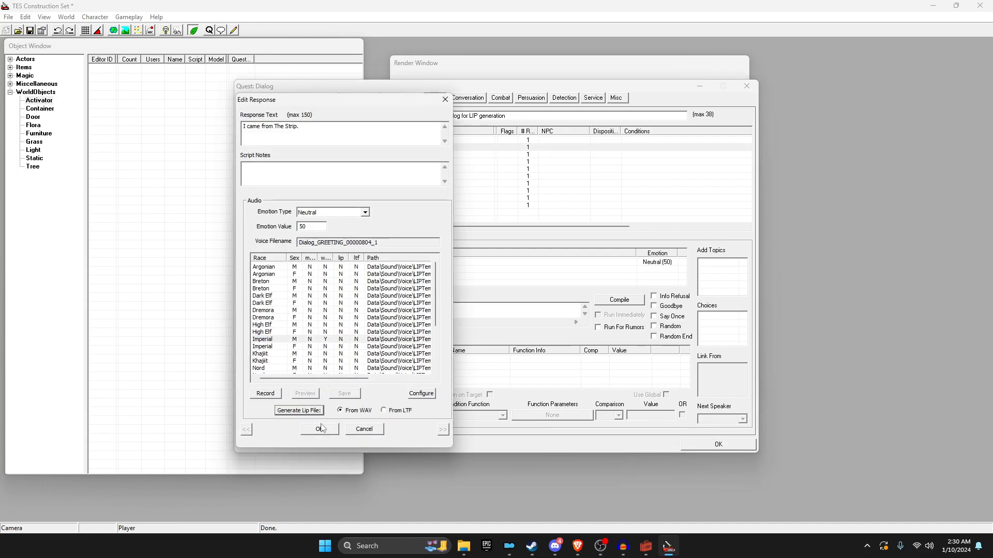
click(322, 429)
click(646, 545)
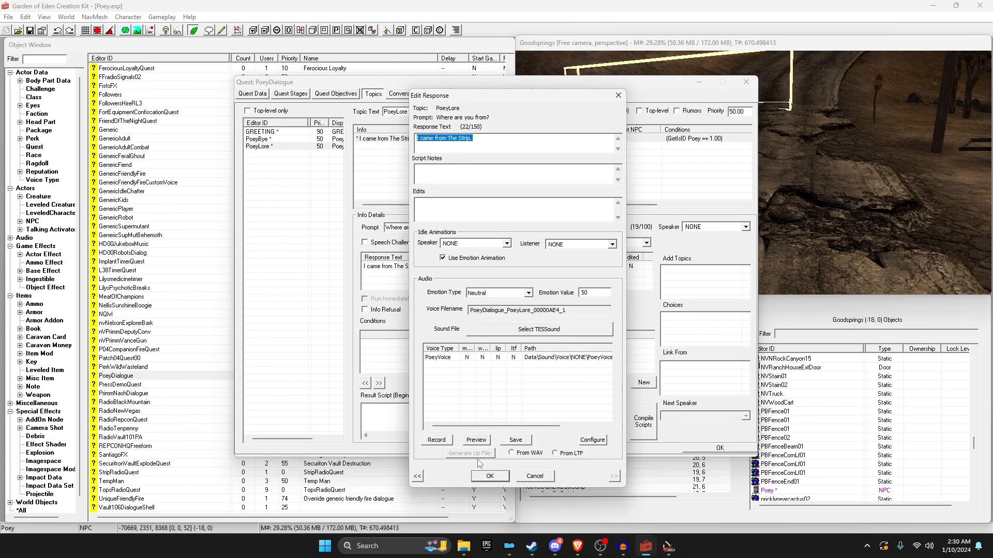
click(490, 476)
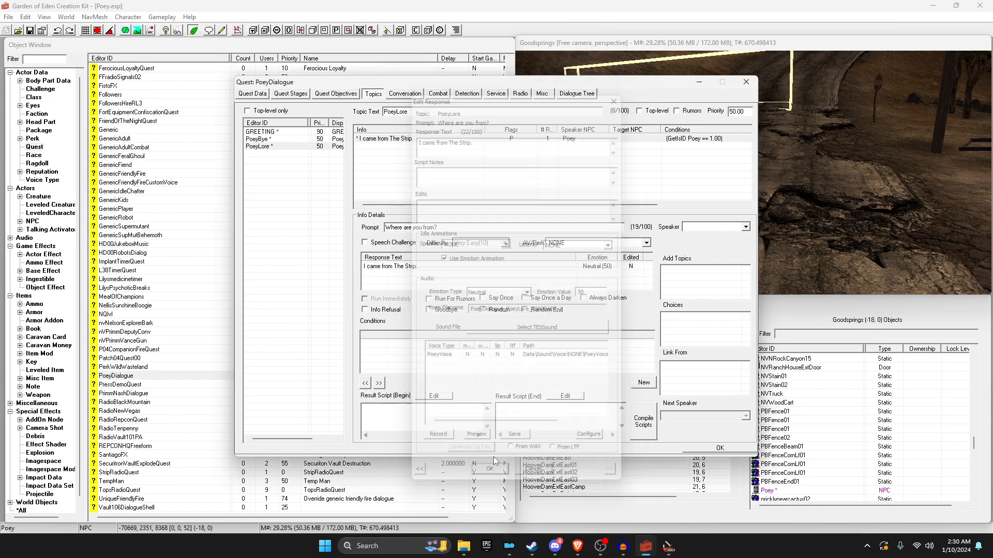
Step: Open PoeyBye's Goodbye response, then select Dialog 3's voice filename in the Construction Set
click(262, 144)
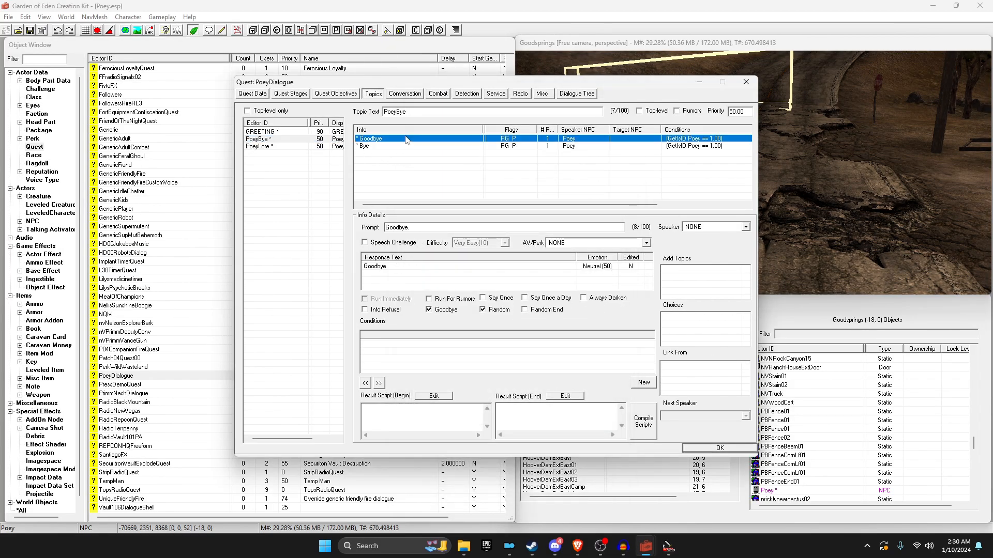
double_click(406, 137)
drag(566, 311, 470, 310)
mouse_move(662, 548)
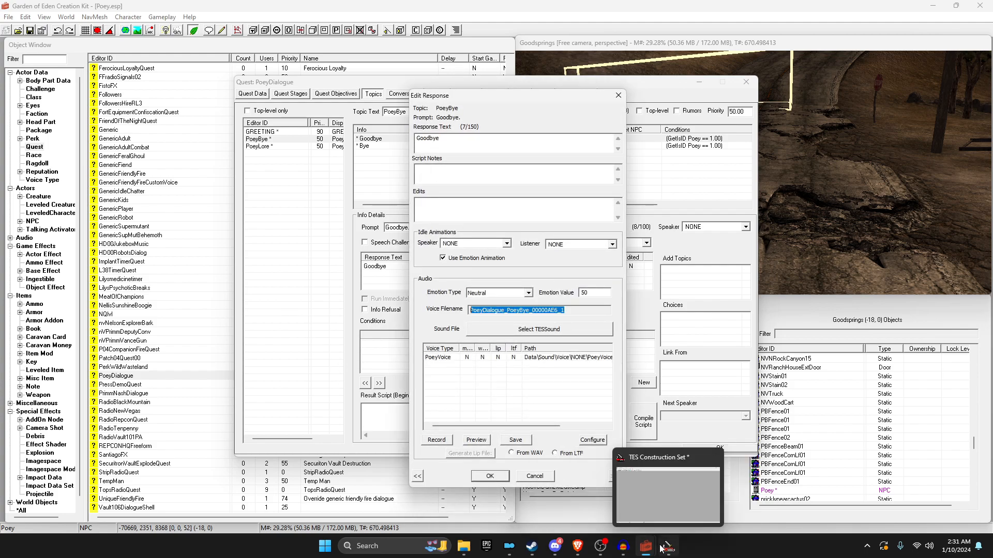
click(667, 491)
double_click(411, 155)
double_click(385, 240)
key(ctrl+c)
Step: Rename the PoeyBye recording to Dialog_GREETING_00000805_1
click(463, 546)
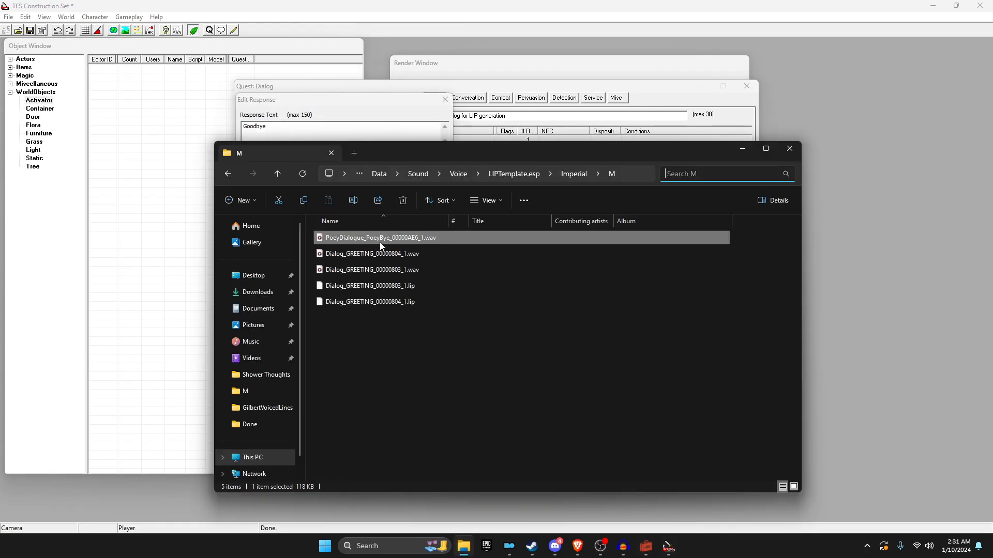
click(357, 238)
key(ctrl+v)
key(Return)
click(494, 318)
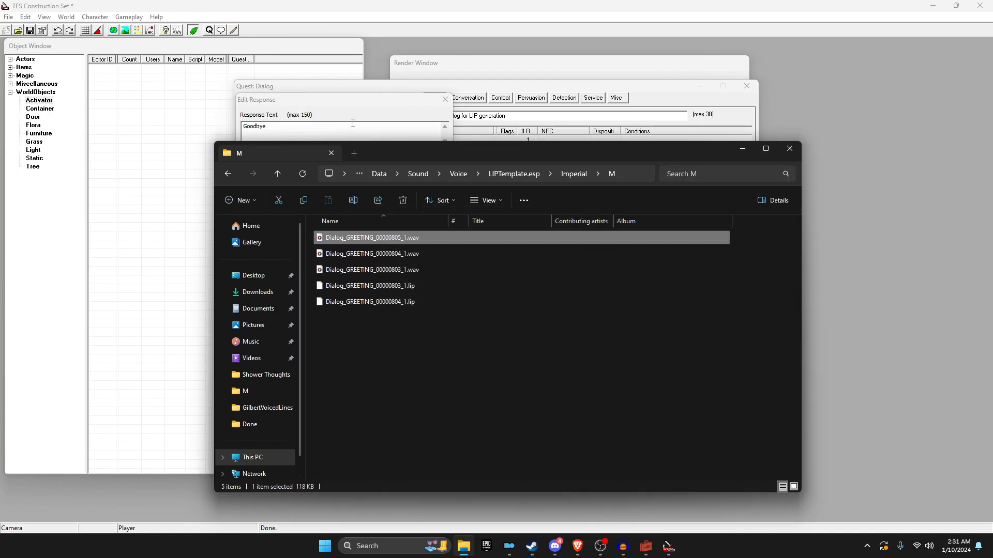
Step: Generate the Imperial M lip file from the WAV for the Goodbye line
click(413, 111)
click(319, 430)
double_click(422, 155)
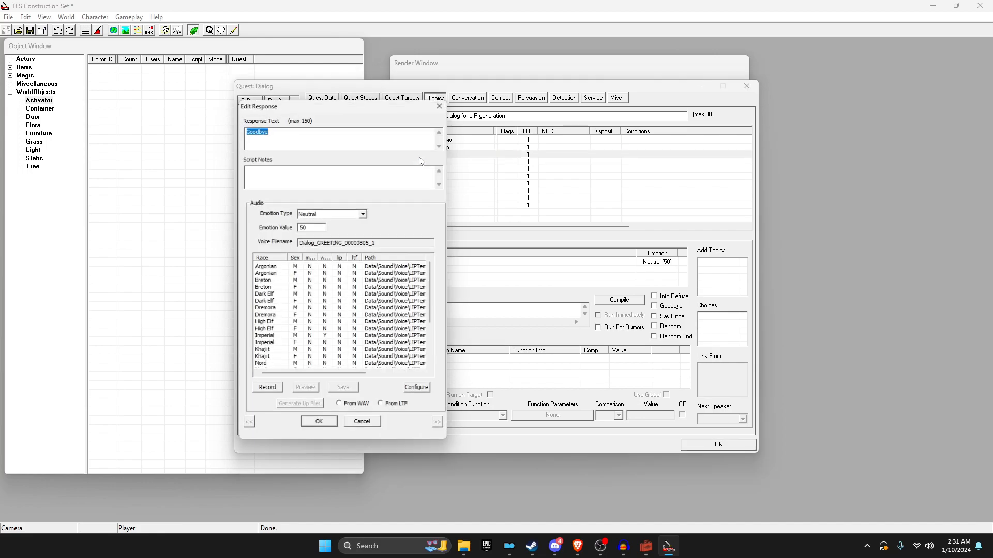
click(276, 340)
click(345, 411)
click(306, 410)
click(320, 429)
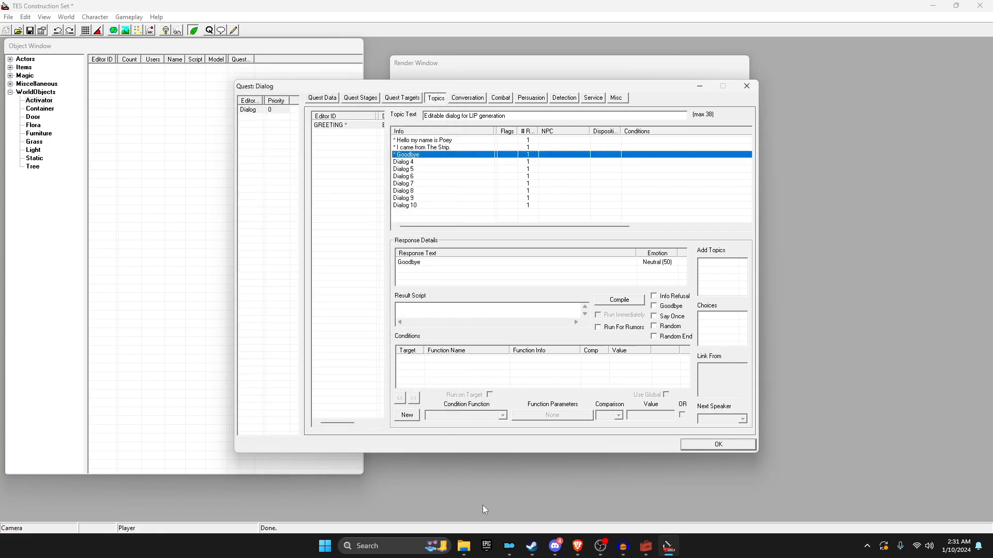
click(463, 546)
drag(412, 363, 338, 292)
Step: Select all six wav and lip files and cut them
drag(368, 352, 349, 284)
drag(314, 235, 494, 272)
drag(441, 358, 391, 239)
right_click(391, 239)
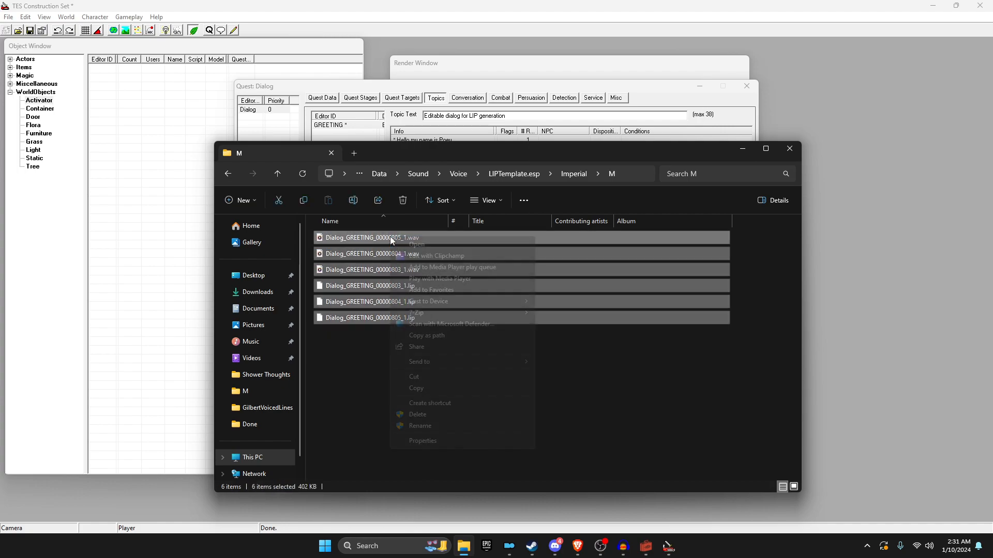
click(427, 375)
Step: Create a new folder named 'Poey Voice Lines' in Downloads
click(245, 298)
right_click(680, 262)
mouse_move(715, 373)
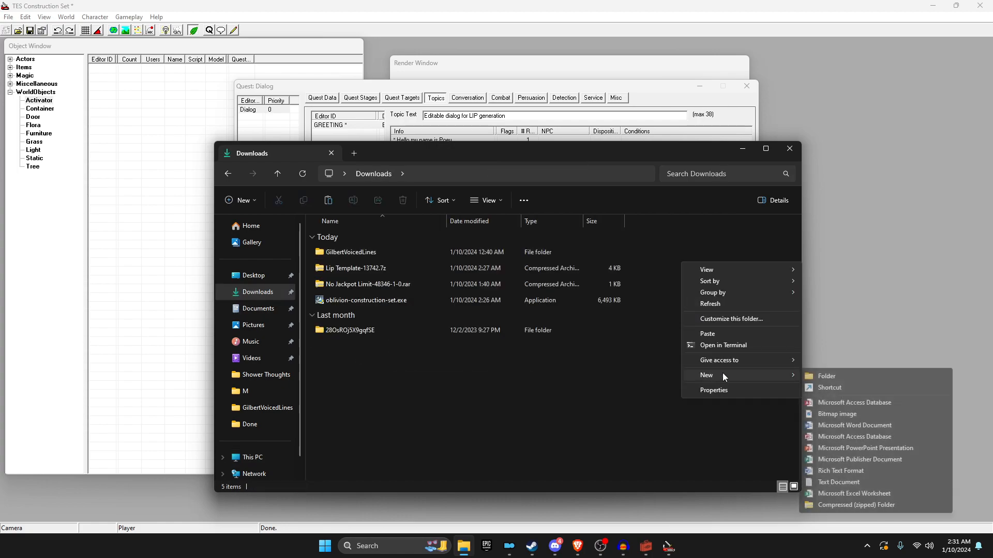
click(847, 375)
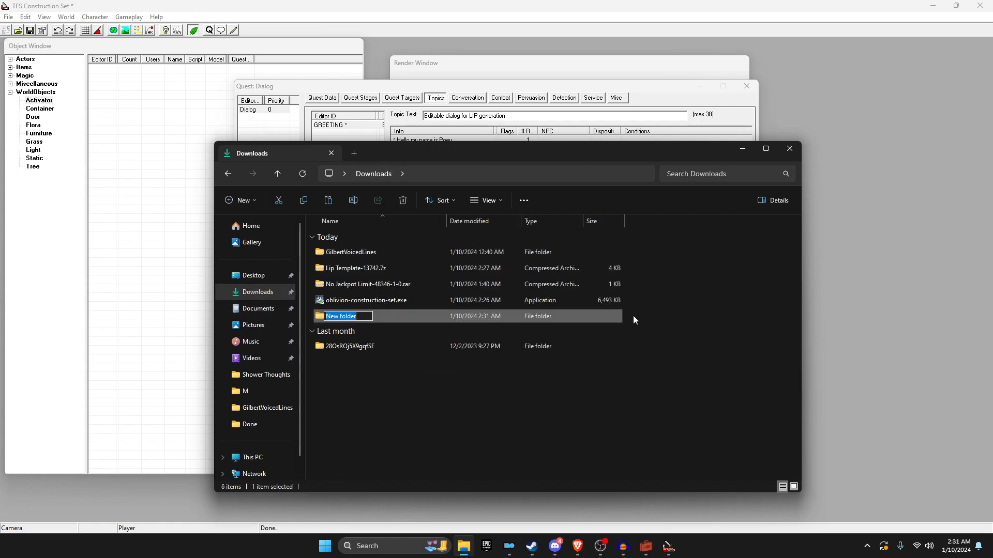
text(Poey Voice Lines)
key(Return)
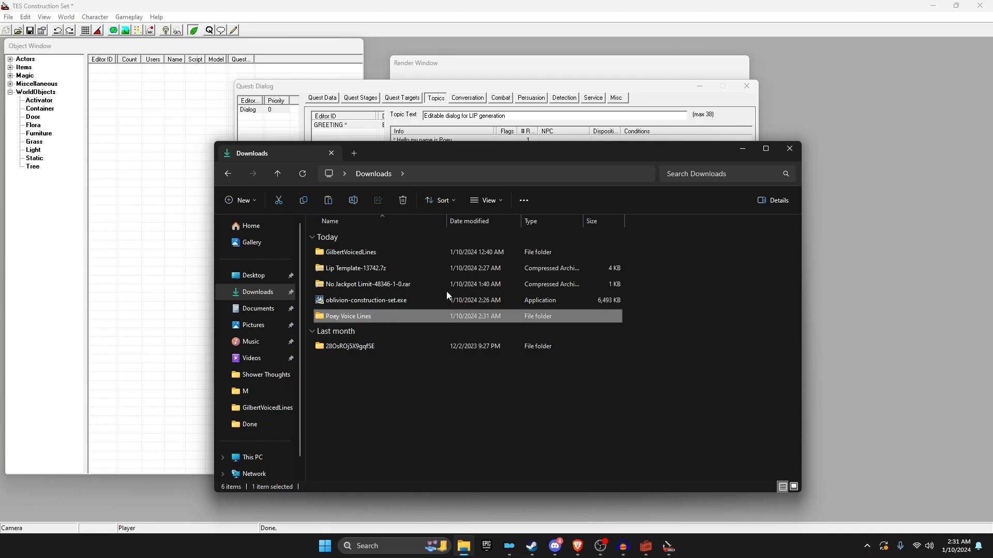
Step: Paste the six voice files into Poey Voice Lines, allowing the protected file
double_click(408, 313)
right_click(408, 312)
click(436, 385)
click(491, 221)
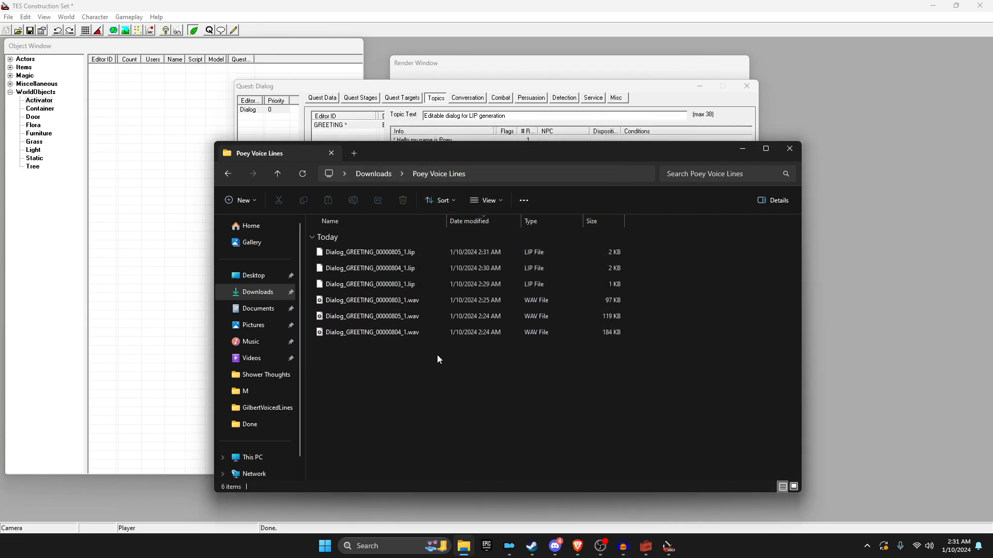
drag(412, 364, 393, 343)
click(387, 300)
click(387, 316)
click(390, 332)
drag(309, 251, 357, 292)
drag(385, 364, 365, 296)
click(386, 367)
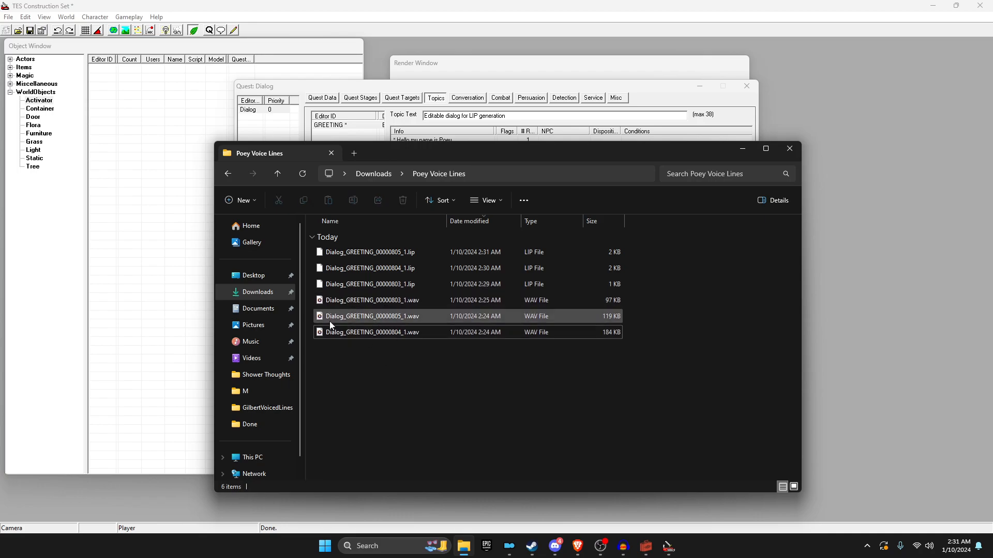
drag(421, 386, 397, 359)
click(359, 222)
click(362, 250)
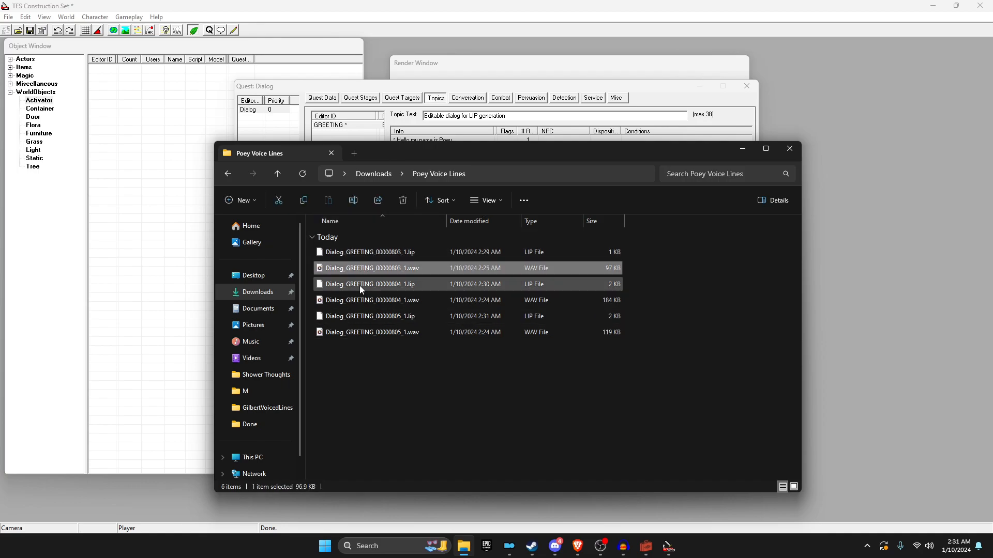
click(362, 316)
click(363, 258)
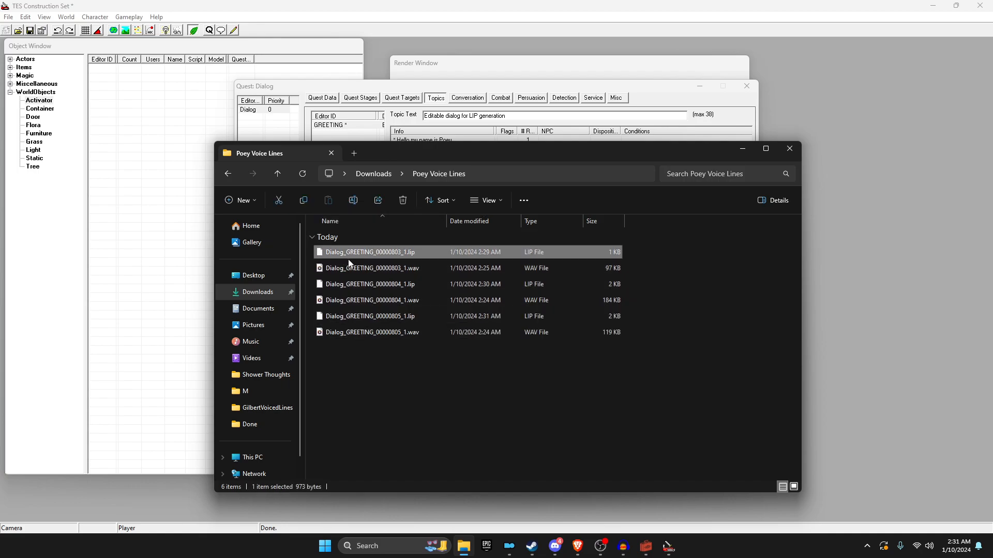
ctrl+click(385, 268)
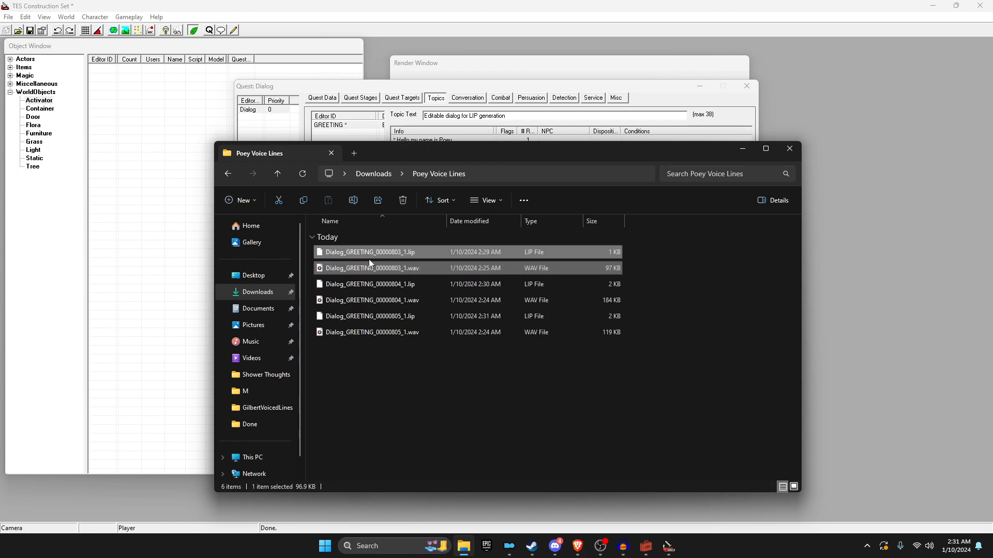
mouse_move(380, 252)
mouse_down()
mouse_move(403, 252)
mouse_move(391, 246)
mouse_up()
click(334, 283)
click(337, 301)
drag(306, 282, 381, 306)
click(337, 322)
ctrl+click(330, 330)
drag(307, 314, 402, 343)
click(407, 341)
click(404, 251)
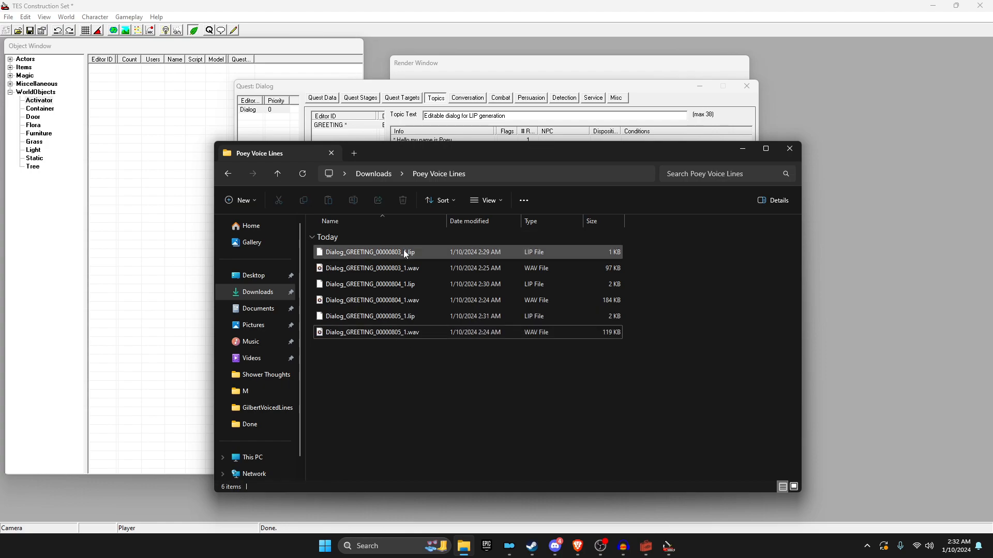
click(395, 263)
click(374, 224)
click(374, 225)
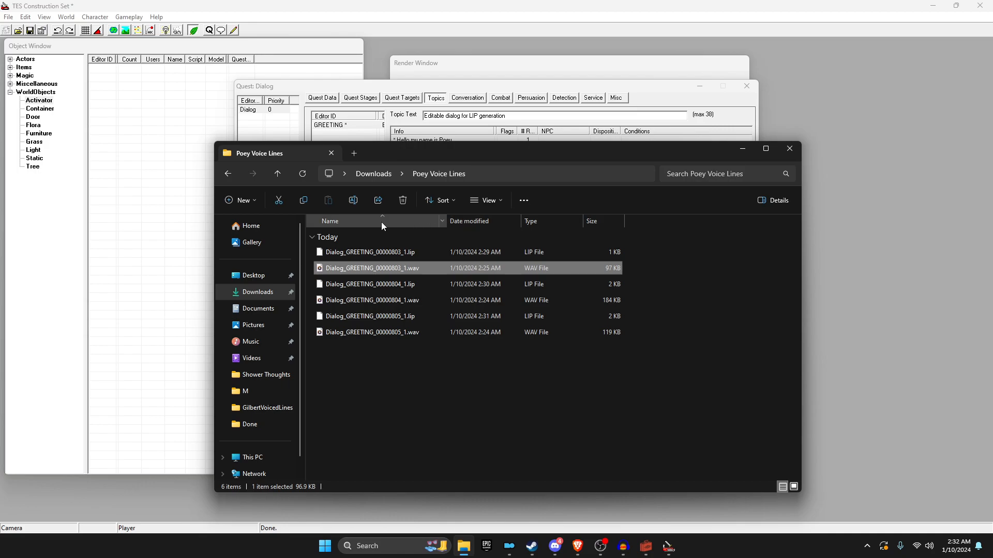
click(569, 220)
drag(302, 273, 538, 338)
click(569, 220)
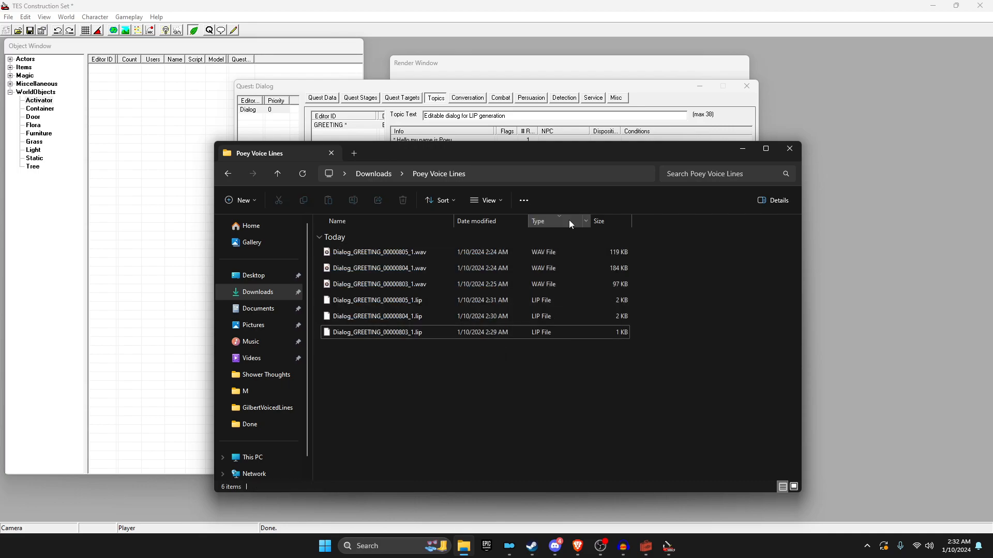
click(393, 221)
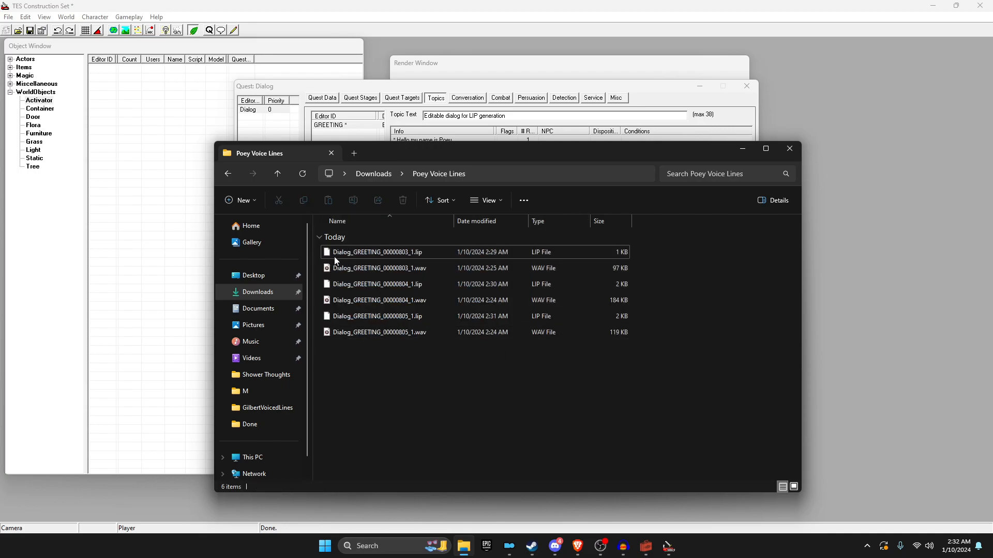
click(317, 254)
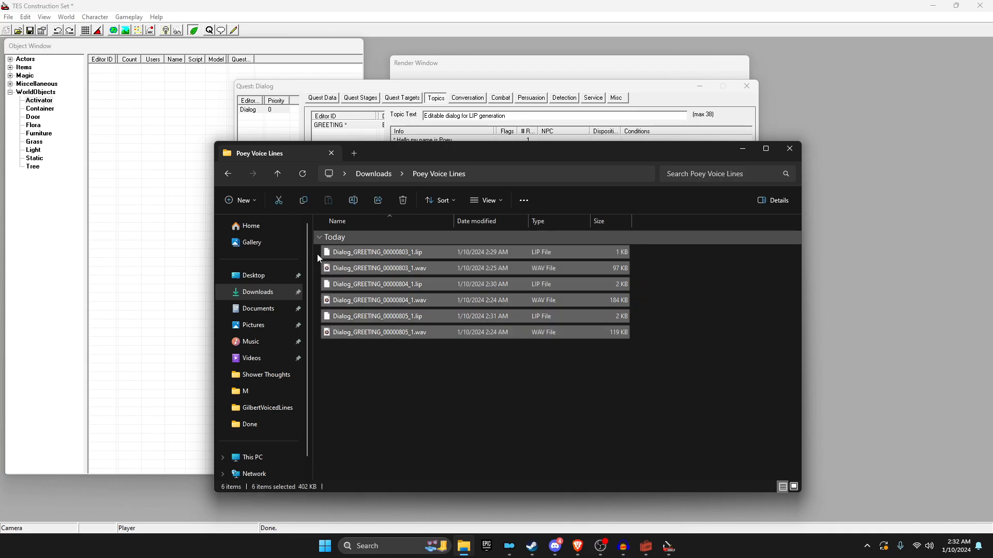
click(317, 254)
double_click(339, 269)
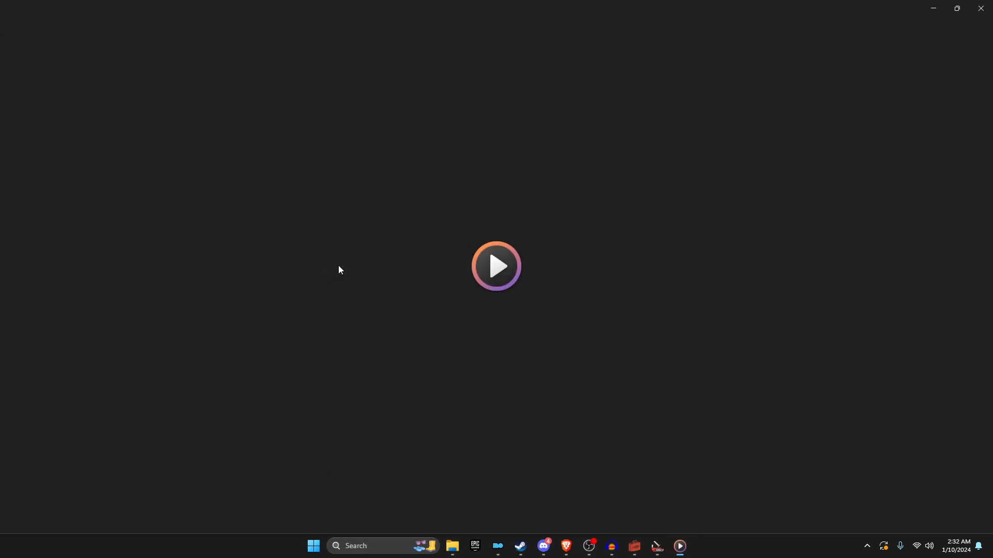
click(980, 8)
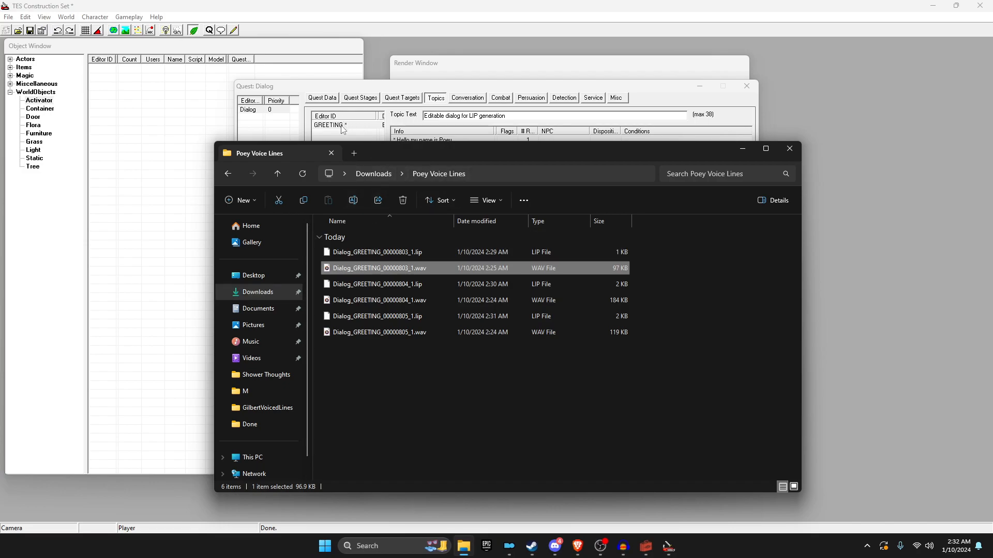
Step: Close the quest dialog and the Construction Set, declining to save the plugin
click(342, 126)
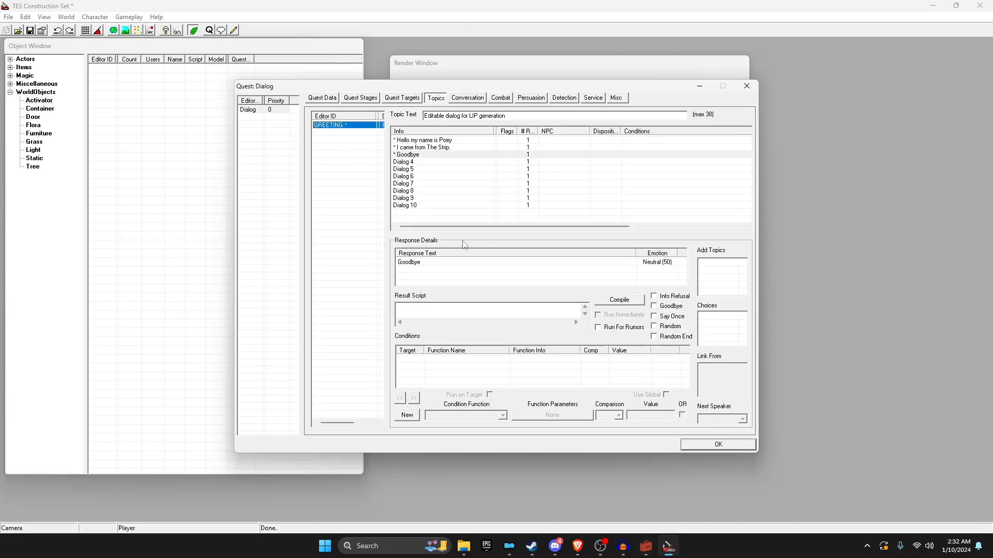
click(748, 86)
click(979, 5)
click(513, 303)
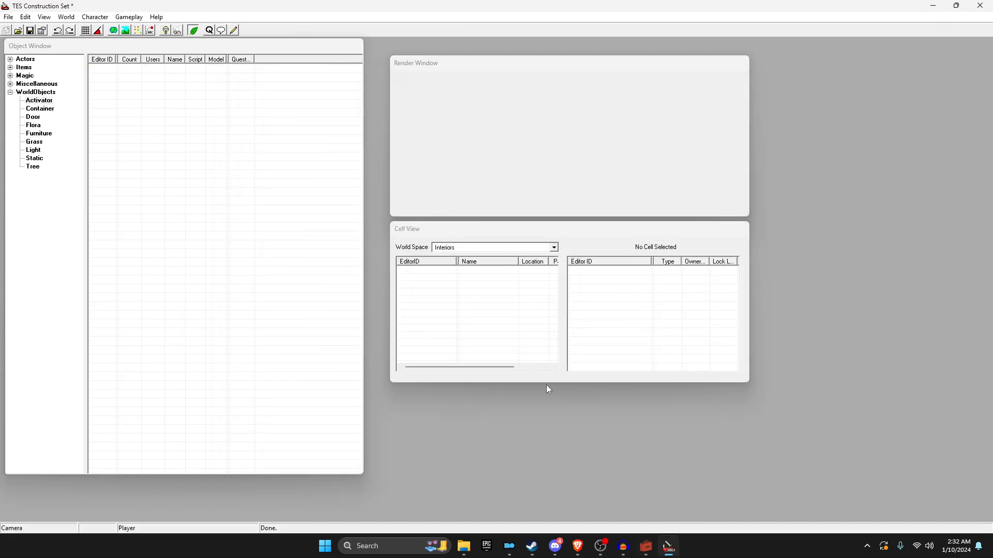
Step: Close the PoeyBye editor and select GREETING's 'Hello my name is Poey' response
mouse_move(647, 547)
click(653, 453)
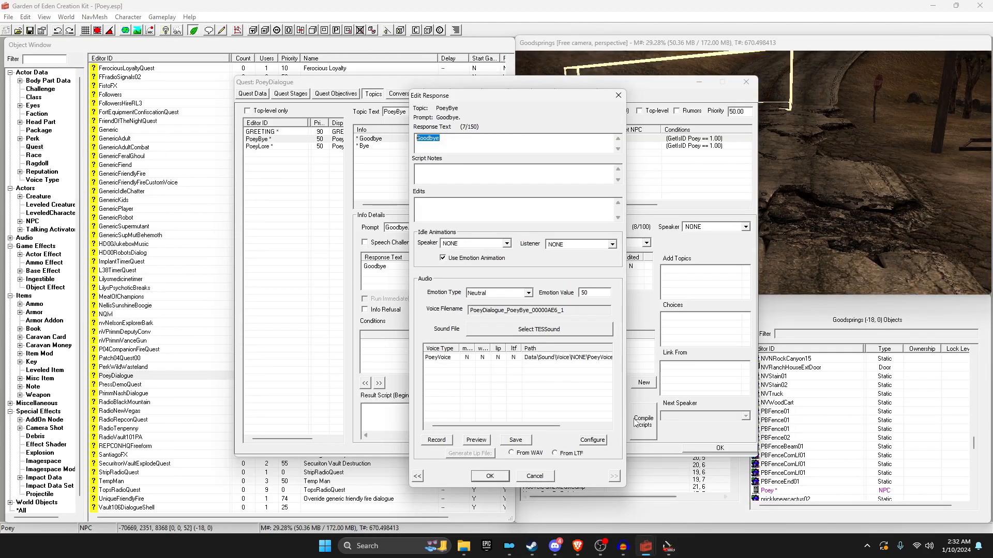
click(488, 476)
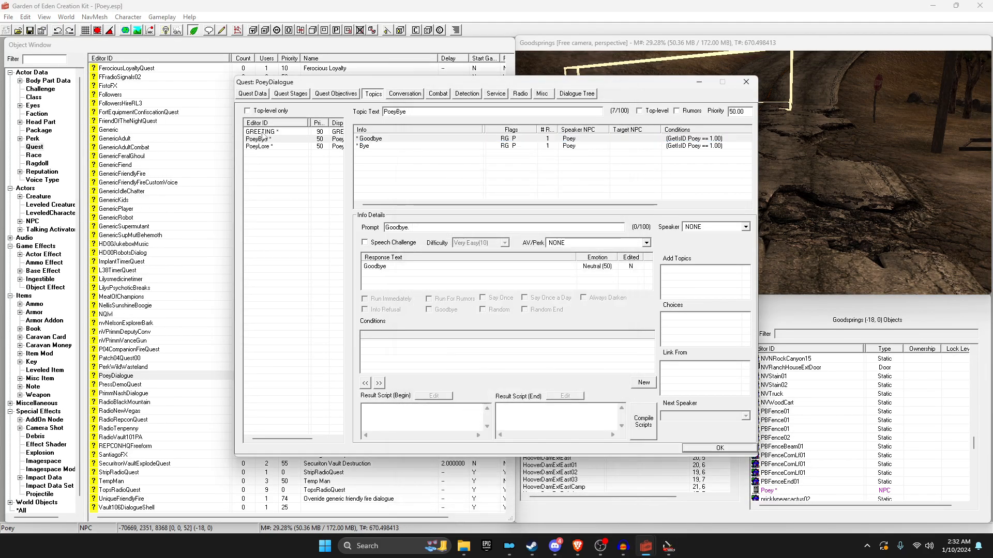
key(Up)
click(377, 139)
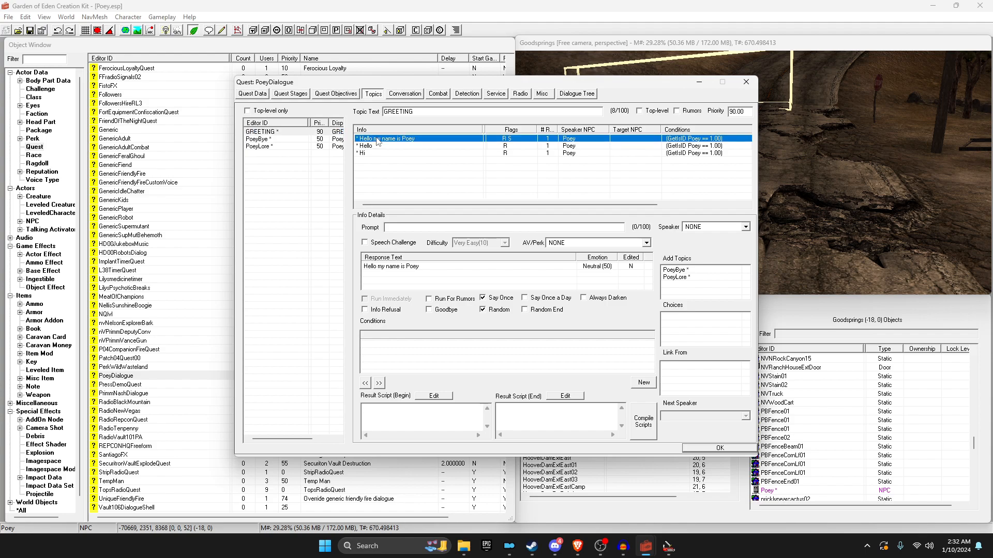
Step: Replay the 803 greeting clip, then open the Hello response showing PoeyDialogue_GREETING_00000AE1_1
click(465, 547)
double_click(390, 268)
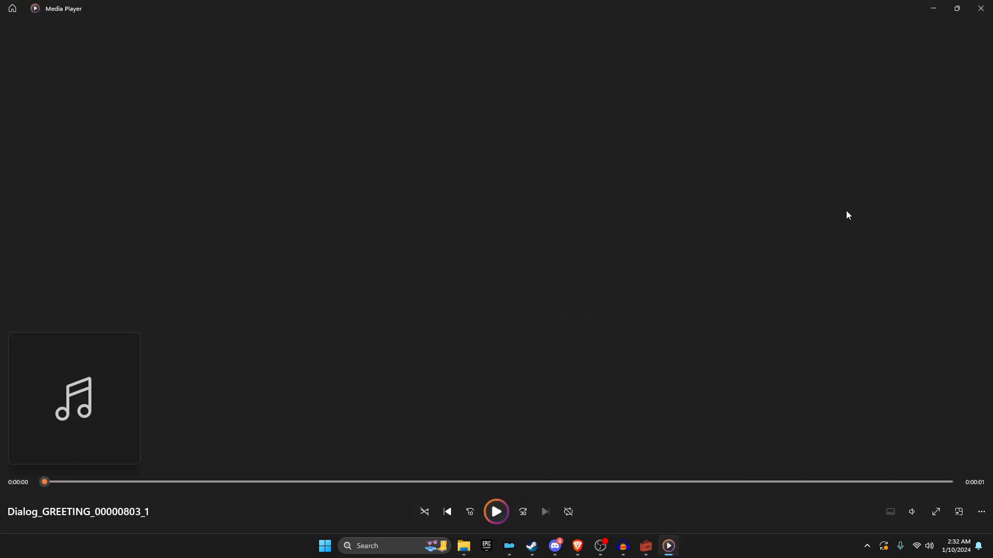
click(981, 8)
click(425, 139)
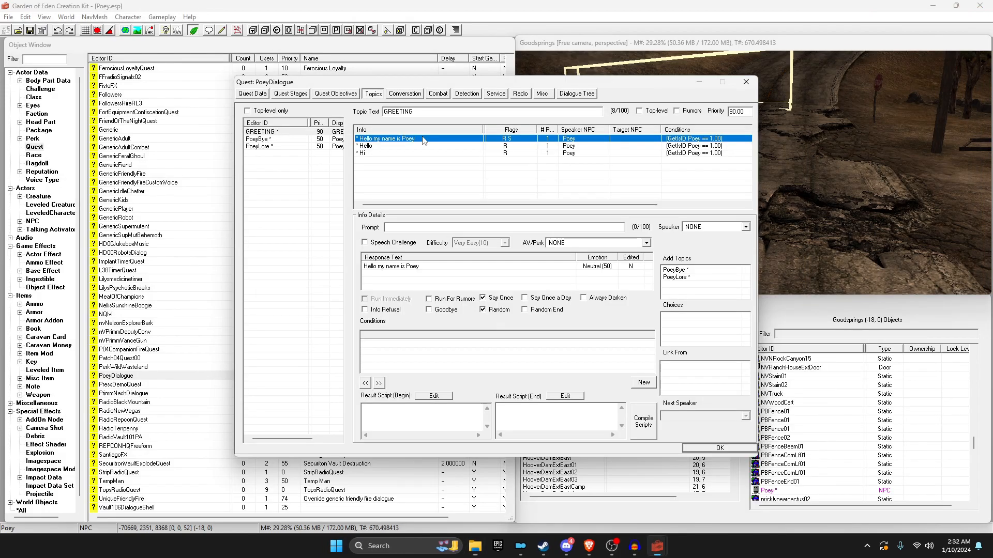
double_click(395, 147)
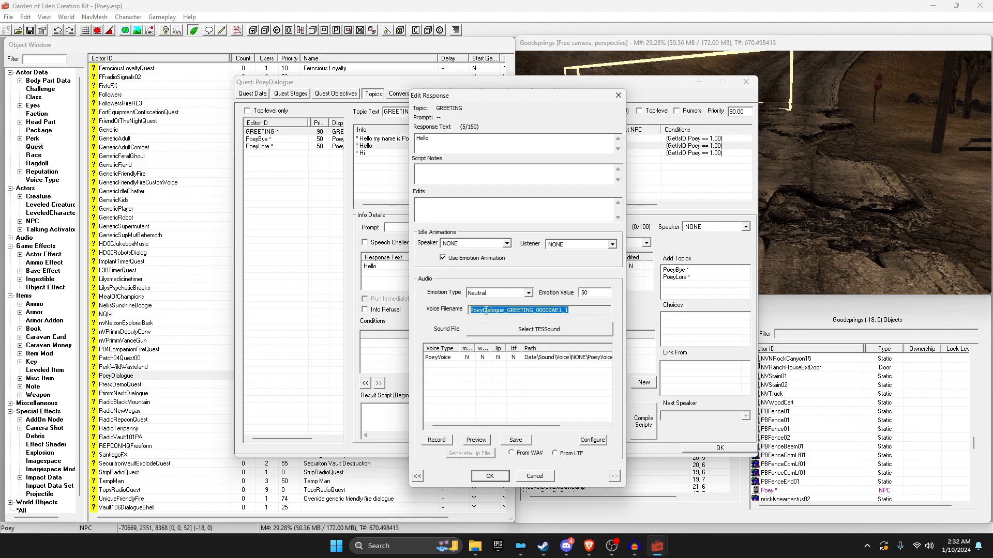
Step: Rename the 803 wav and lip files to PoeyDialogue_GREETING_00000AE1_1
click(474, 547)
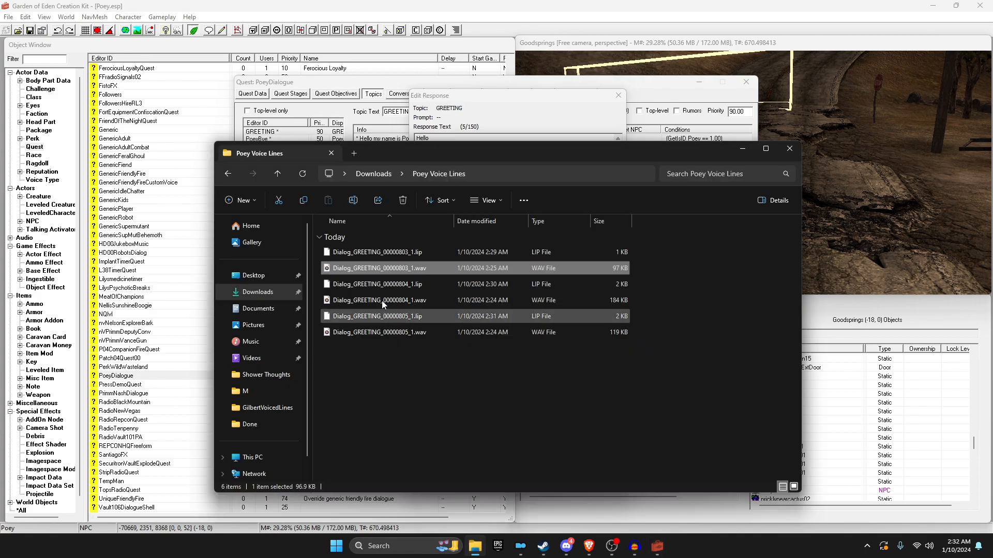
click(362, 253)
ctrl+click(368, 269)
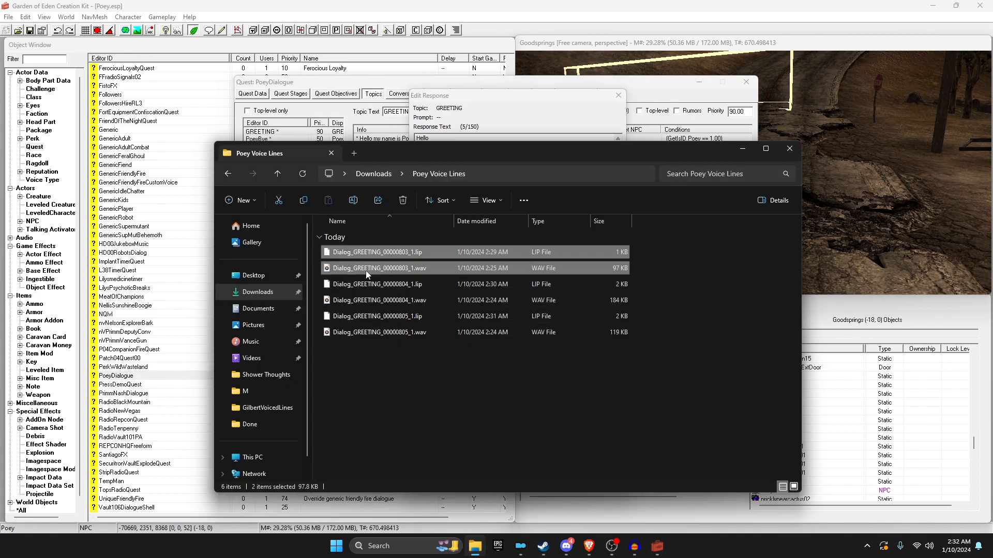
click(365, 269)
key(F2)
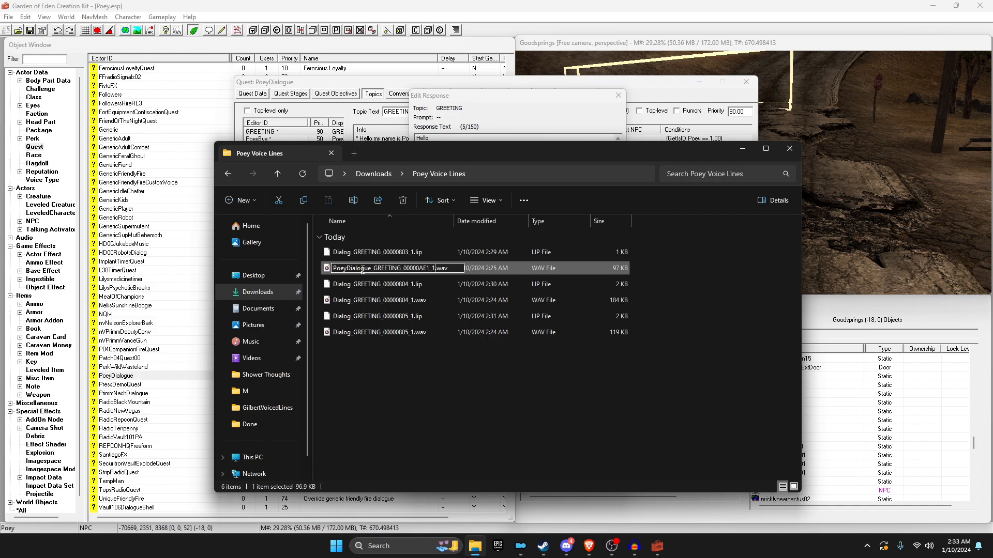
key(Return)
click(361, 252)
key(F2)
text(PoeyDialogue_GREETING_00000AE1_1)
key(Return)
drag(413, 371, 379, 328)
click(449, 374)
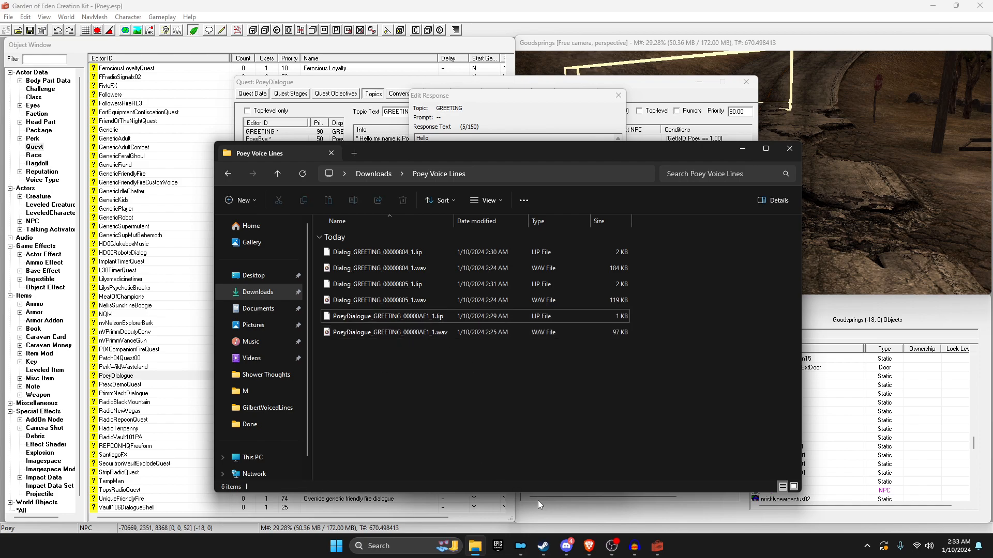
Step: Play the 804 clip, close the Hello editor, and open PoeyLore's 'I came from The Strip' response
double_click(368, 265)
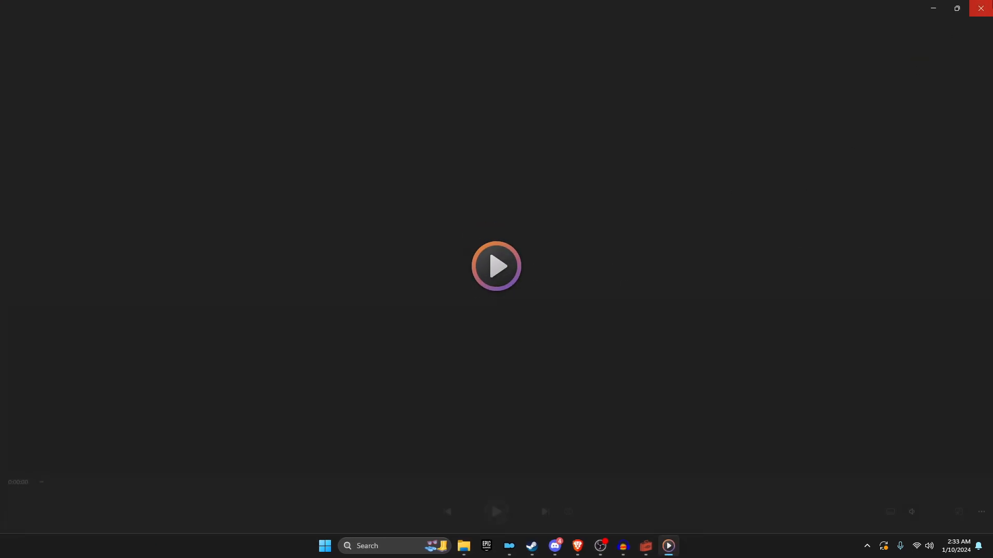
click(981, 7)
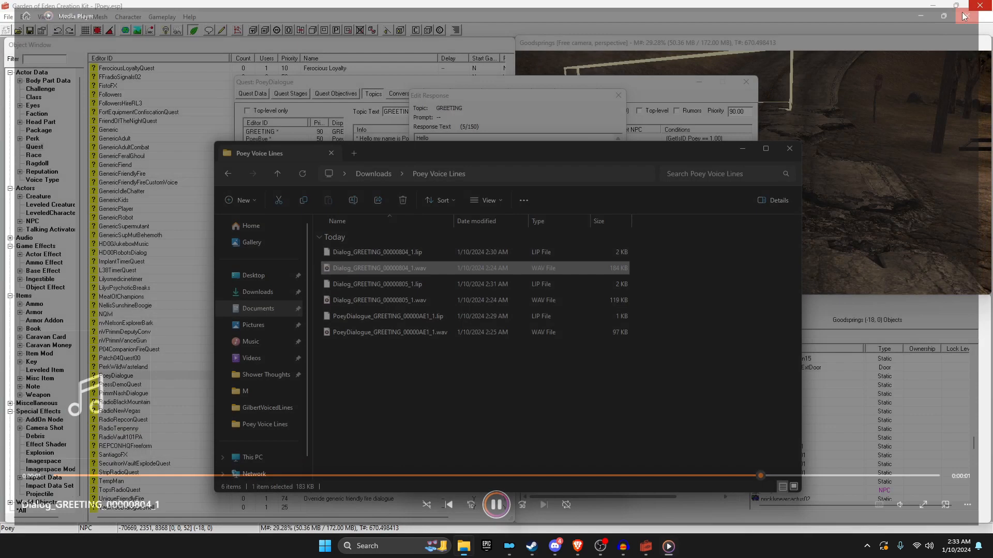
click(464, 129)
click(613, 96)
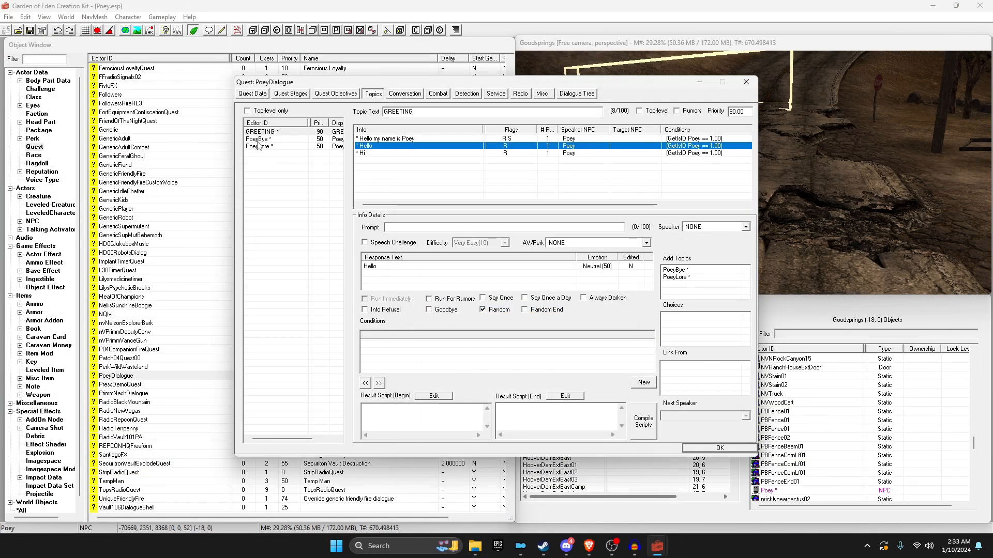
click(265, 148)
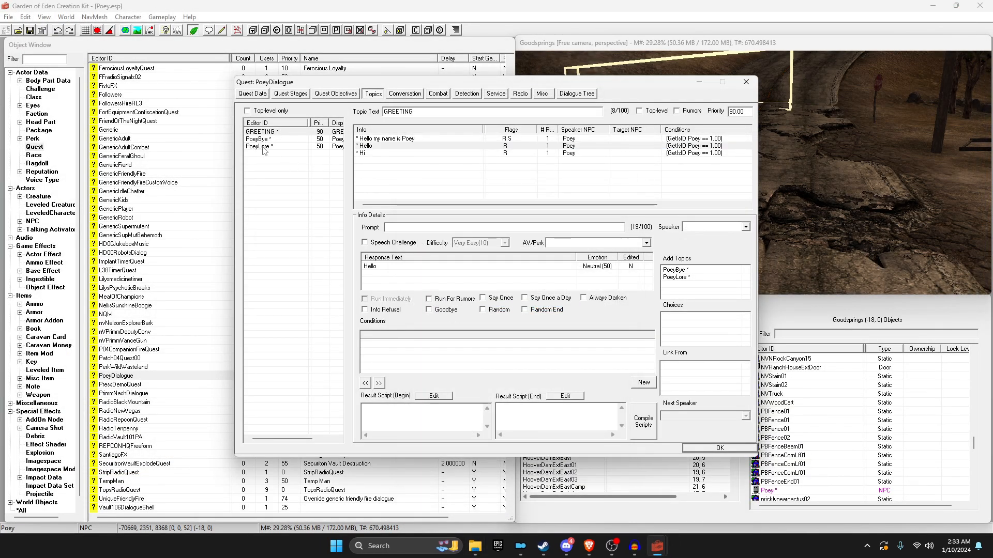
double_click(387, 139)
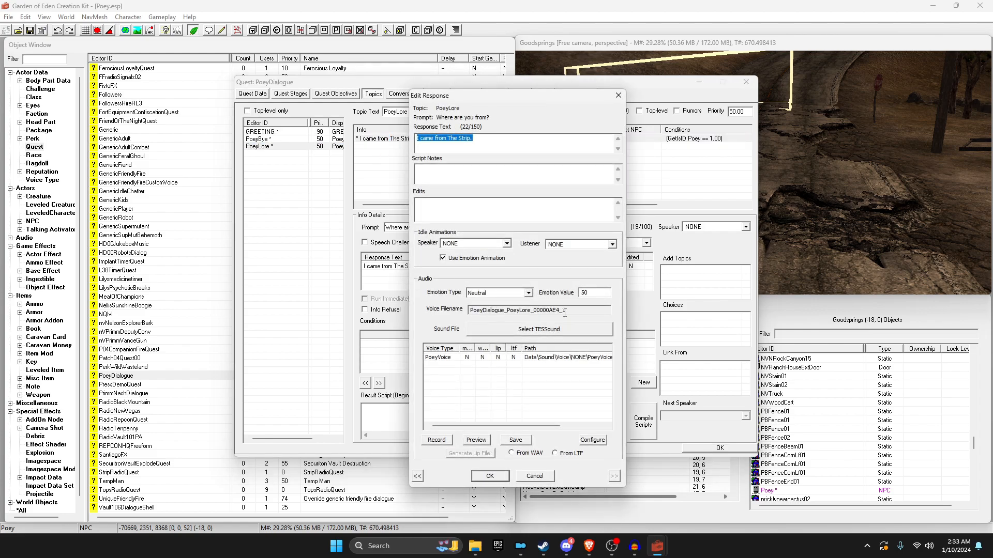
Step: Rename the lore line's file to its PoeyLore voice filename and close the response editor
click(475, 546)
key(F2)
key(Return)
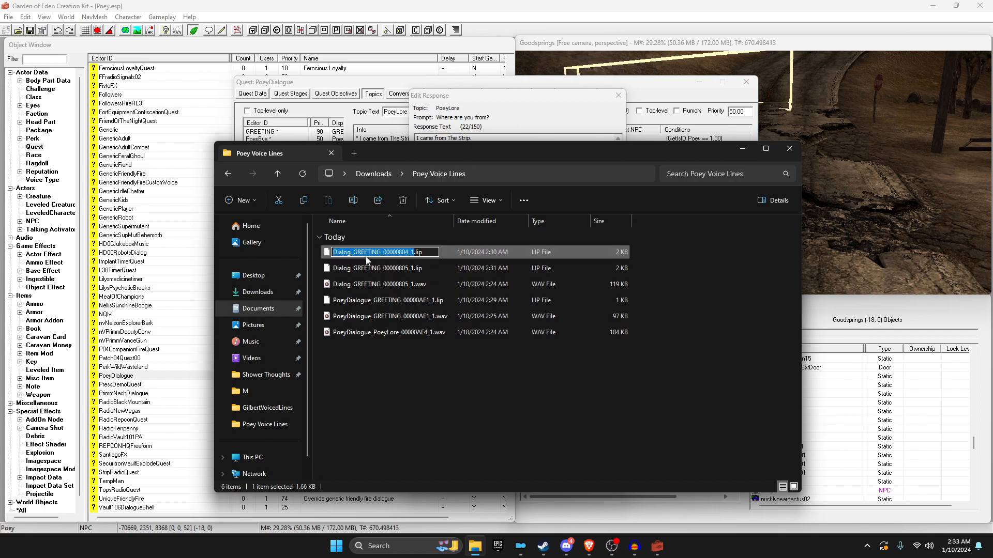
click(545, 116)
click(490, 475)
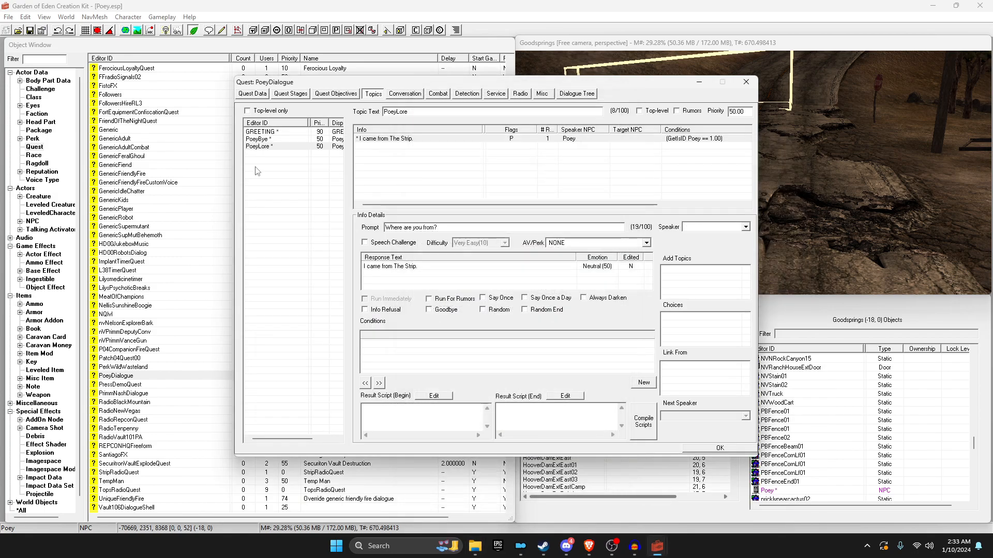
Step: Rename the remaining greeting WAV and LIP to PoeyDialogue_PoeyBye_00000AE6_1
click(269, 147)
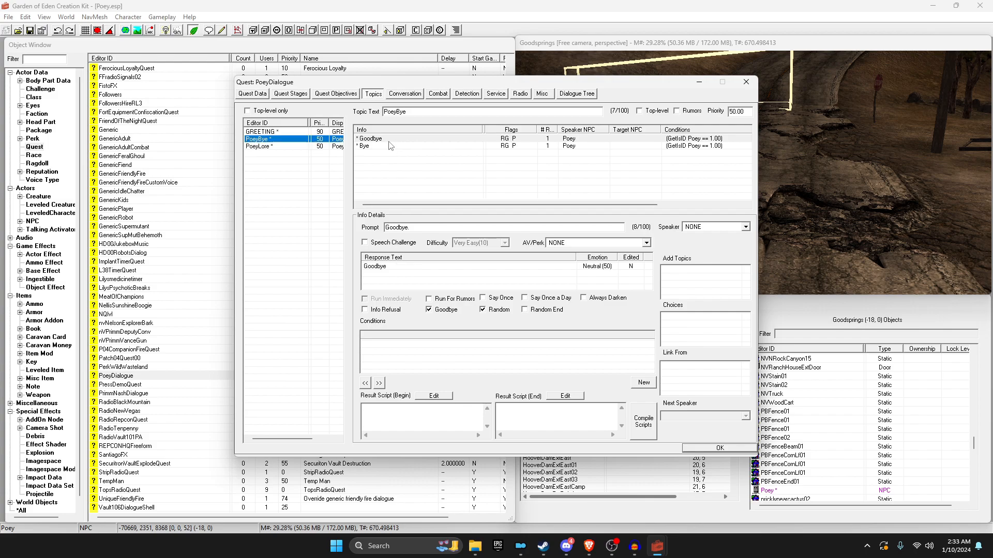
double_click(388, 140)
click(567, 311)
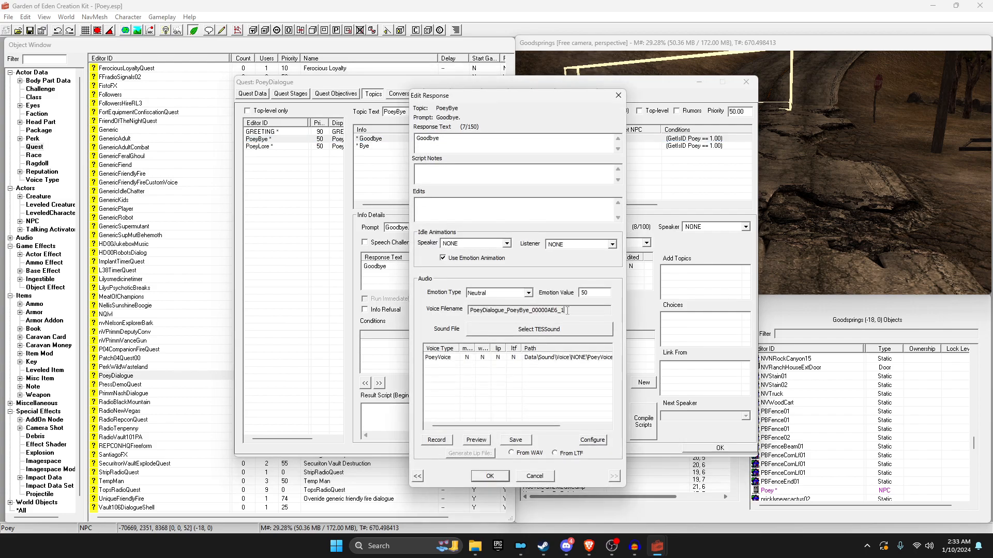
click(475, 546)
click(381, 269)
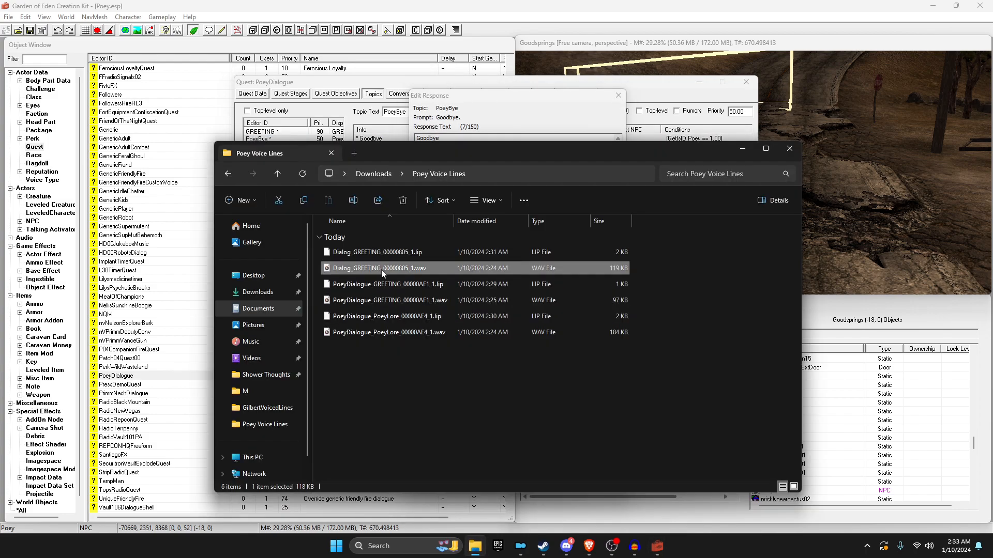
key(Return)
click(384, 253)
key(F2)
text(PoeyDialogue_PoeyBye_00000AE6_1)
key(Return)
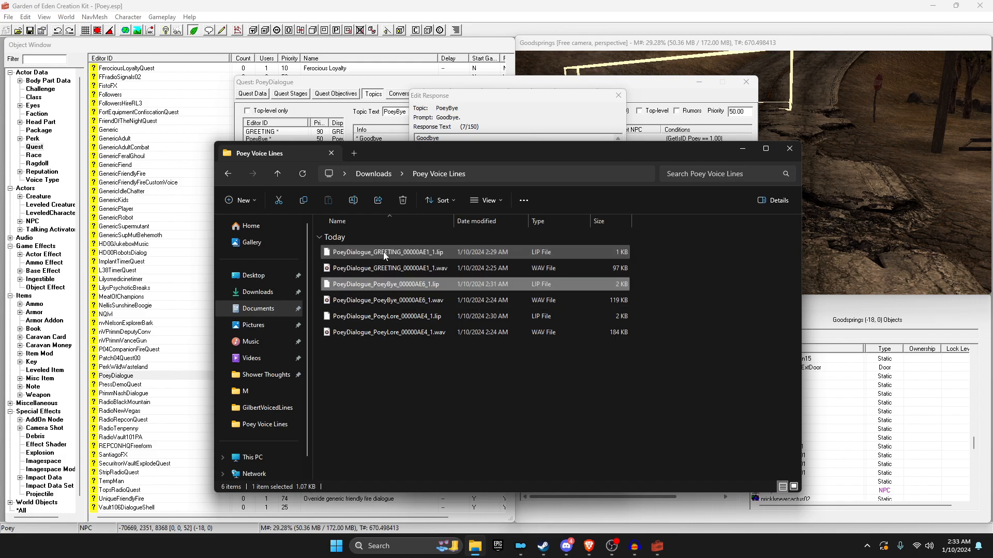
Step: Select all six voice files and cut them
drag(429, 457, 352, 253)
right_click(352, 252)
click(395, 352)
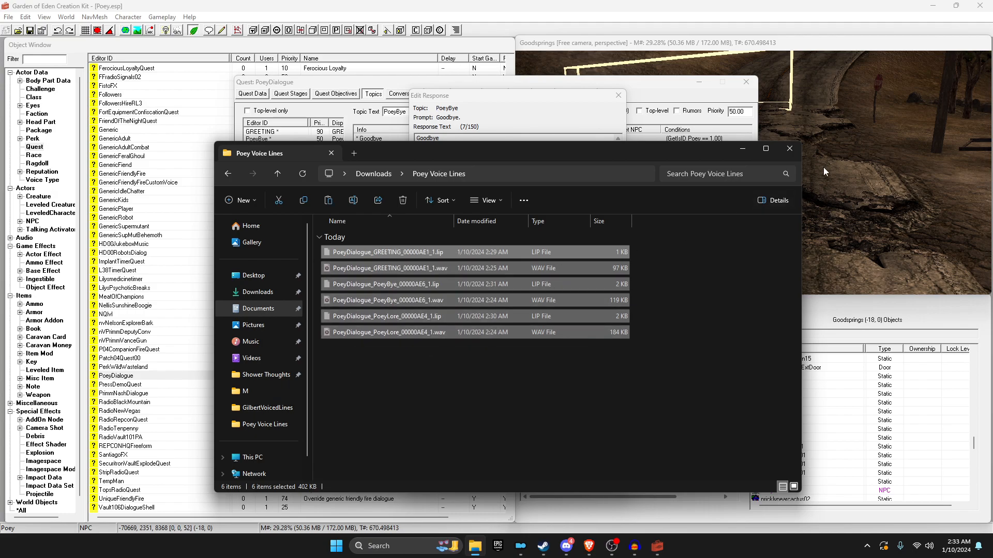
Step: Open Fallout: New Vegas's local install folder from the Steam library
click(791, 150)
click(543, 546)
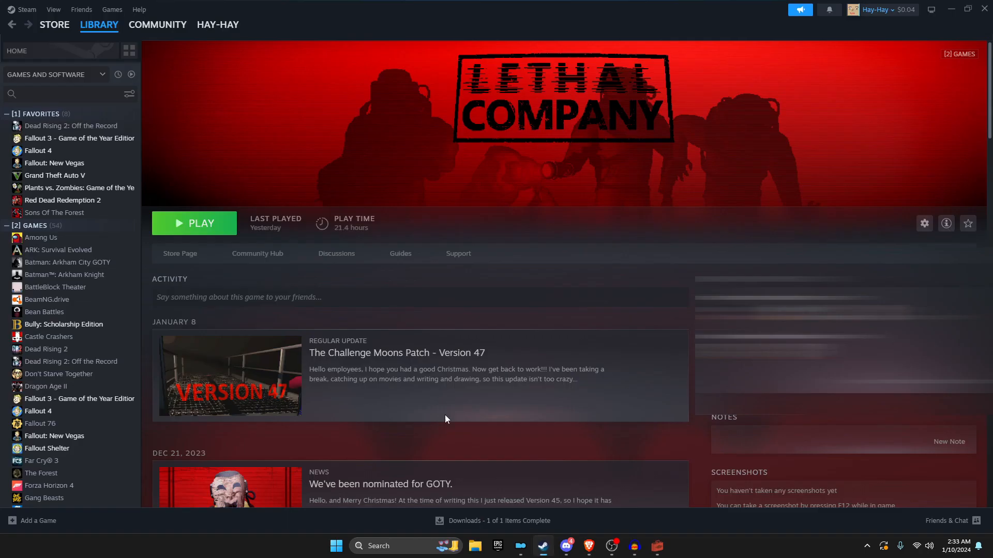
right_click(70, 164)
mouse_move(110, 241)
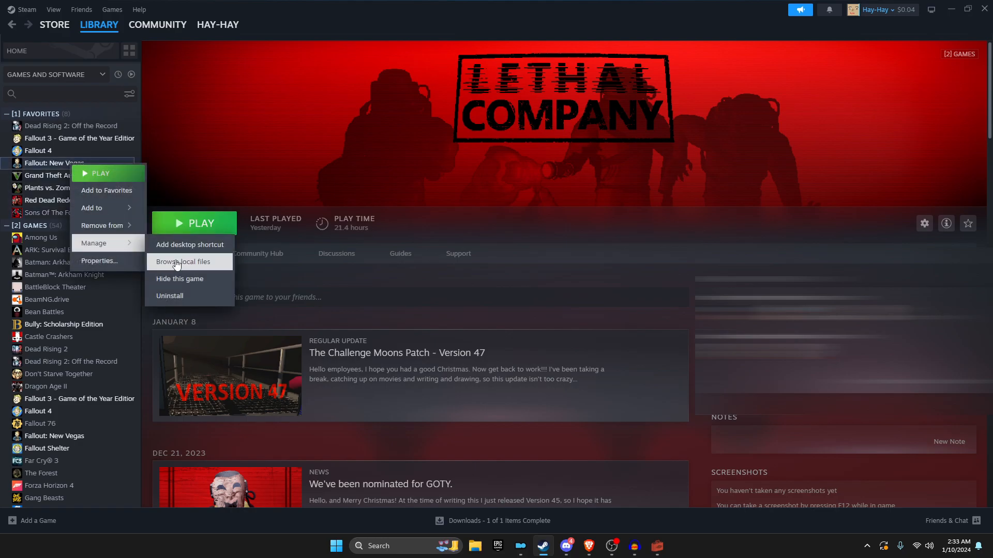
click(189, 260)
Step: Paste the six voice files into Data\Sound\Voice\NONE\PoeyVoice
double_click(363, 237)
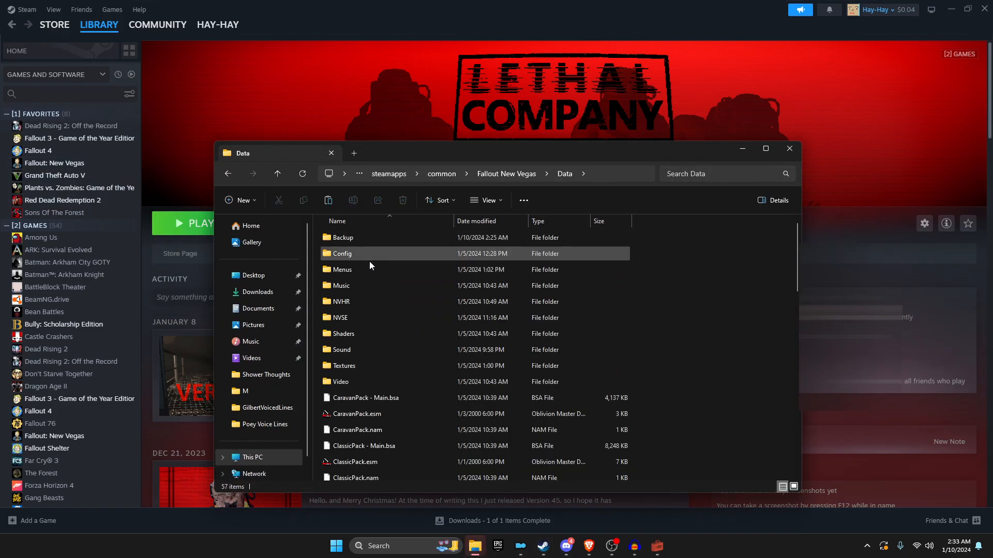
double_click(353, 349)
double_click(356, 255)
double_click(354, 267)
double_click(364, 239)
right_click(367, 283)
click(394, 355)
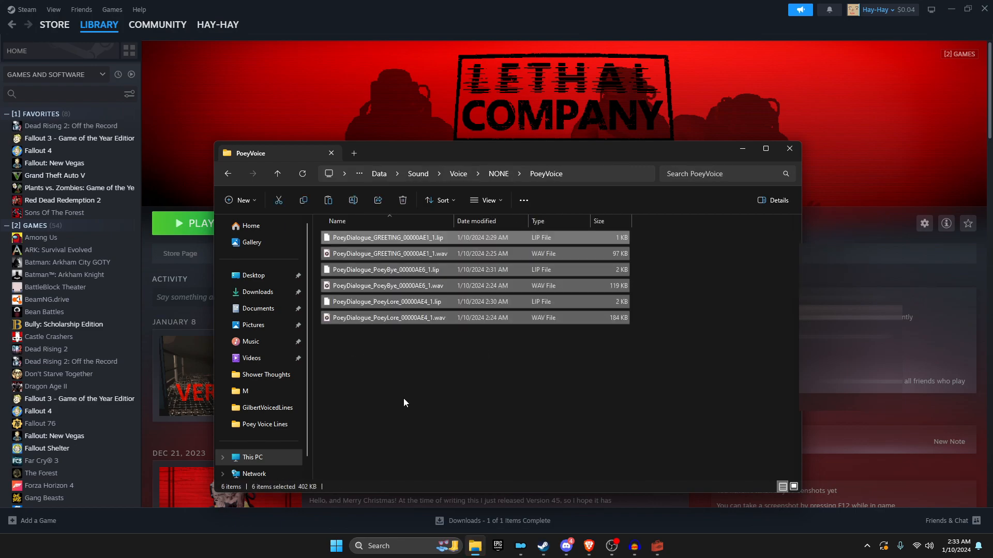
drag(538, 405, 373, 238)
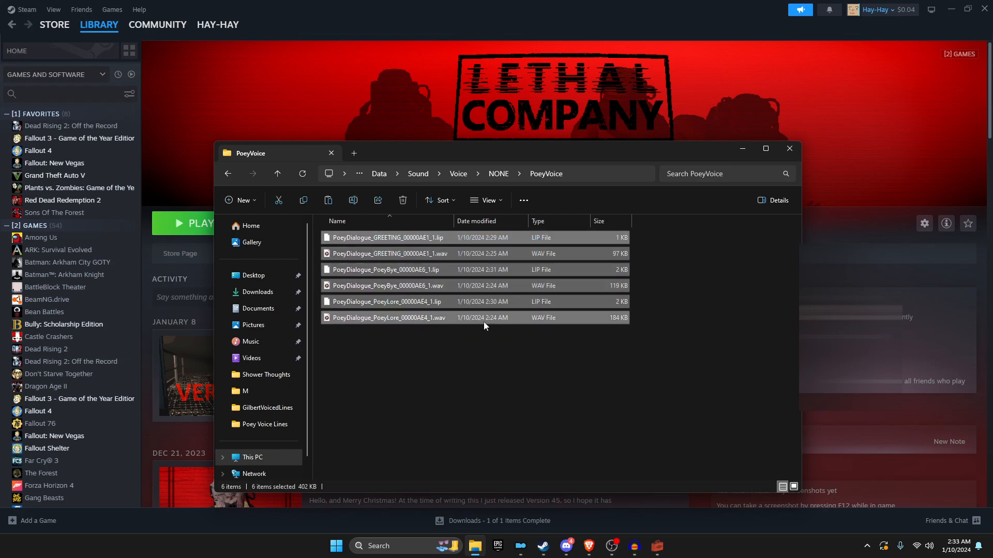
drag(587, 236, 652, 306)
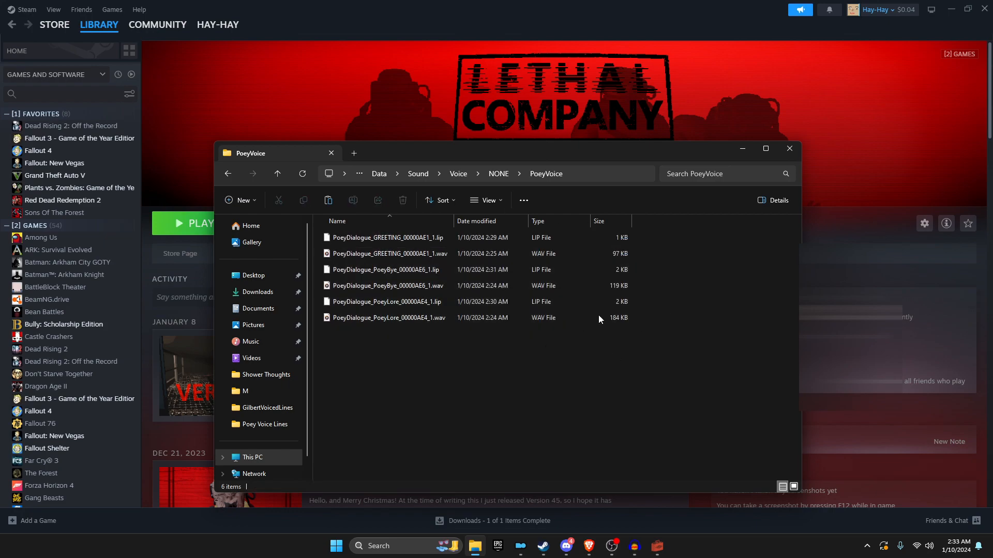
Step: Launch Fallout: New Vegas, walk downhill through the town alley to Poey, and start talking
click(526, 551)
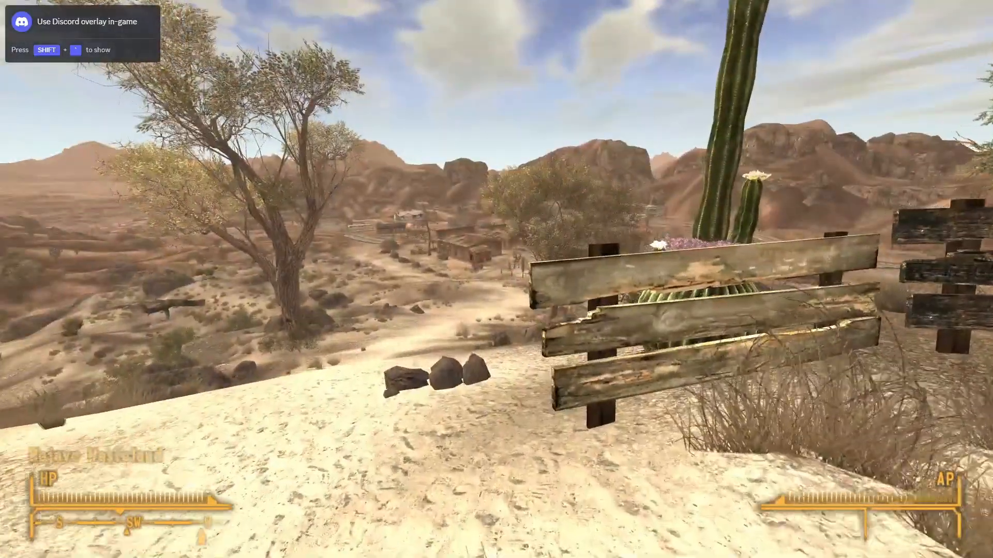
key(w)
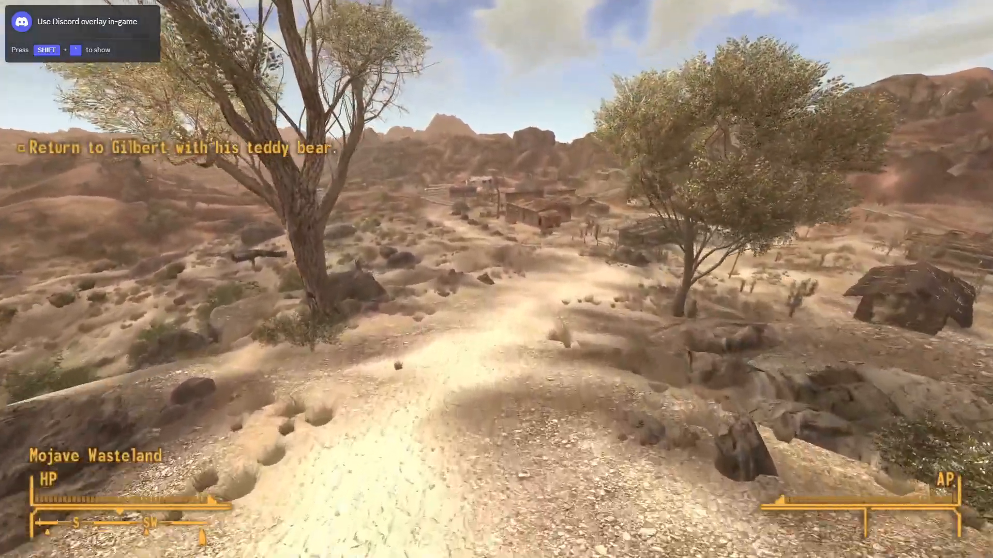
key(w)
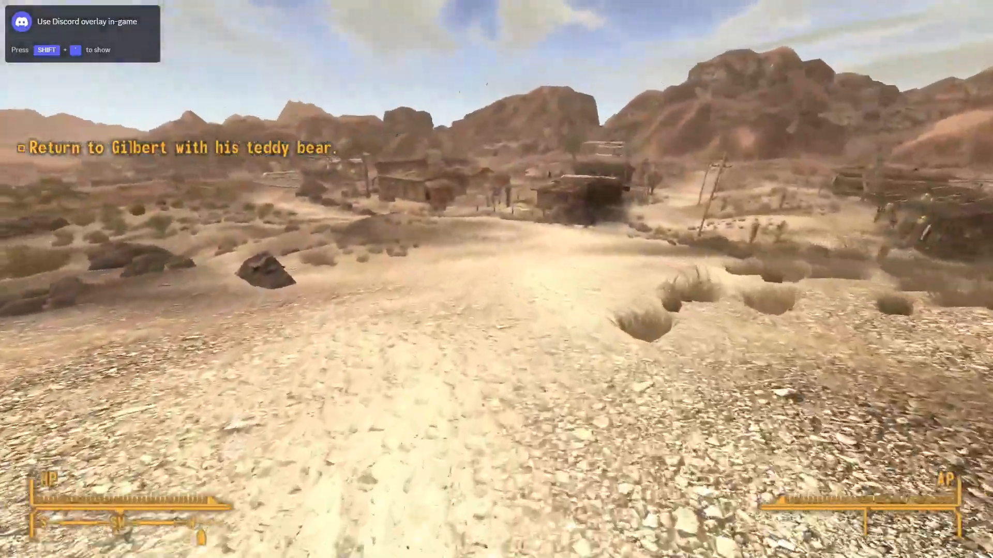
key(w)
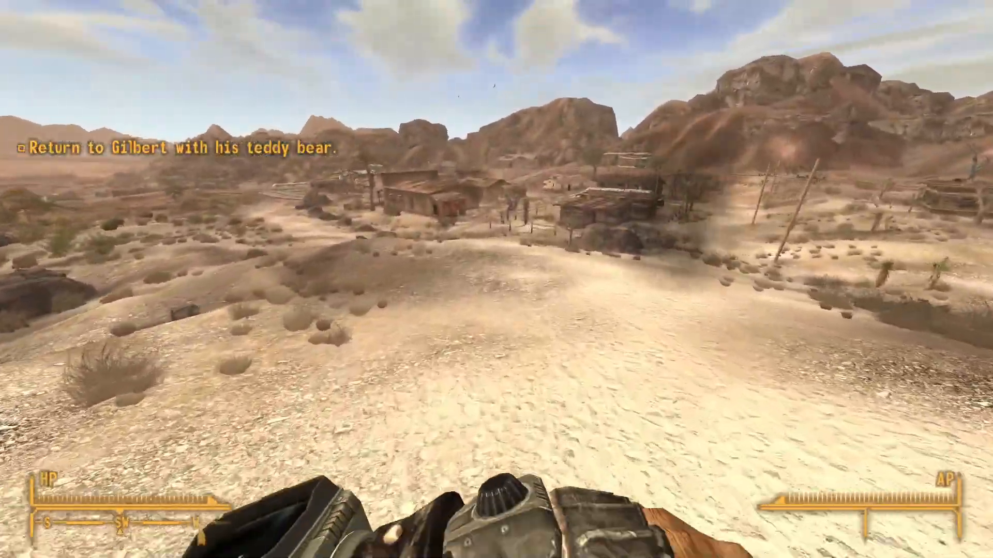
key(w)
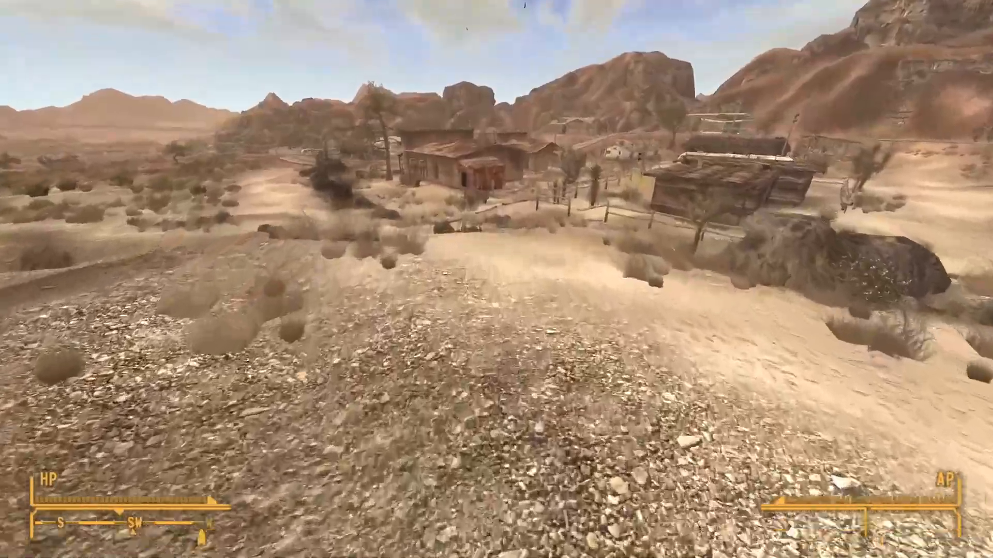
key(w)
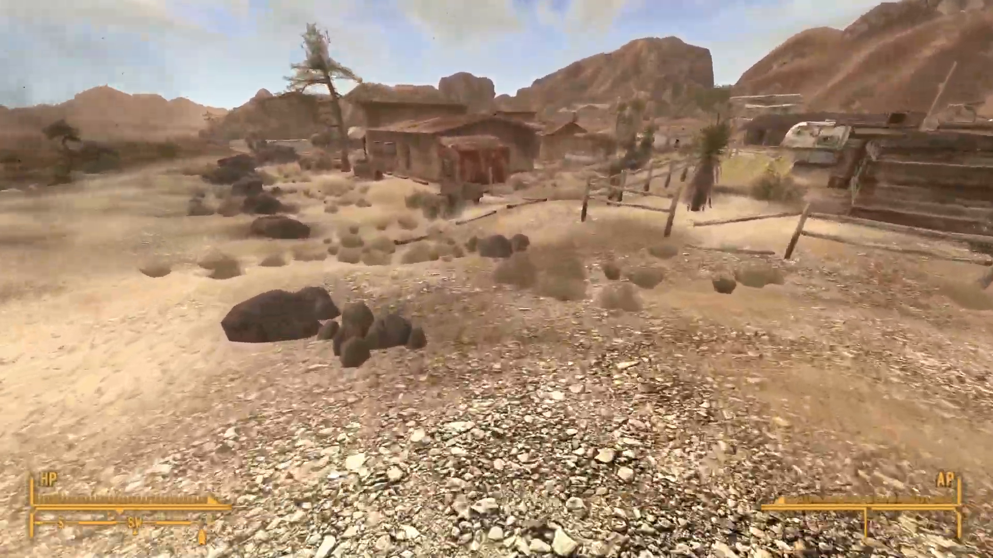
key(w)
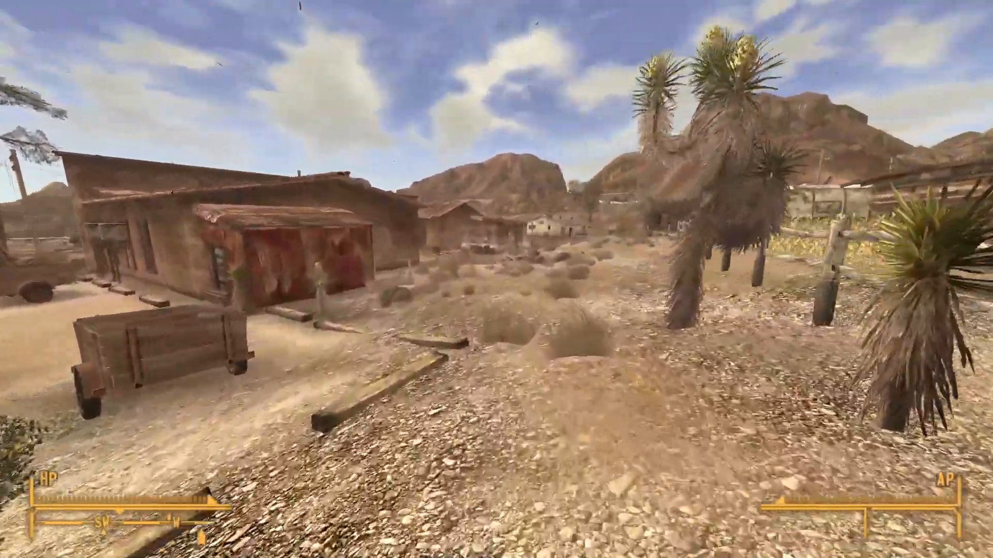
key(w)
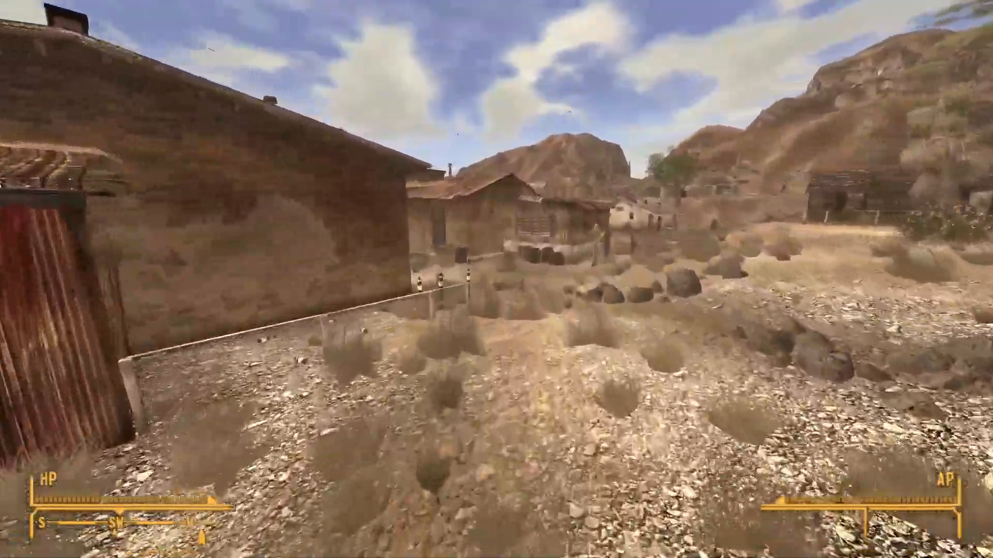
key(w)
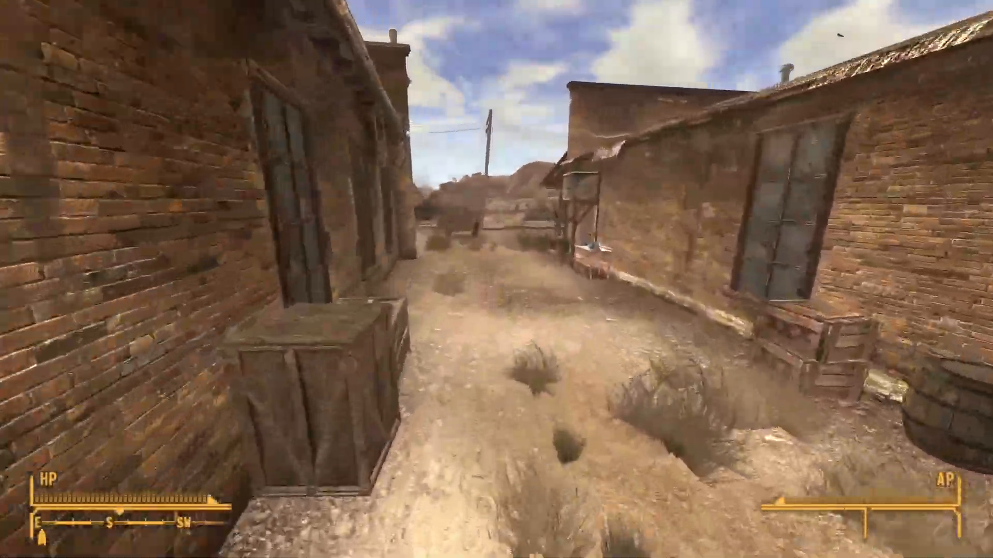
key(w)
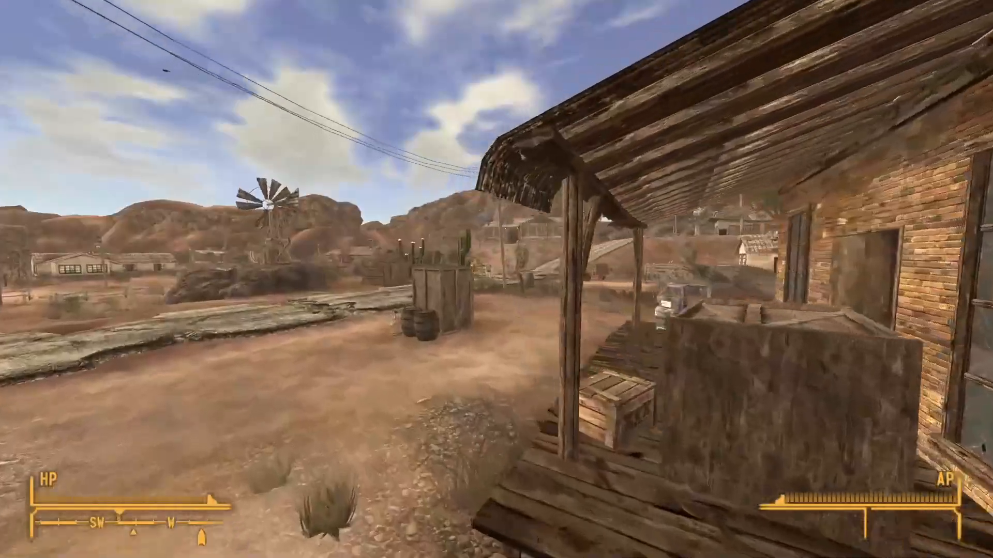
key(w)
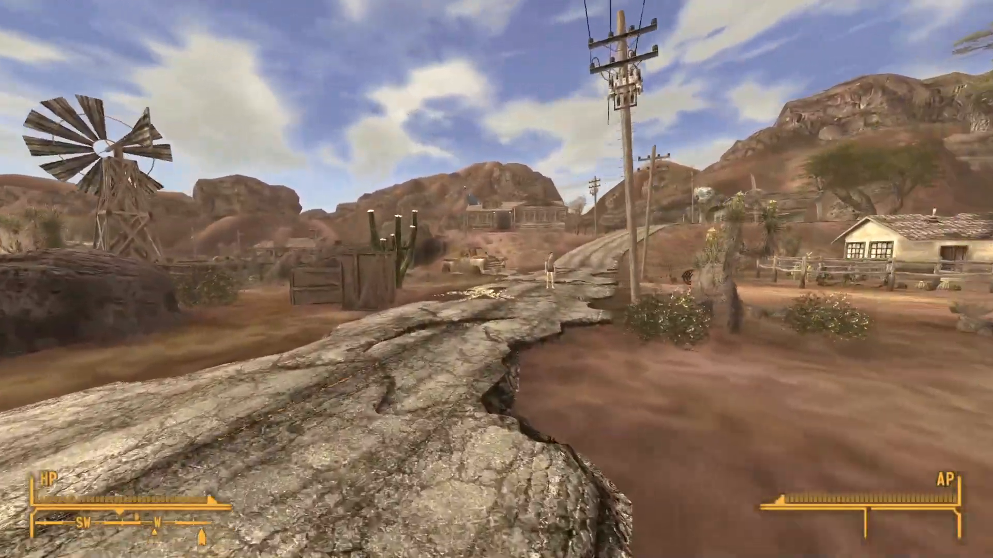
key(w)
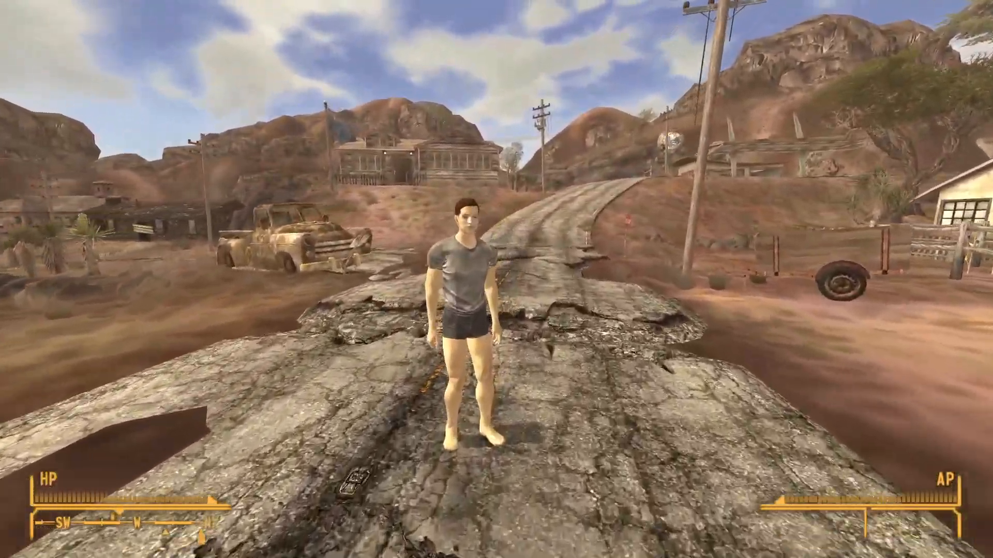
key(w)
key(e)
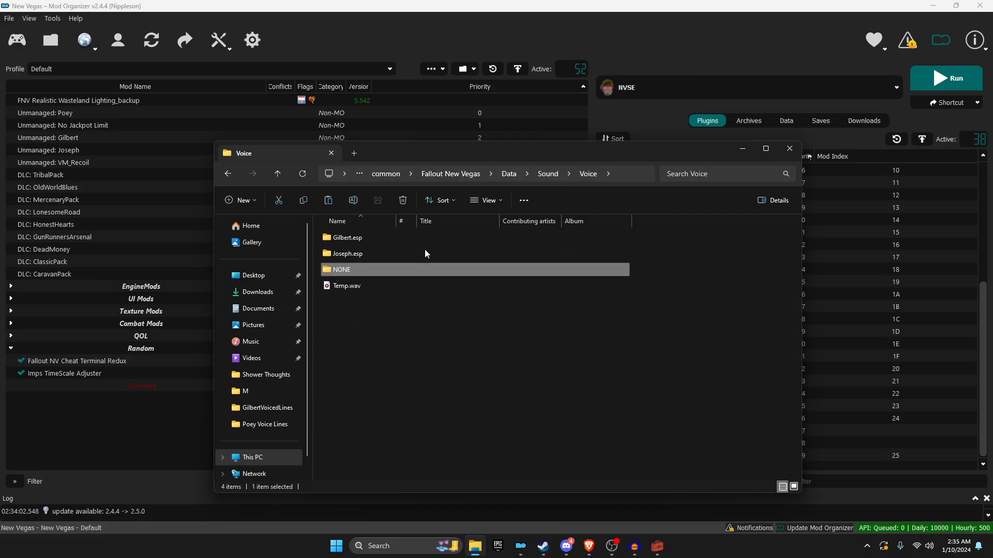
Step: Rename the NONE voice folder to Poey.esp
right_click(394, 271)
click(434, 482)
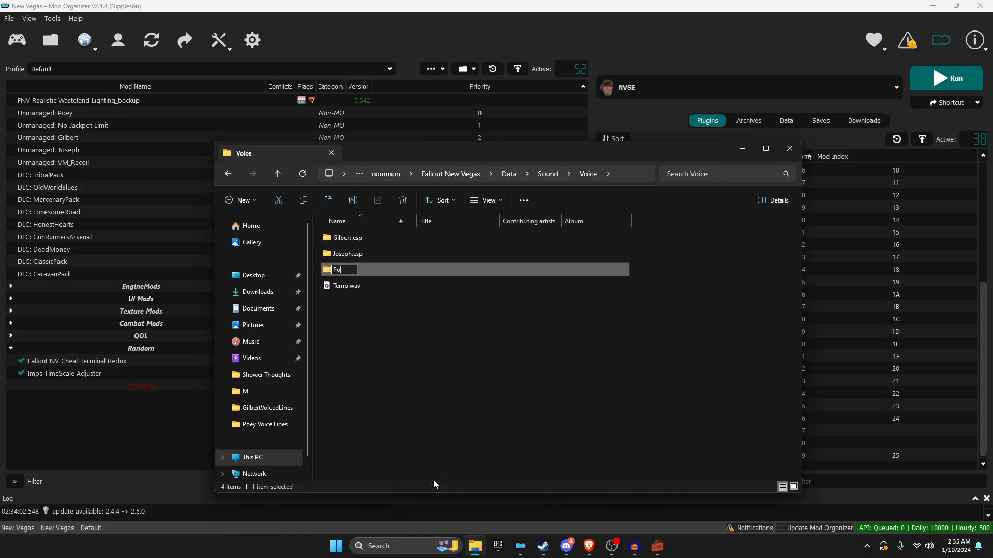
key(Return)
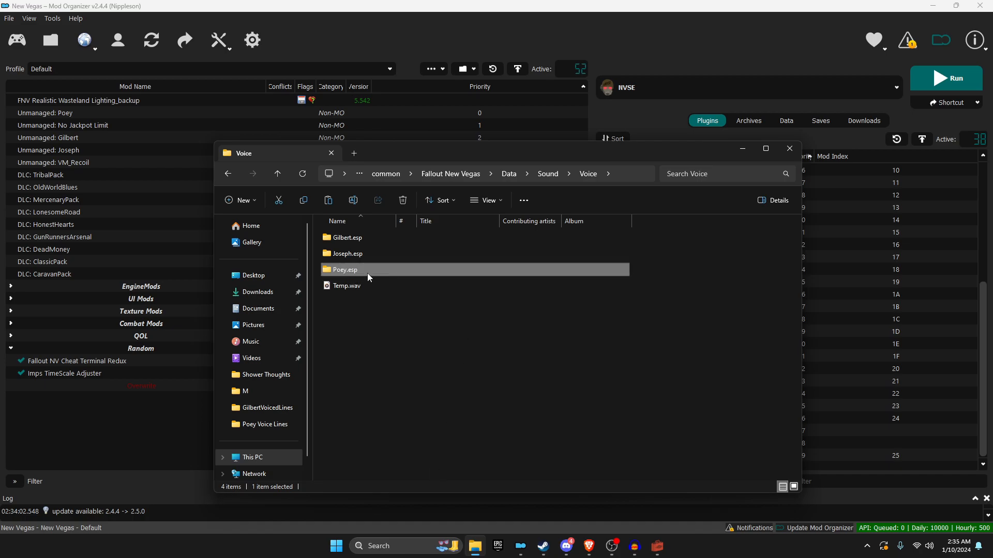
Step: Return to the Data folder and run the game from Mod Organizer
click(509, 174)
scroll(410, 299, down, 12)
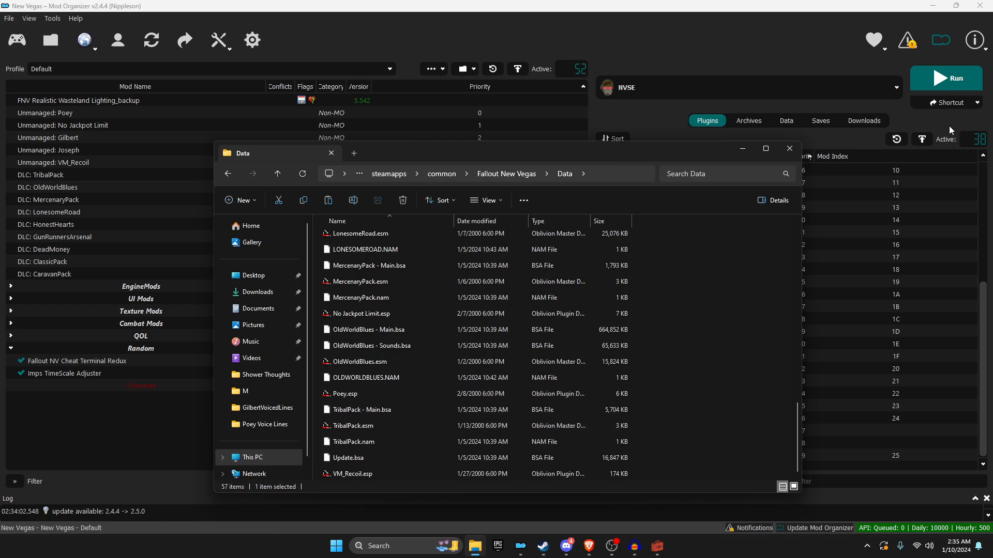
click(942, 83)
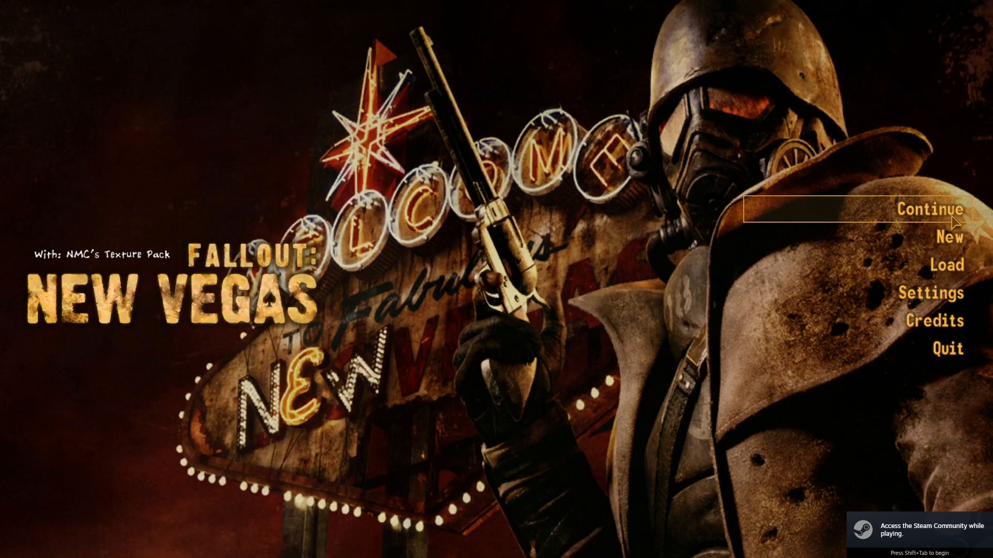
Step: Continue the last save, then fast-travel to Goodsprings from the Pip-Boy world map
click(931, 210)
click(709, 175)
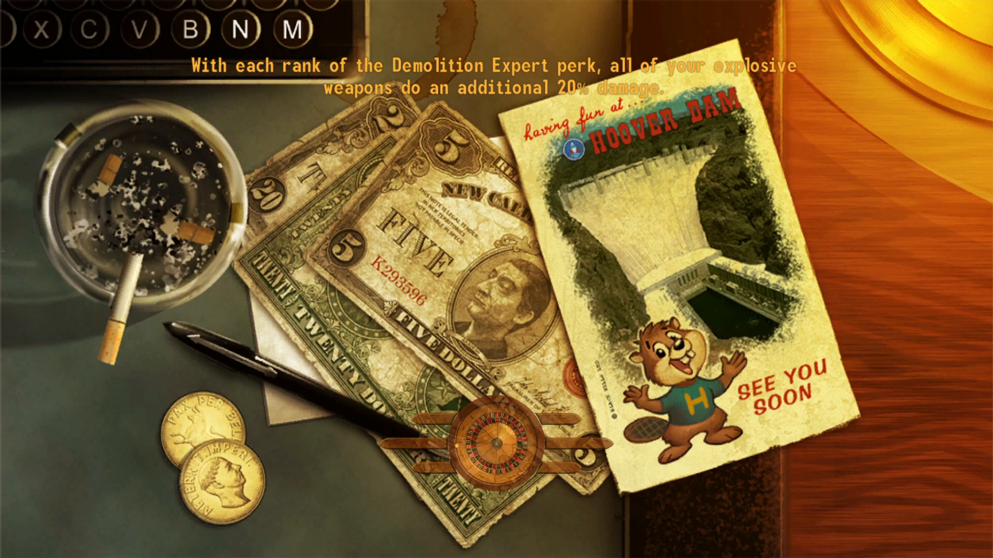
key(Tab)
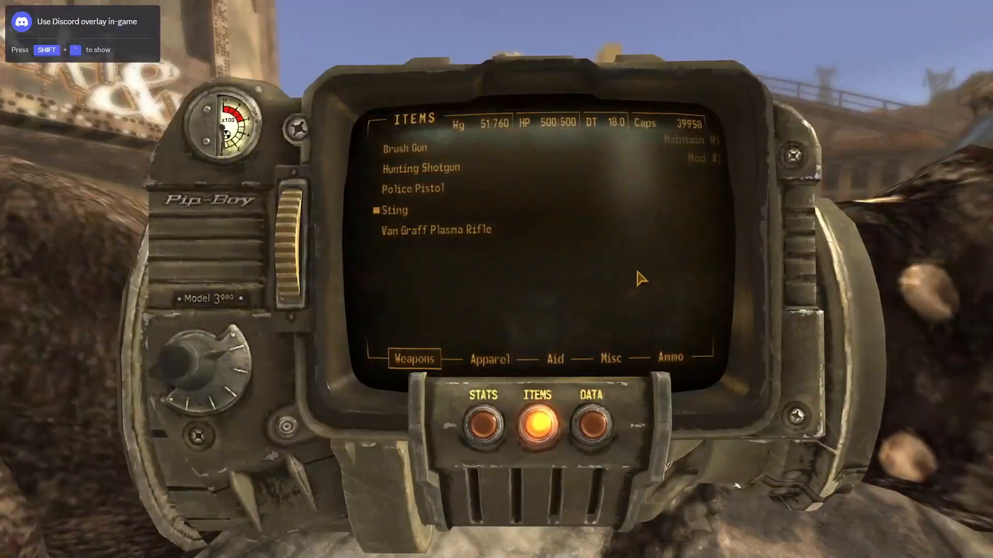
click(592, 424)
drag(522, 269, 557, 287)
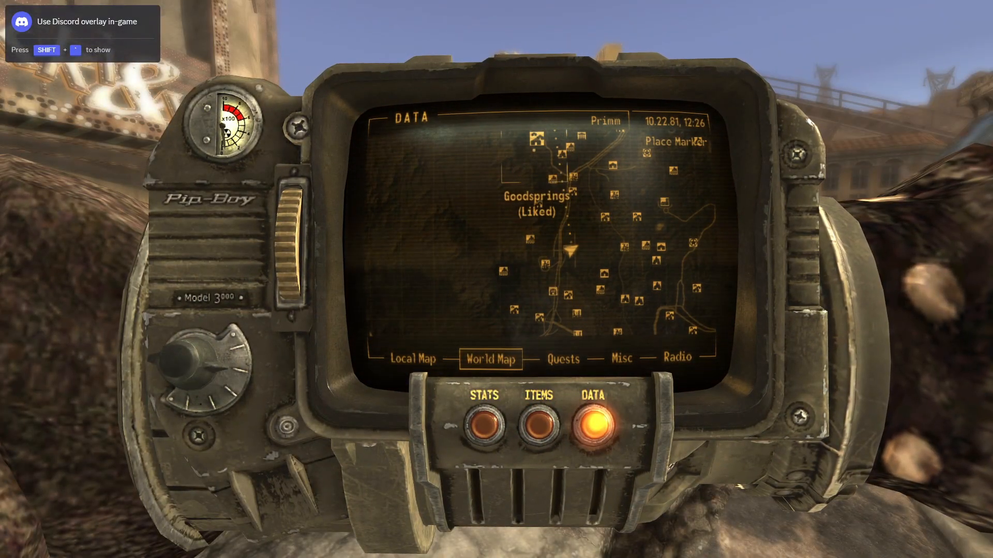
click(571, 250)
click(497, 284)
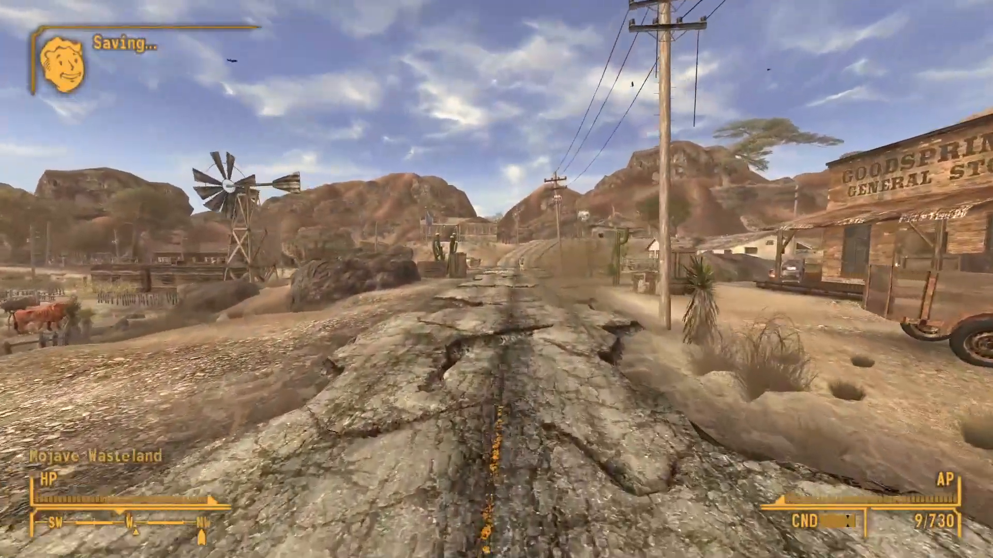
Step: Walk up to Poey, ask 'Where are you from?', talk again, and end with 'Goodbye.'
key(w)
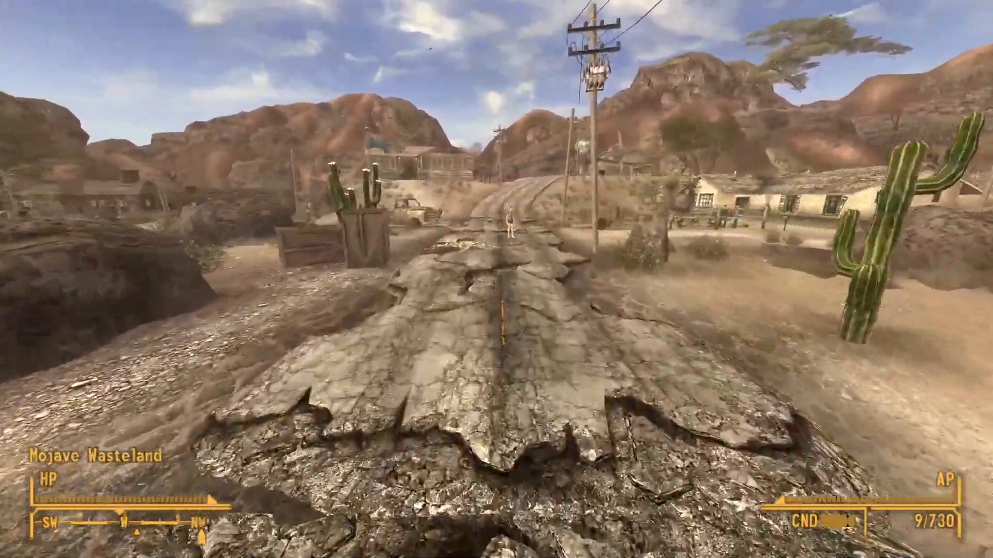
key(w)
key(w)
key(e)
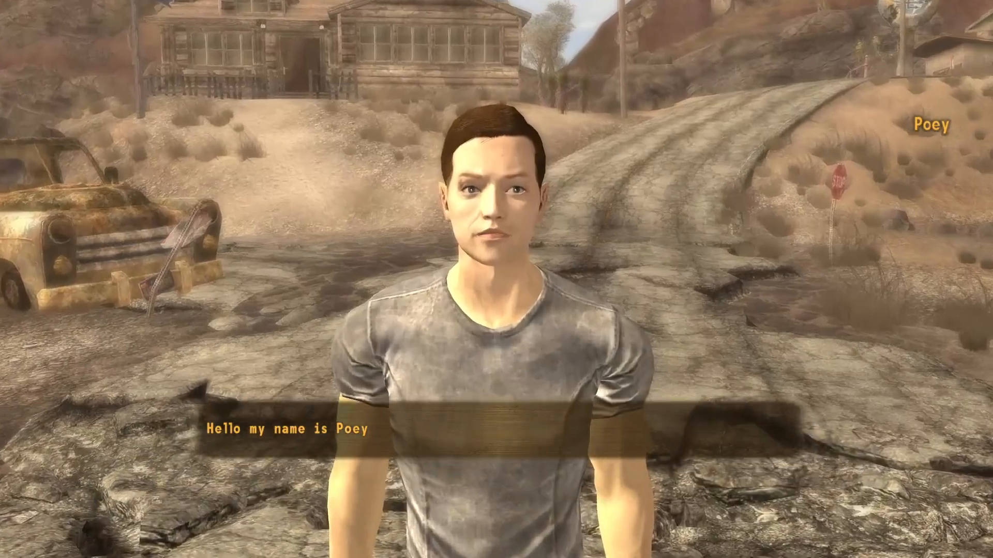
key(e)
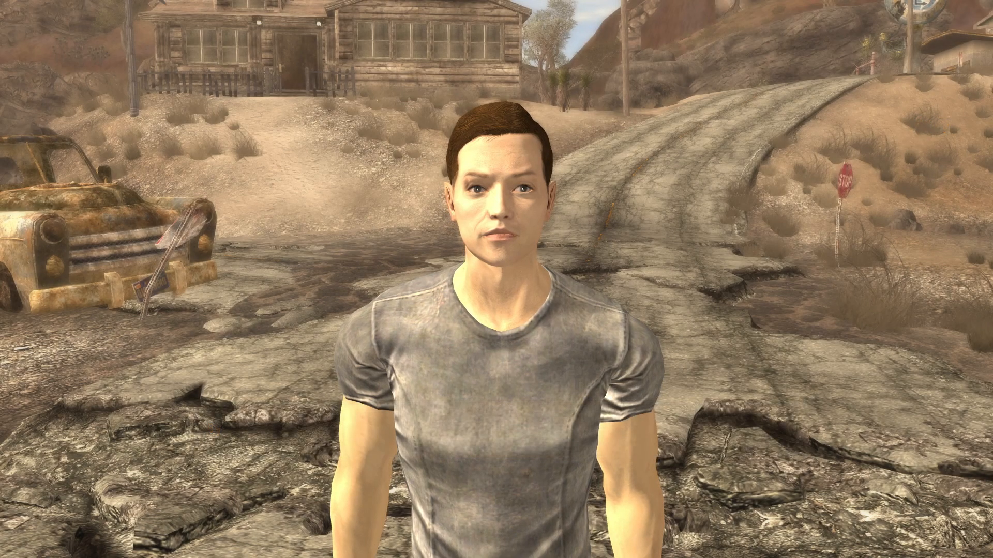
key(e)
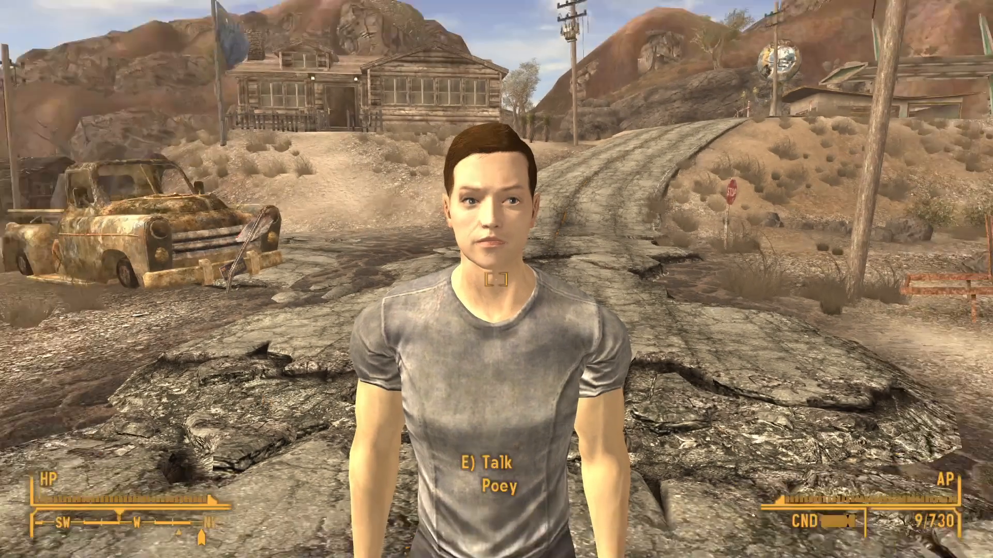
key(e)
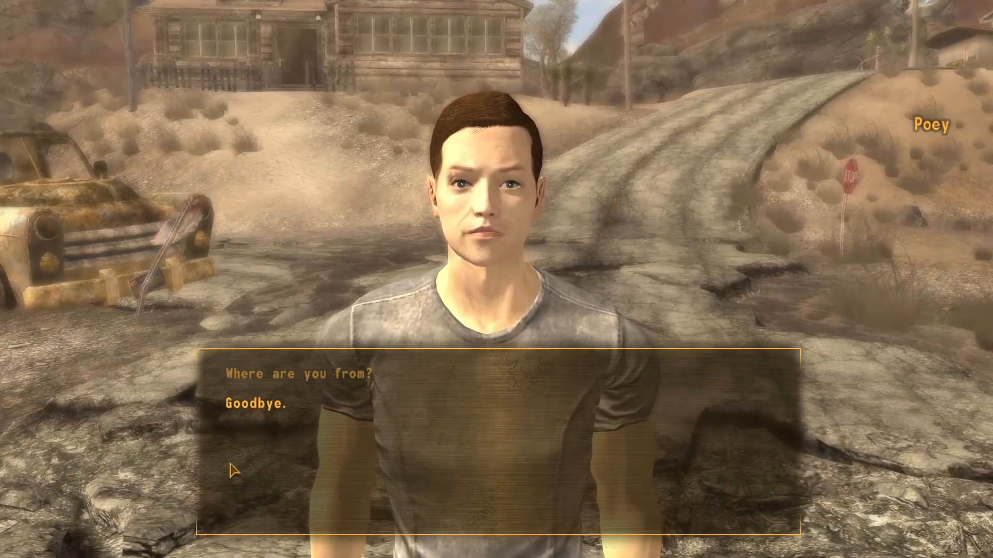
click(254, 404)
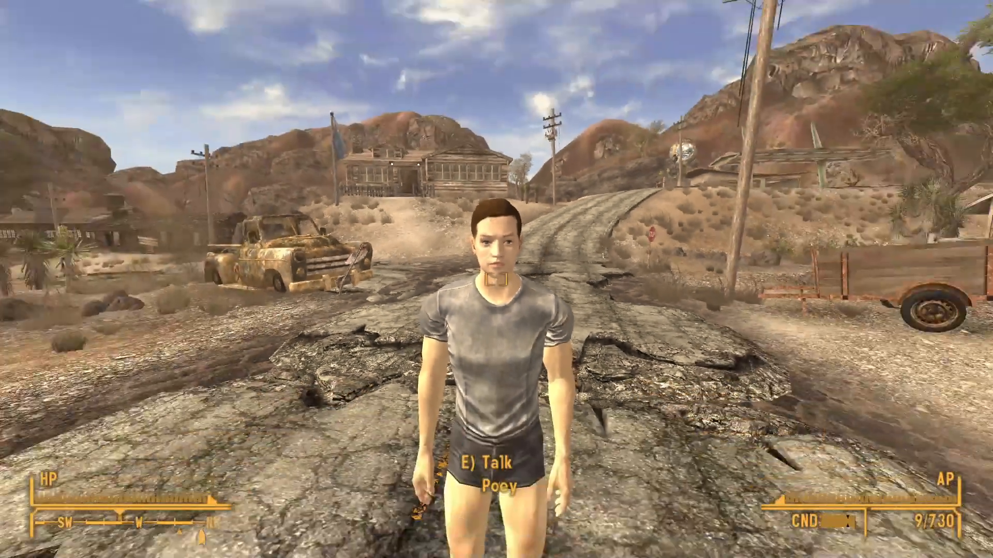
Step: Draw the rifle, move to face Poey, aim, and shoot him dead
right_click(496, 279)
key(r)
right_click(496, 279)
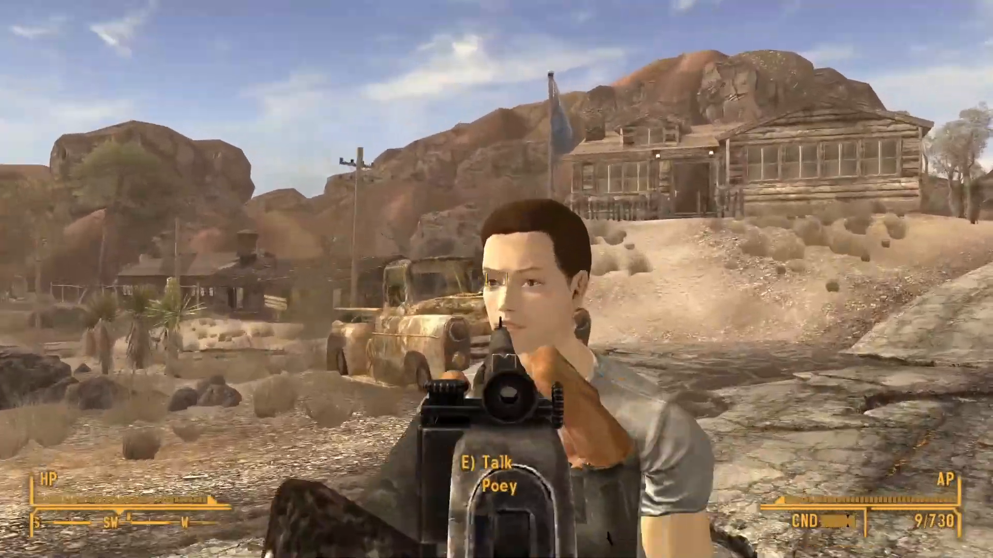
key(a)
key(r)
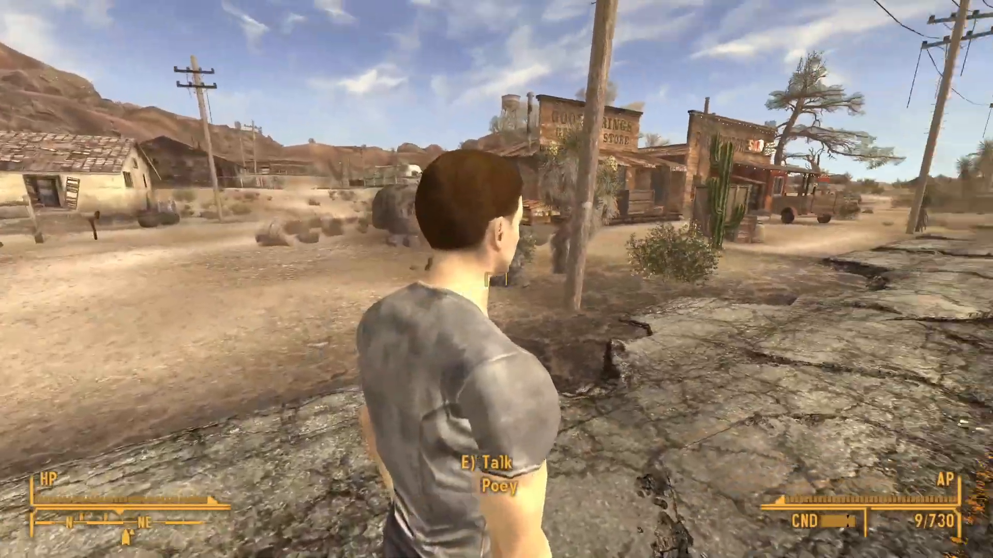
key(d)
right_click(496, 279)
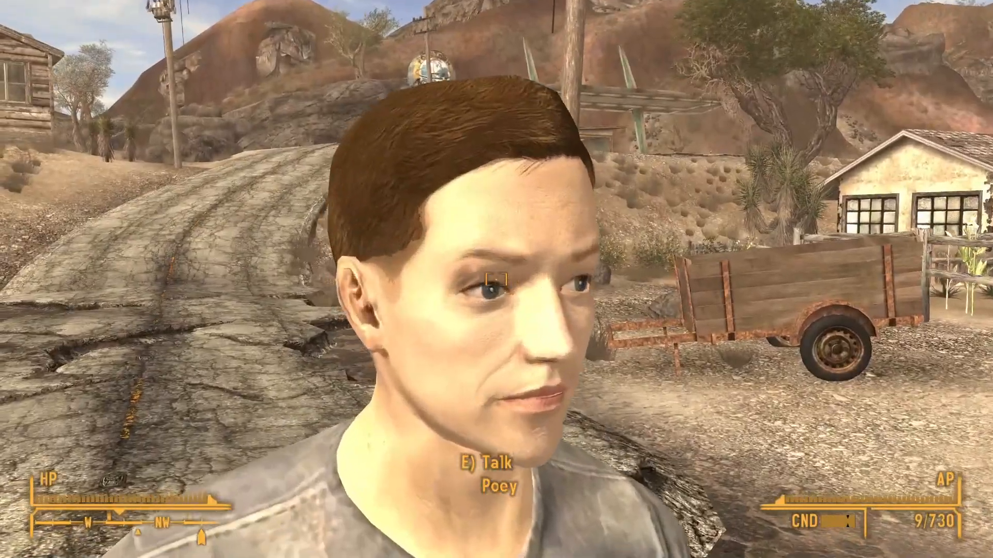
key(s)
key(r)
right_click(496, 279)
click(496, 279)
key(r)
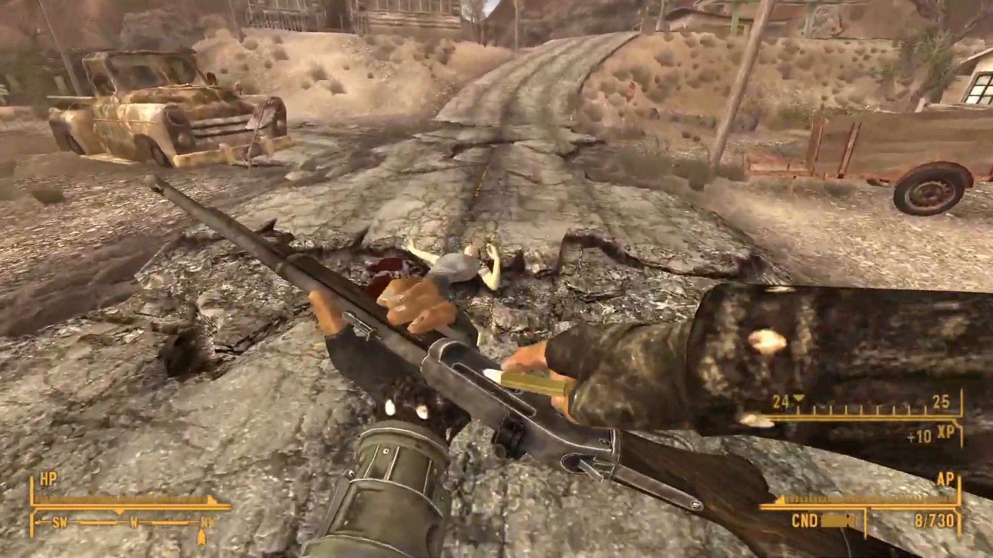
Step: Search Poey's body, fire two more shots into it, and holster the rifle
key(e)
key(e)
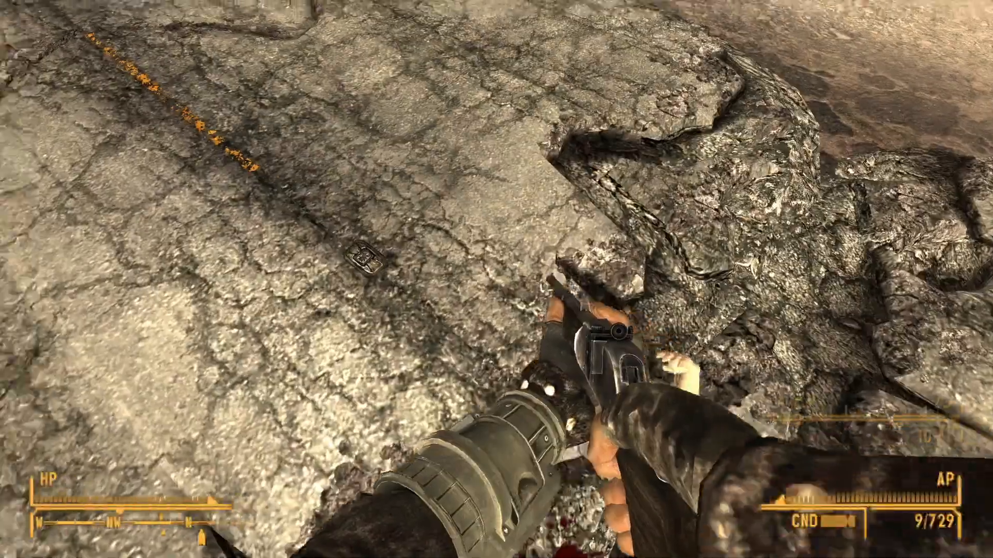
key(a)
key(d)
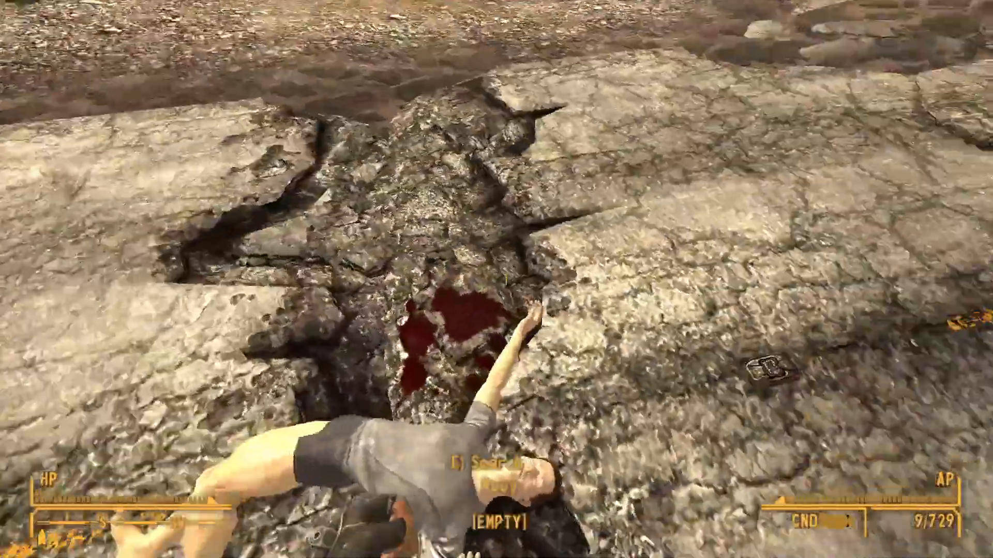
key(w)
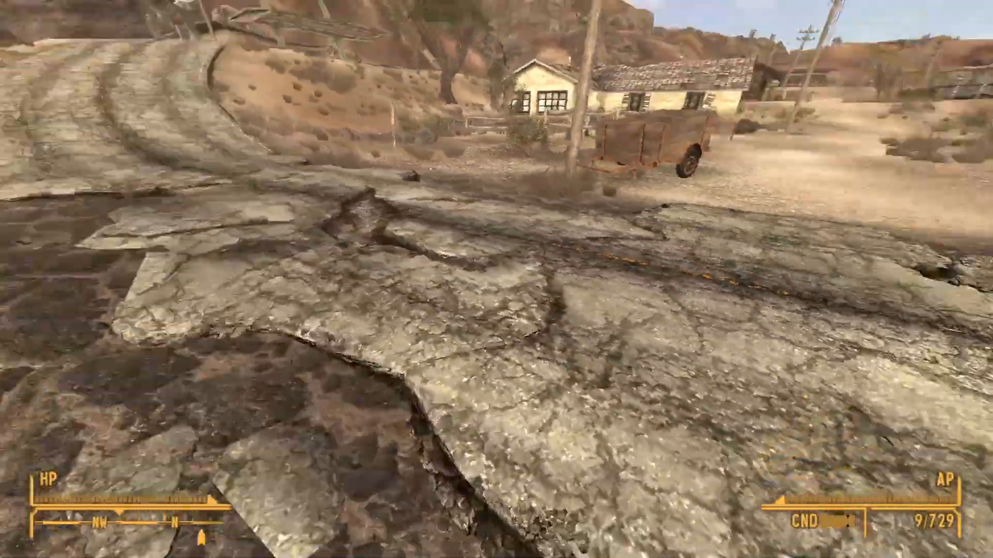
key(w)
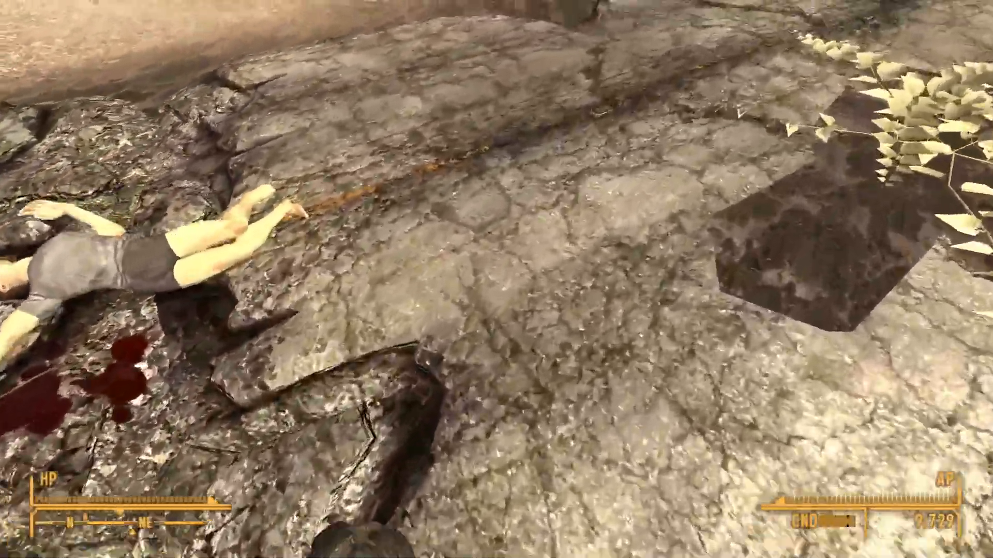
key(w)
click(496, 279)
right_click(496, 279)
click(496, 279)
key(s)
key(r)
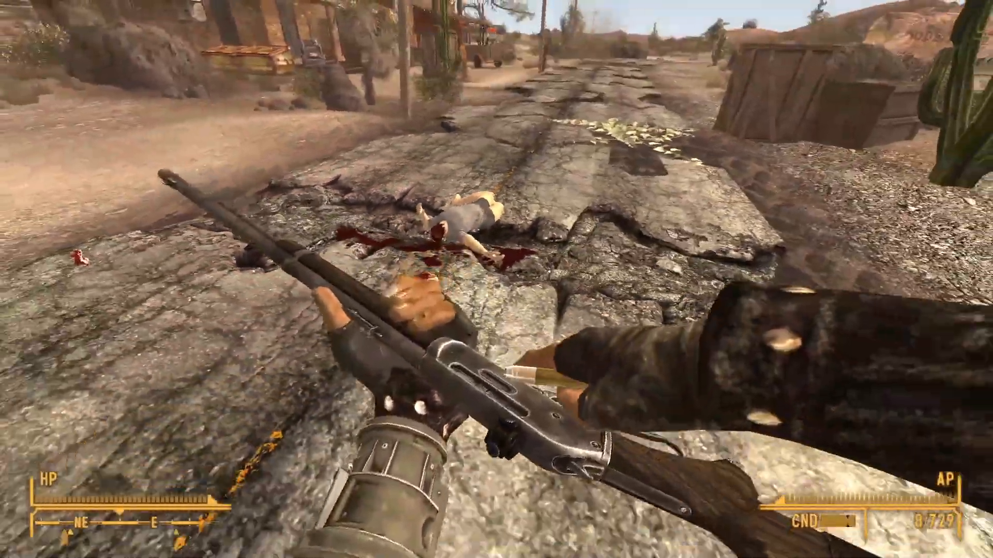
key(r)
Step: Return to Poey's body, confirm it holds no items, and lift it
key(w)
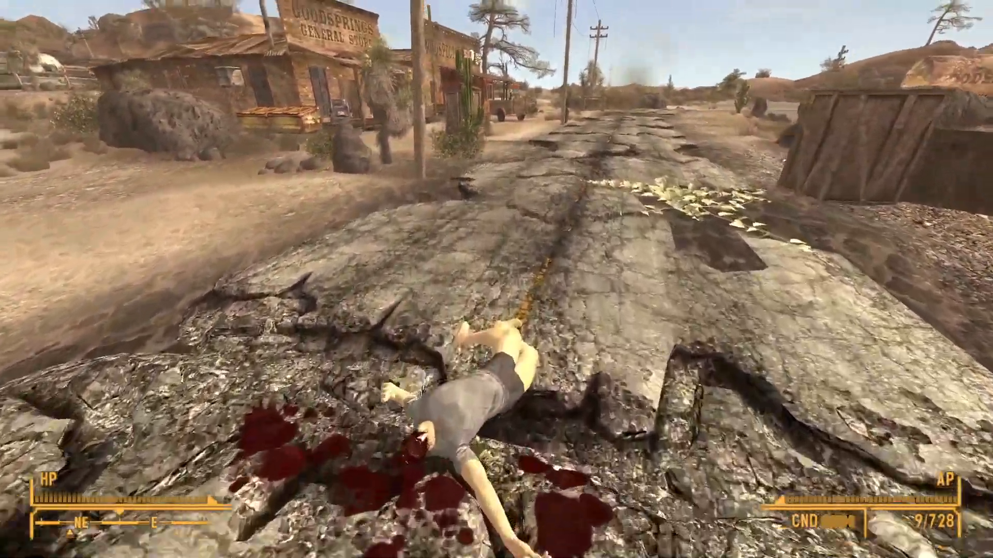
key(w)
key(e)
key(e)
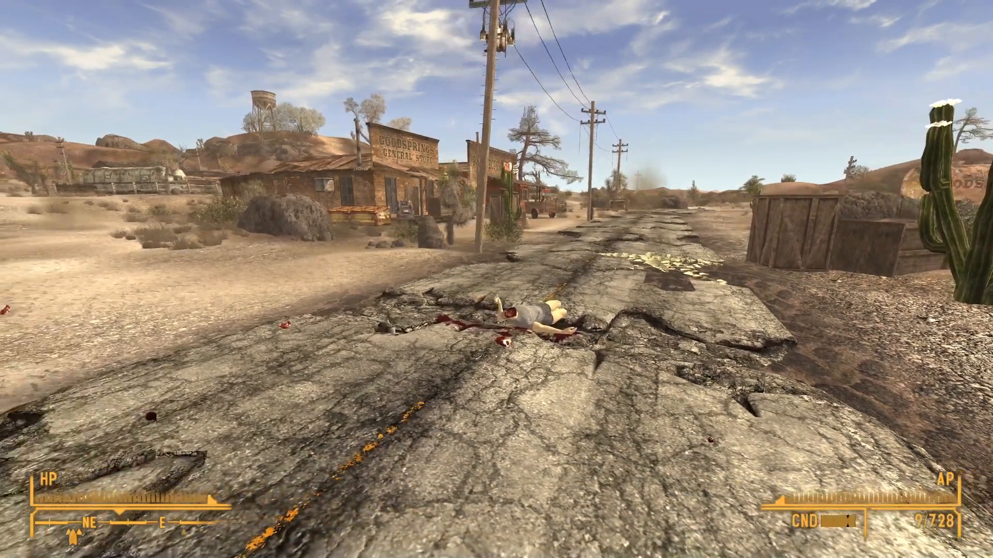
key(w)
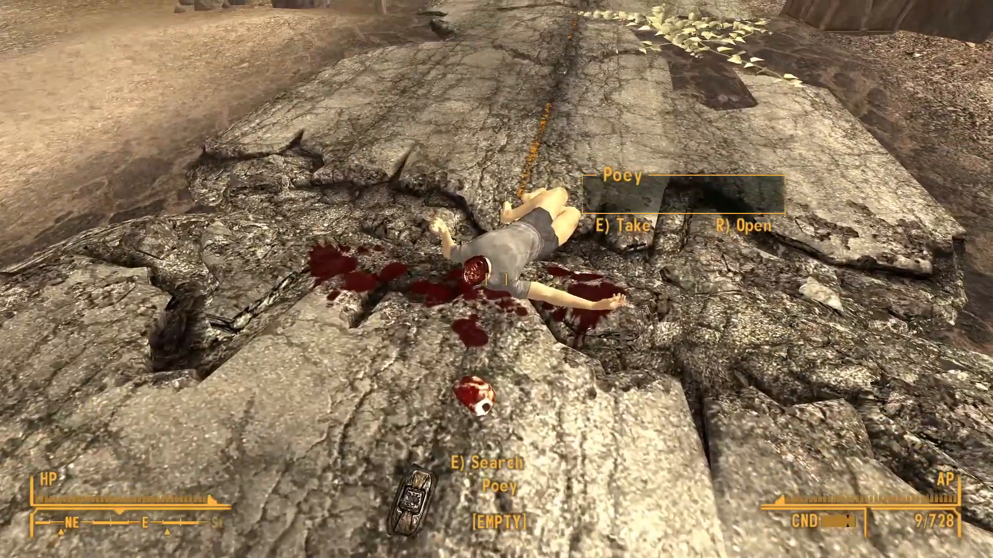